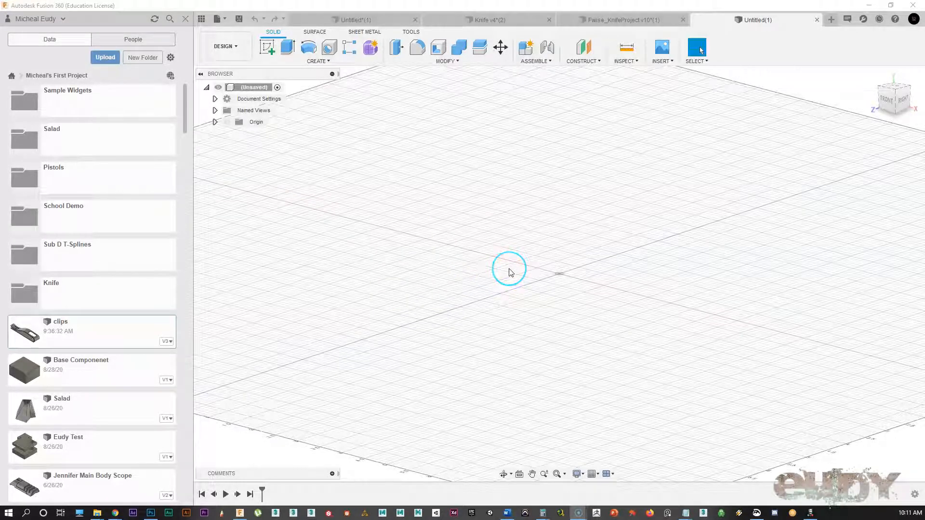
{"action": "middle_click_drag", "start_coordinate": [525, 267], "coordinate": [511, 275], "text": "shift"}
{"action": "middle_click_drag", "start_coordinate": [595, 259], "coordinate": [553, 267]}
{"action": "left_click", "coordinate": [536, 272]}
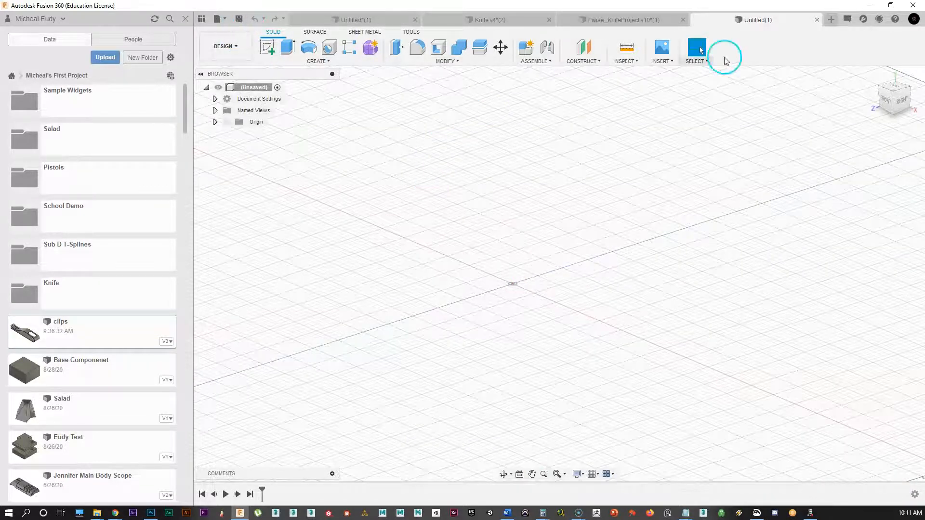
Save the untitled design under the name Knife Belt Clip in the current project.
{"action": "left_click", "coordinate": [243, 19]}
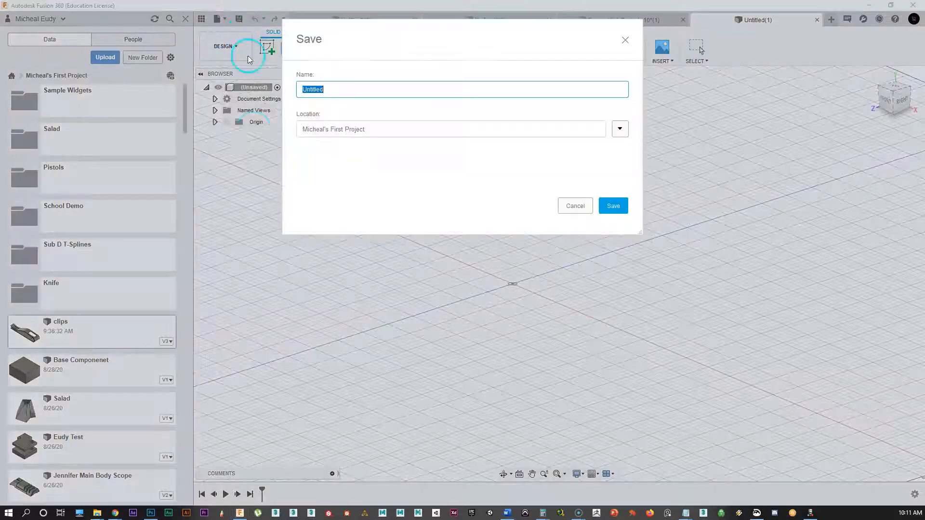
{"action": "left_click", "coordinate": [339, 92]}
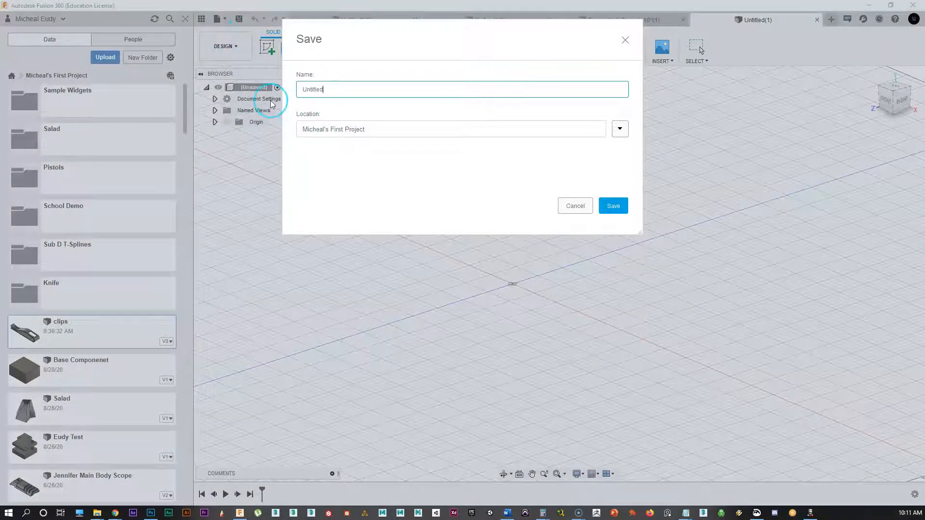
{"action": "left_click_drag", "start_coordinate": [326, 89], "coordinate": [302, 89]}
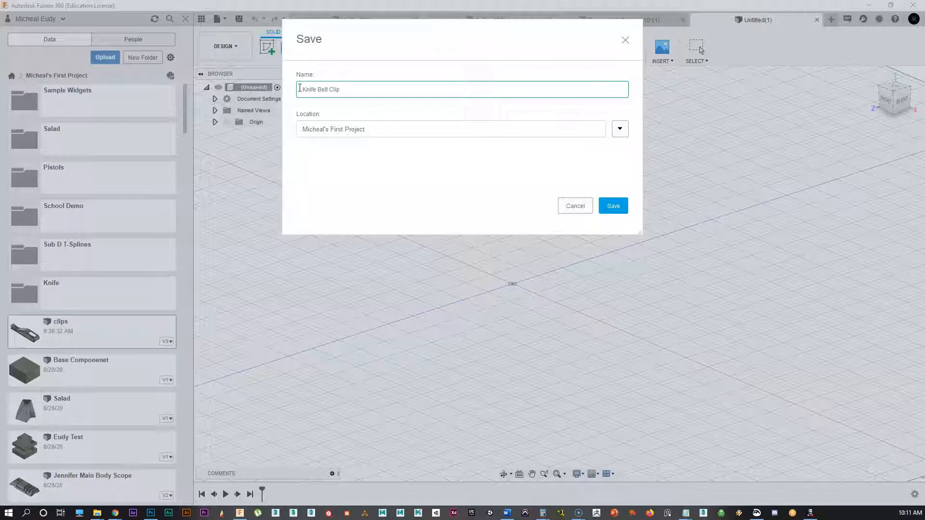
{"action": "key", "text": "Return"}
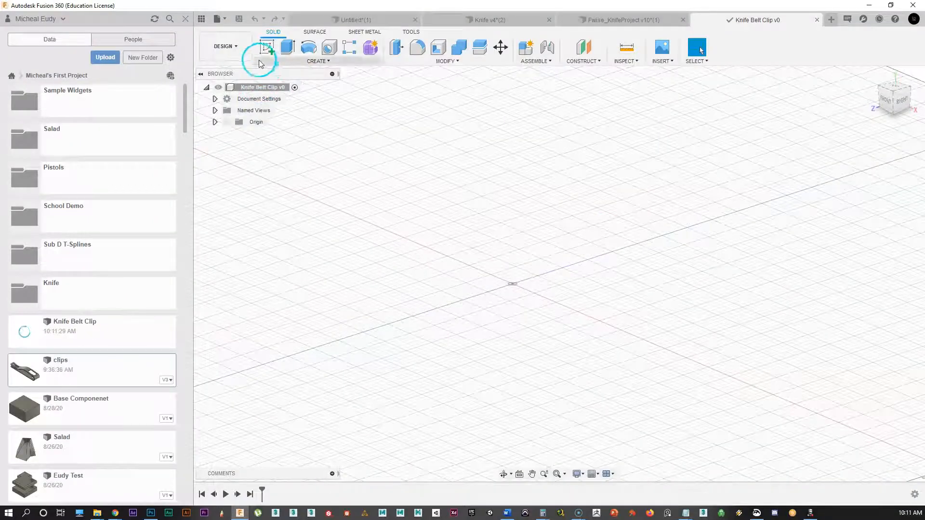
Create a new sketch on the horizontal origin plane.
{"action": "left_click", "coordinate": [268, 49]}
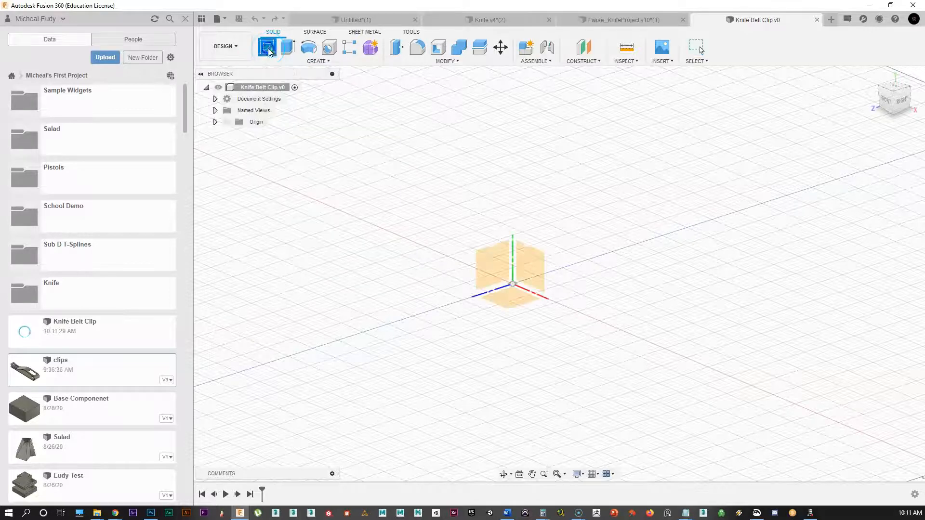
{"action": "left_click", "coordinate": [510, 305]}
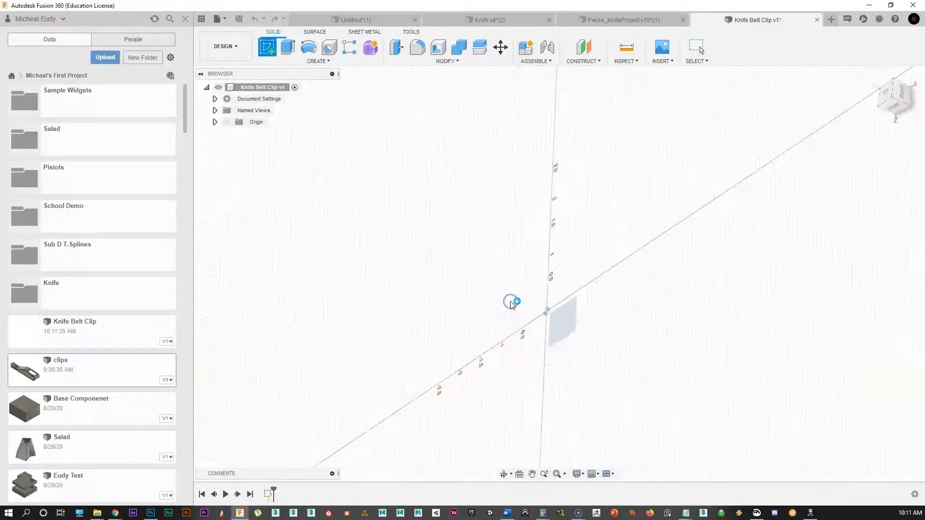
{"action": "middle_click_drag", "start_coordinate": [423, 239], "coordinate": [421, 241]}
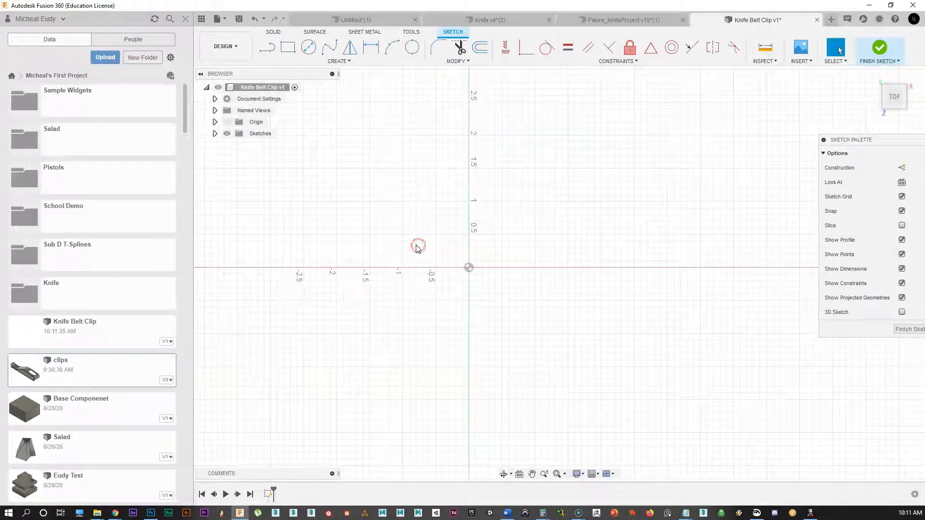
Draw a two-point rectangle 5 in wide and 1 in high, centred on the origin, and finish the rectangle command.
{"action": "left_click", "coordinate": [293, 50]}
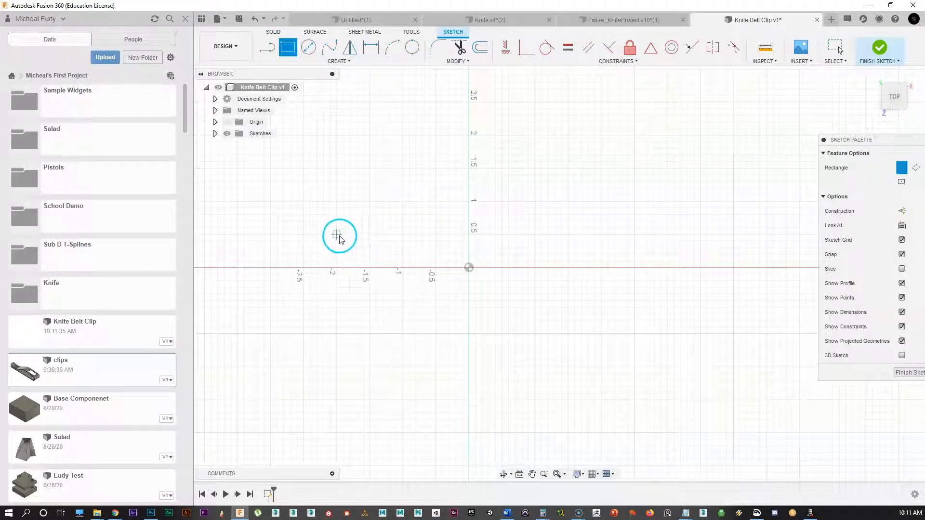
{"action": "left_click", "coordinate": [304, 234]}
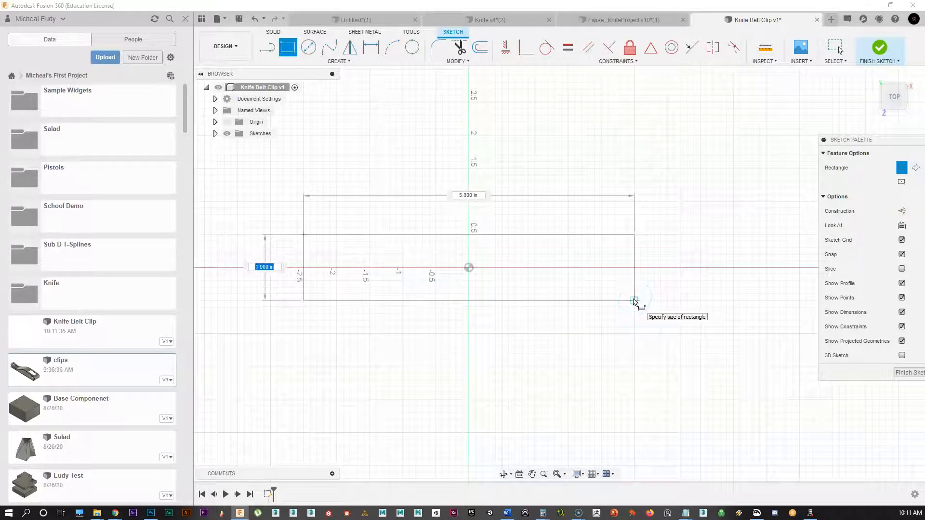
{"action": "left_click", "coordinate": [634, 300]}
{"action": "scroll", "coordinate": [506, 355], "scroll_direction": "up", "scroll_amount": 3}
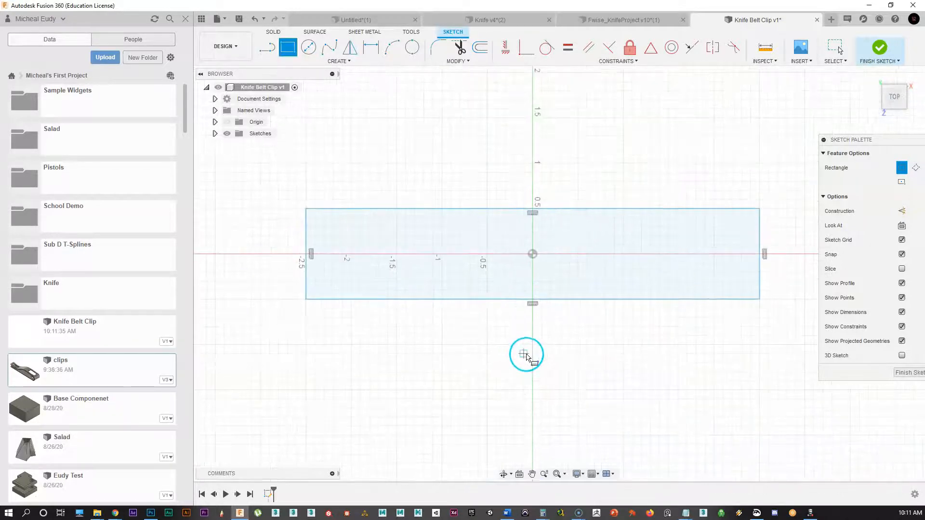
{"action": "middle_click_drag", "start_coordinate": [526, 356], "coordinate": [511, 374]}
{"action": "left_click", "coordinate": [515, 364]}
{"action": "right_click", "coordinate": [515, 365]}
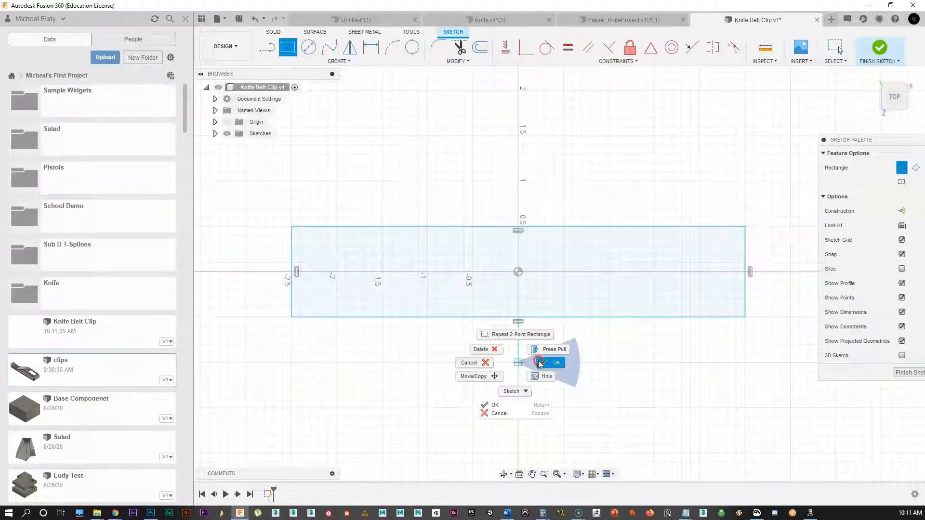
{"action": "left_click", "coordinate": [540, 364]}
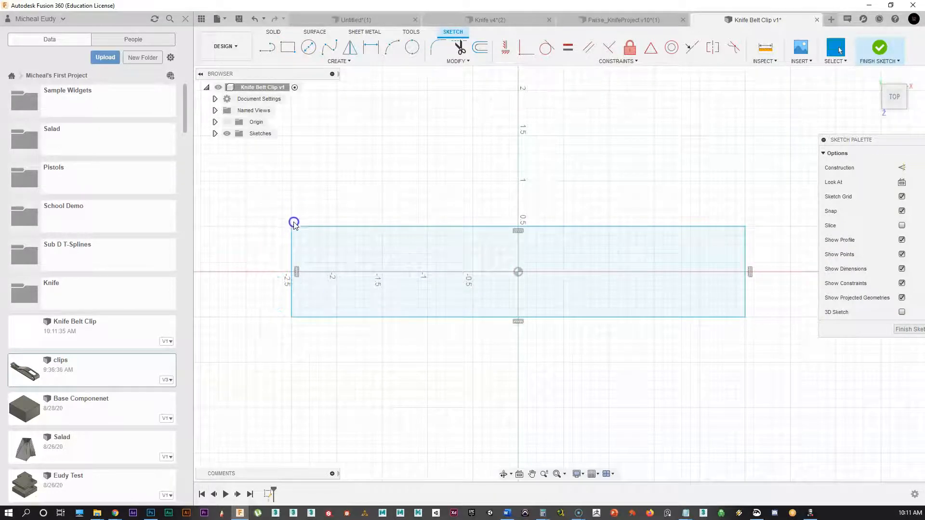
Delete the horizontal constraints from the rectangle's upper and lower long edges.
{"action": "left_click_drag", "start_coordinate": [292, 240], "coordinate": [295, 284]}
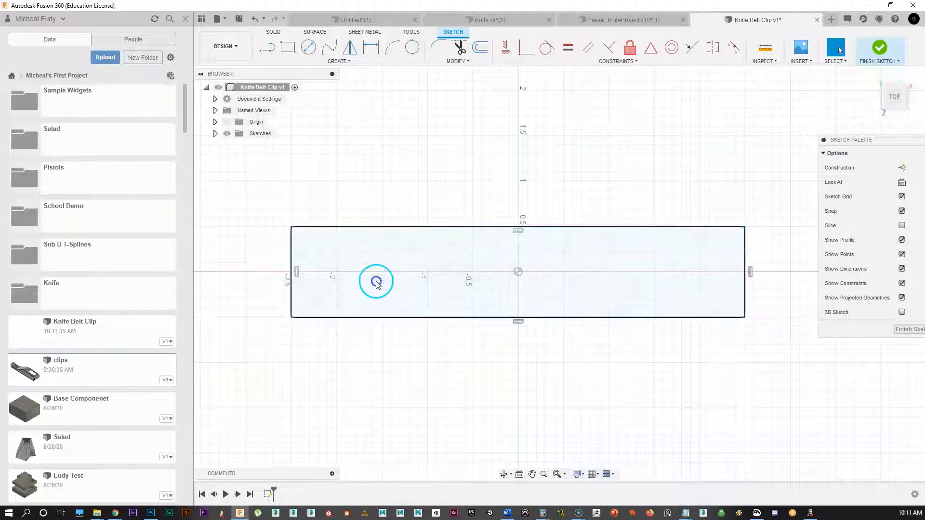
{"action": "left_click", "coordinate": [519, 232]}
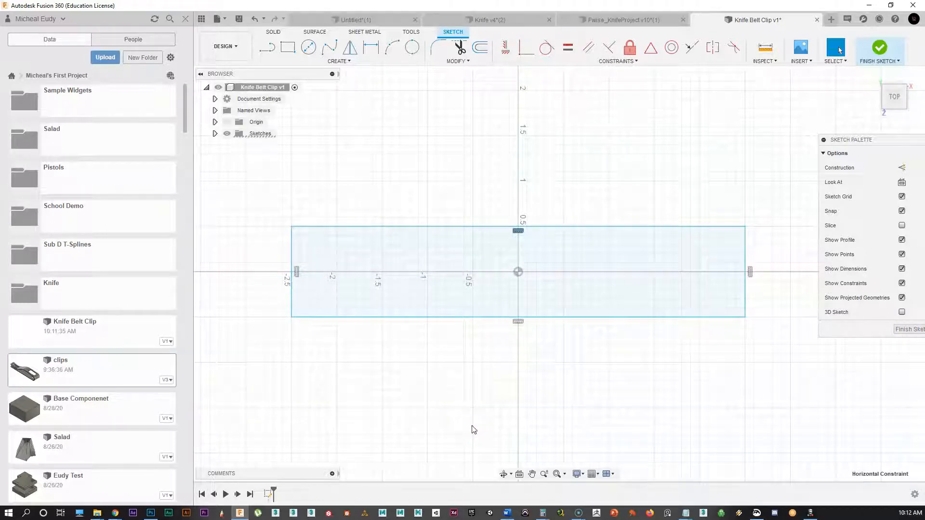
{"action": "left_click", "coordinate": [515, 326]}
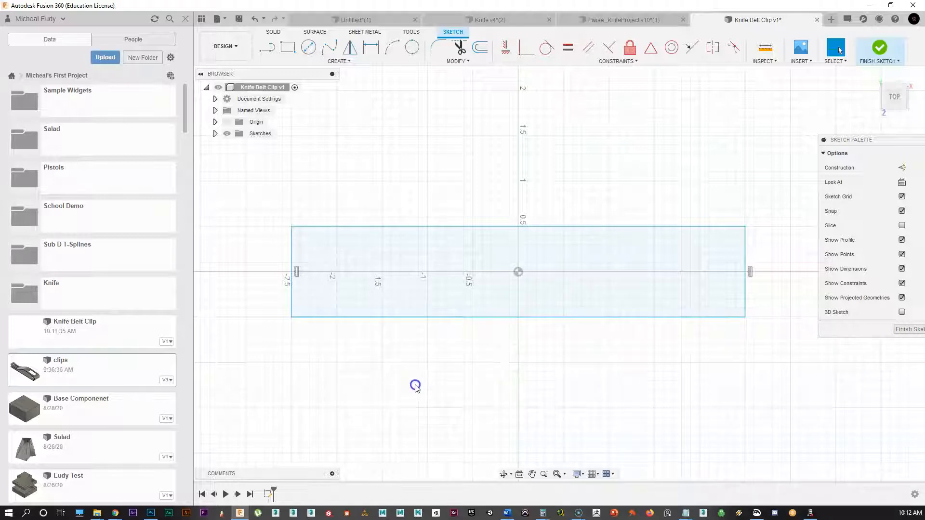
Place a sketch point at the midpoint of the rectangle's left edge and end the point command.
{"action": "scroll", "coordinate": [273, 304], "scroll_direction": "up", "scroll_amount": 1}
{"action": "middle_click_drag", "start_coordinate": [272, 305], "coordinate": [322, 299]}
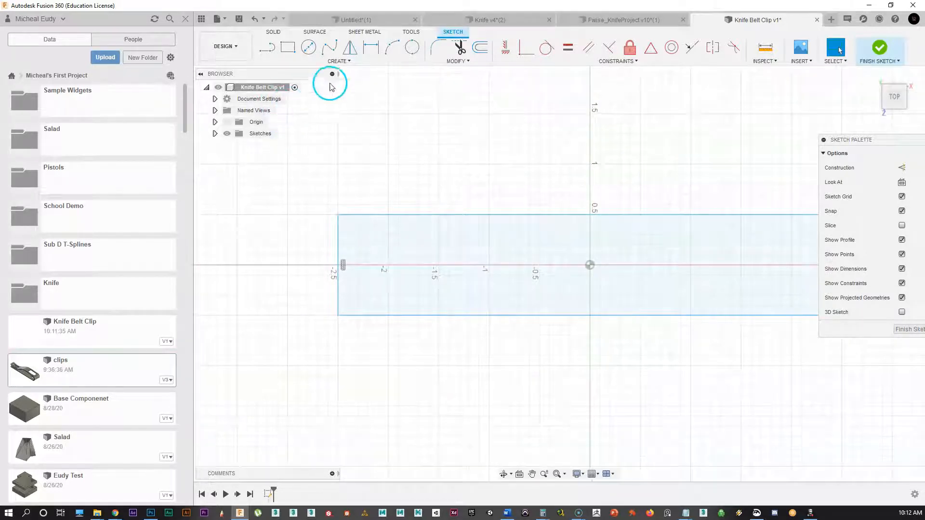
{"action": "left_click", "coordinate": [337, 61]}
{"action": "left_click", "coordinate": [276, 178]}
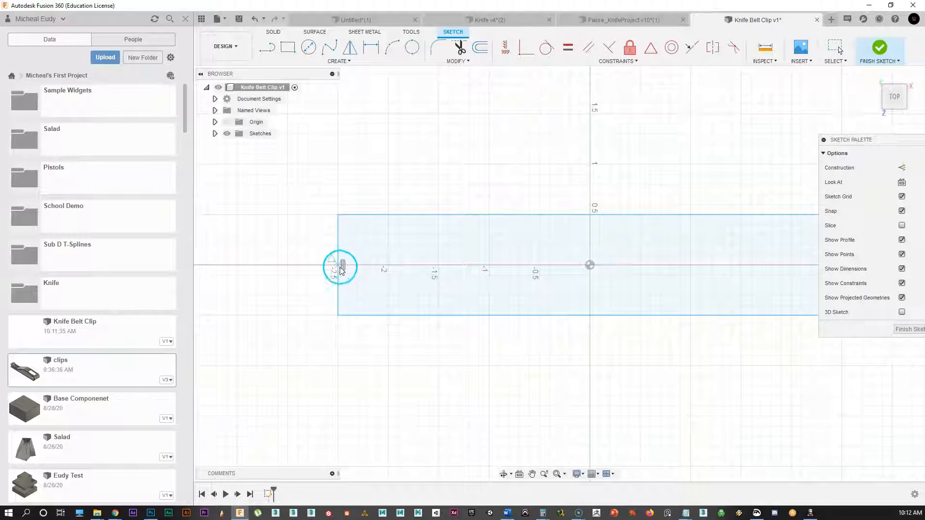
{"action": "left_click", "coordinate": [338, 265]}
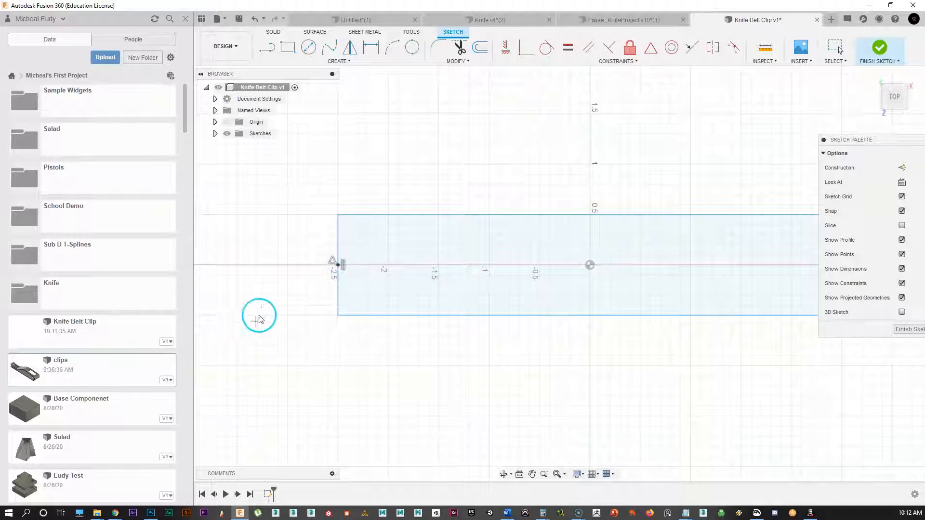
{"action": "right_click", "coordinate": [372, 130]}
{"action": "left_click", "coordinate": [402, 130]}
Use Sketch Scale on the two left corner points about the left edge's midpoint with a factor of about 0.709, tapering the rectangle.
{"action": "middle_click_drag", "start_coordinate": [459, 170], "coordinate": [451, 186]}
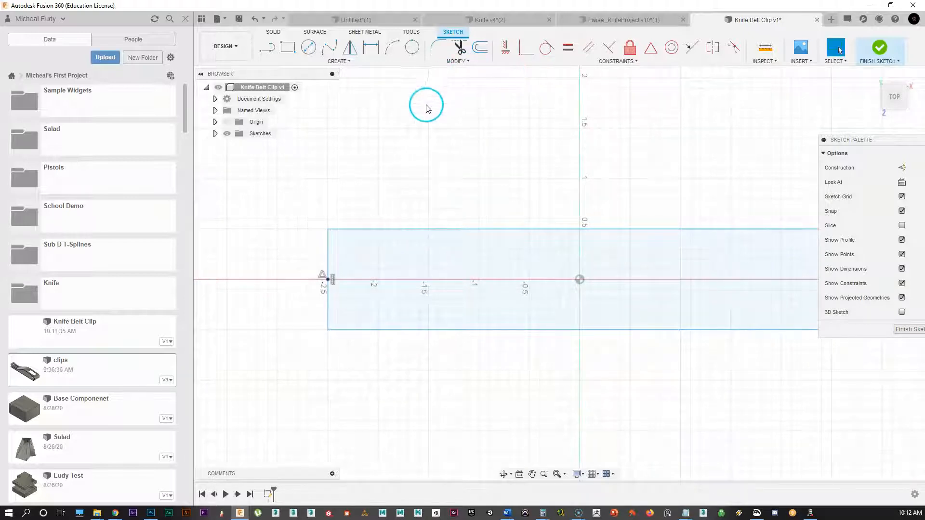
{"action": "left_click", "coordinate": [461, 61]}
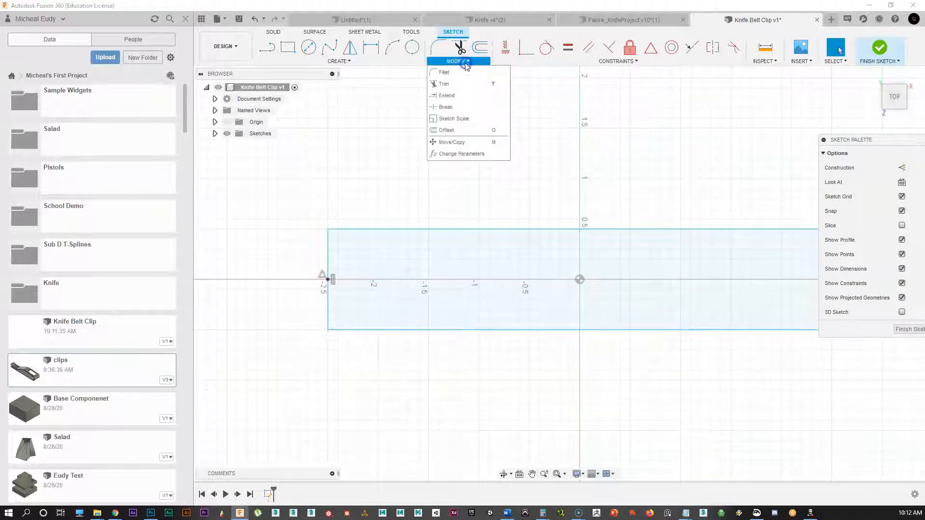
{"action": "left_click", "coordinate": [454, 119]}
{"action": "mouse_move", "coordinate": [730, 34]}
{"action": "left_mouse_down"}
{"action": "mouse_move", "coordinate": [766, 15]}
{"action": "mouse_move", "coordinate": [523, 109]}
{"action": "mouse_move", "coordinate": [401, 119]}
{"action": "left_mouse_up"}
{"action": "left_click", "coordinate": [400, 142]}
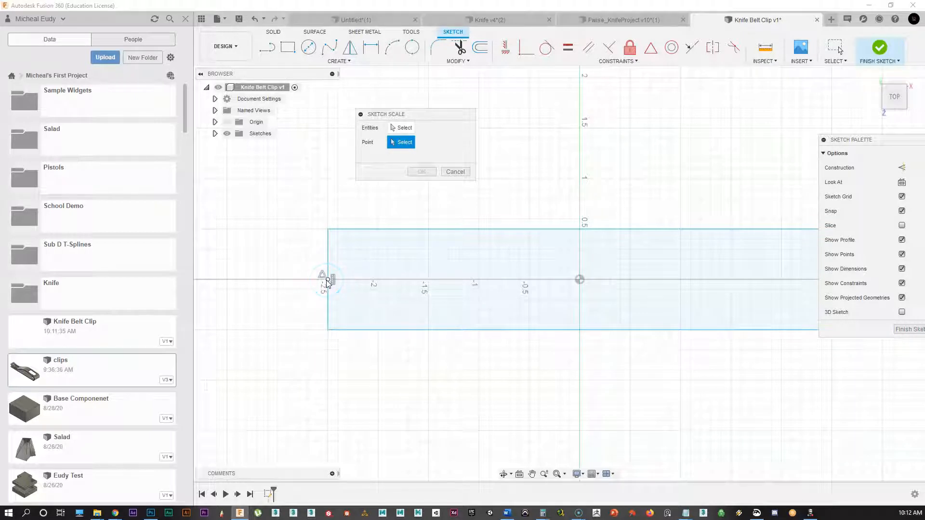
{"action": "left_click", "coordinate": [327, 279]}
{"action": "left_click", "coordinate": [403, 128]}
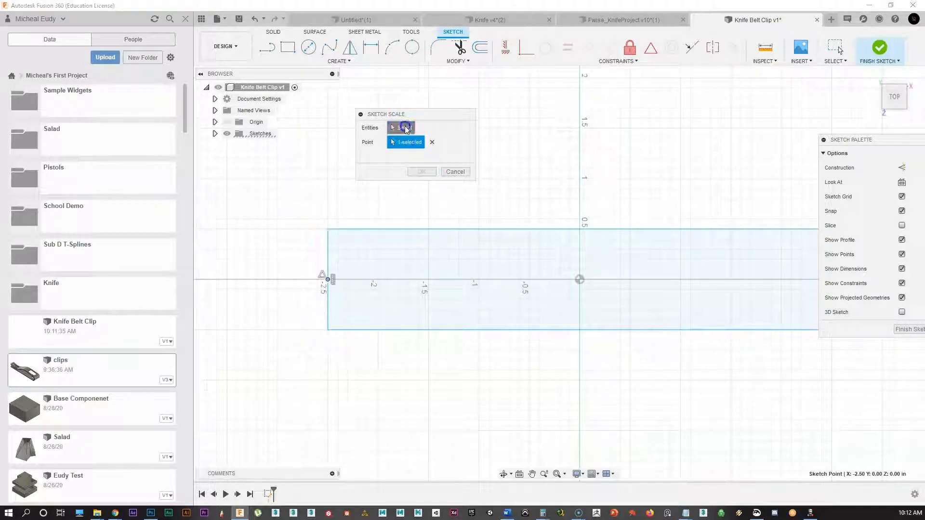
{"action": "left_click", "coordinate": [327, 229]}
{"action": "left_click", "coordinate": [327, 330]}
{"action": "mouse_move", "coordinate": [337, 279]}
{"action": "left_mouse_down"}
{"action": "mouse_move", "coordinate": [357, 278]}
{"action": "mouse_move", "coordinate": [322, 298]}
{"action": "mouse_move", "coordinate": [328, 275]}
{"action": "left_mouse_up"}
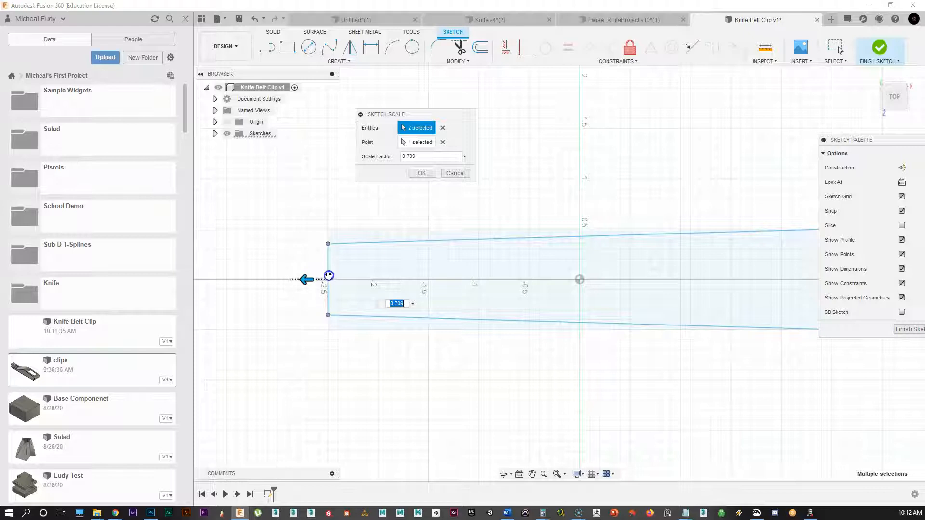
{"action": "left_click", "coordinate": [418, 171]}
Offset the chained tapered outline inward by about 0.182 in.
{"action": "mouse_move", "coordinate": [558, 214]}
{"action": "middle_mouse_down"}
{"action": "mouse_move", "coordinate": [461, 216]}
{"action": "mouse_move", "coordinate": [483, 205]}
{"action": "middle_mouse_up"}
{"action": "scroll", "coordinate": [489, 195], "scroll_direction": "down", "scroll_amount": 1}
{"action": "mouse_move", "coordinate": [508, 279]}
{"action": "middle_mouse_down"}
{"action": "mouse_move", "coordinate": [527, 266]}
{"action": "mouse_move", "coordinate": [516, 270]}
{"action": "middle_mouse_up"}
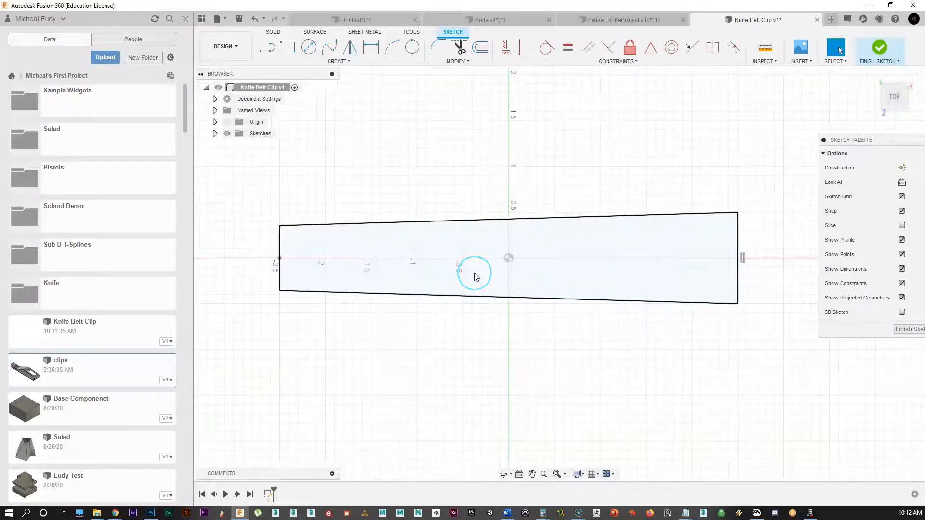
{"action": "middle_click_drag", "start_coordinate": [485, 187], "coordinate": [450, 194]}
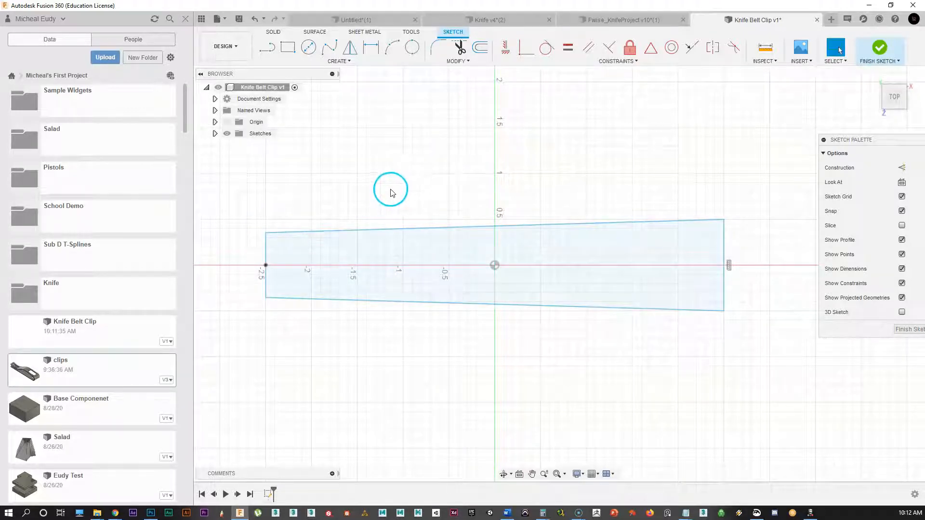
{"action": "left_click", "coordinate": [477, 48]}
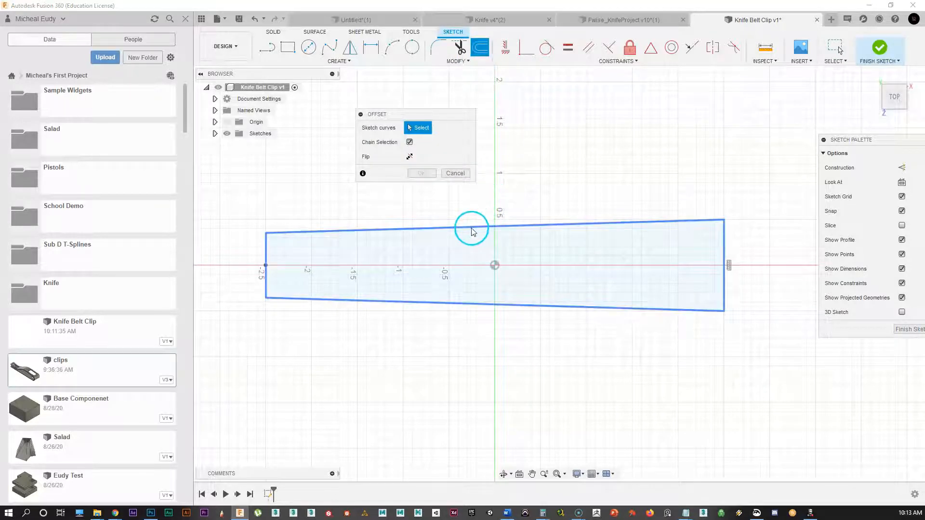
{"action": "left_click", "coordinate": [471, 229]}
{"action": "left_click_drag", "start_coordinate": [471, 230], "coordinate": [474, 242]}
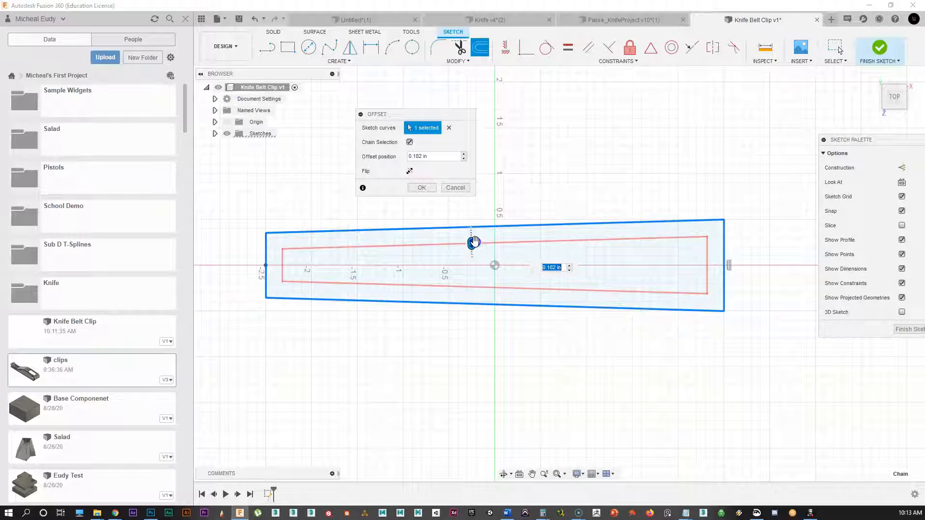
{"action": "left_click", "coordinate": [415, 191]}
{"action": "scroll", "coordinate": [464, 198], "scroll_direction": "up", "scroll_amount": 2}
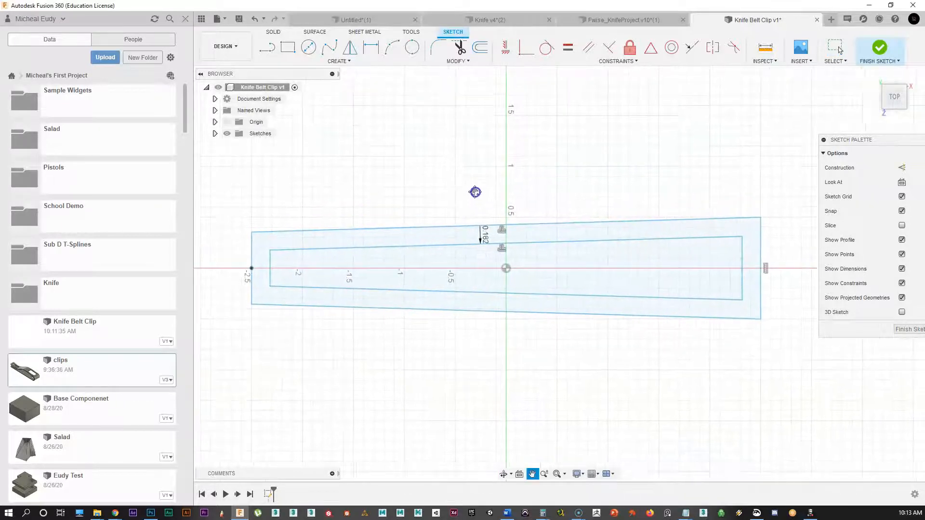
{"action": "mouse_move", "coordinate": [625, 179]}
{"action": "middle_mouse_down"}
{"action": "mouse_move", "coordinate": [607, 198]}
{"action": "mouse_move", "coordinate": [611, 185]}
{"action": "middle_mouse_up"}
{"action": "mouse_move", "coordinate": [387, 186]}
{"action": "middle_mouse_down"}
{"action": "mouse_move", "coordinate": [398, 185]}
{"action": "mouse_move", "coordinate": [374, 188]}
{"action": "middle_mouse_up"}
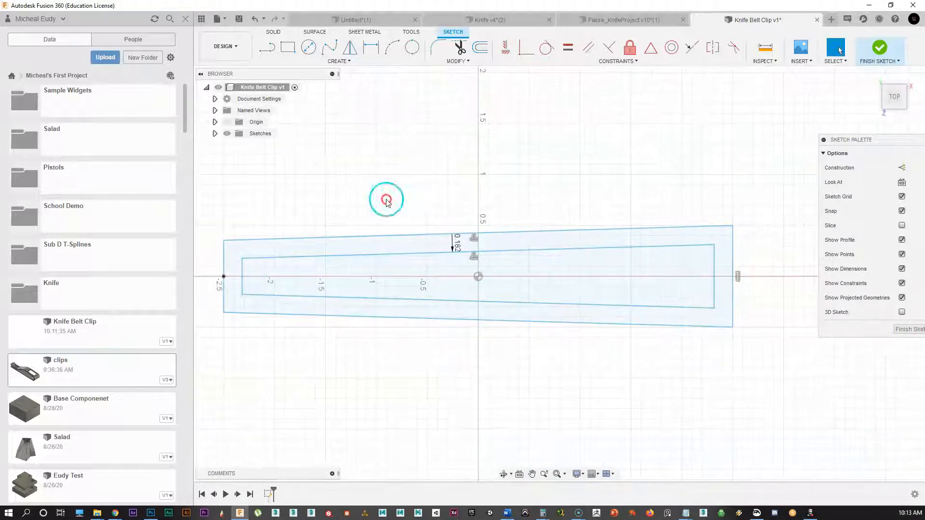
{"action": "right_click", "coordinate": [715, 270]}
{"action": "left_click", "coordinate": [690, 279]}
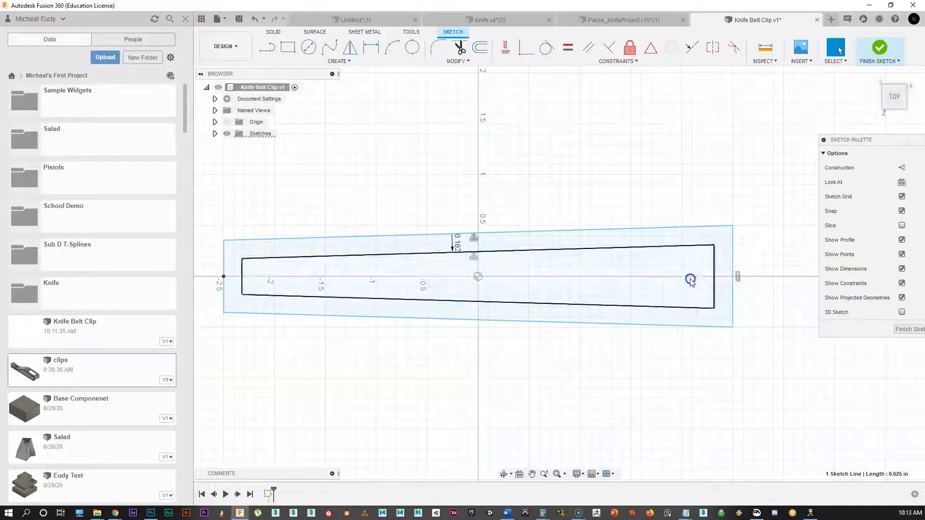
{"action": "left_click_drag", "start_coordinate": [737, 268], "coordinate": [679, 274]}
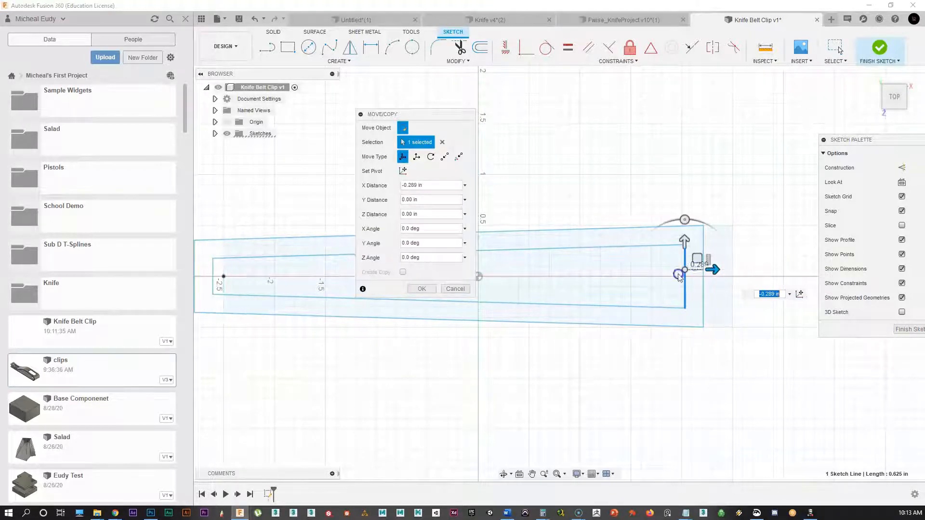
{"action": "left_click", "coordinate": [453, 289]}
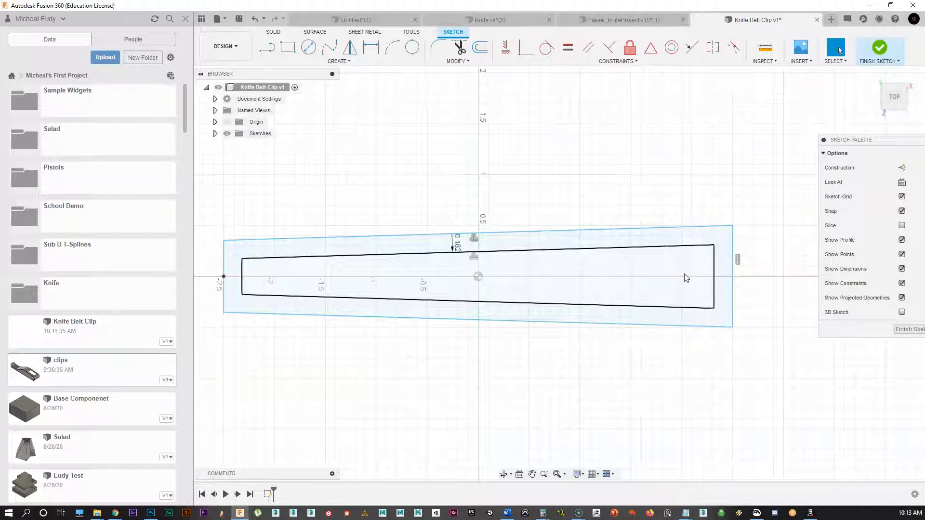
Delete the offset constraint linking the inner profile to the outer outline.
{"action": "left_click", "coordinate": [473, 262]}
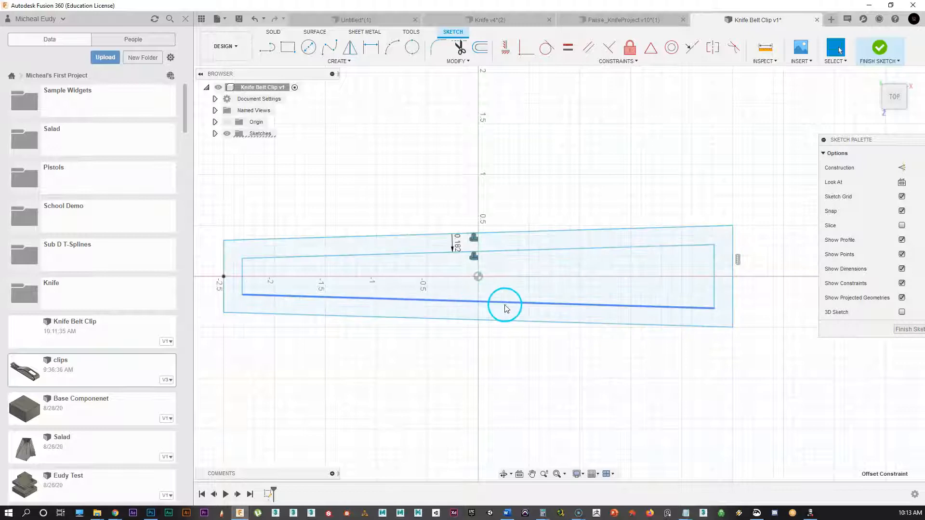
{"action": "key", "text": "Delete"}
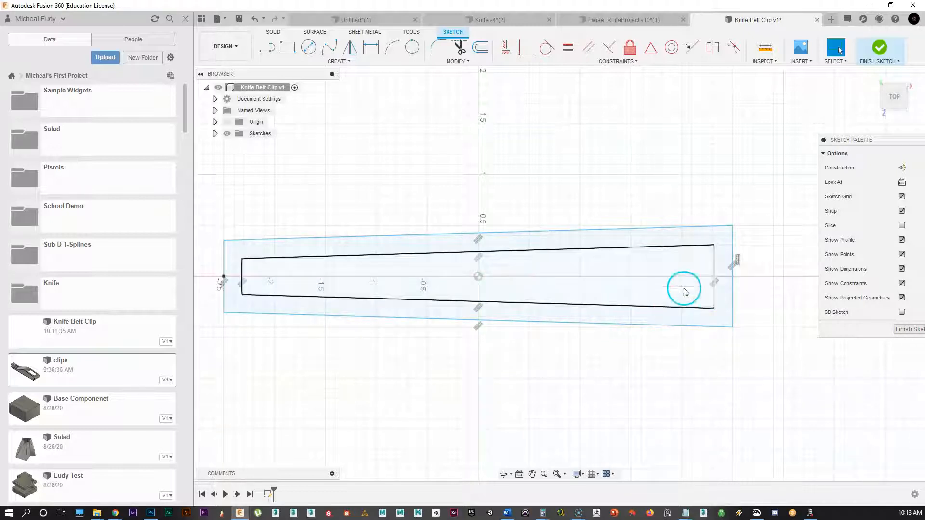
Move the inner profile's right edge about -0.923 in along X, shortening the inner profile.
{"action": "left_click", "coordinate": [712, 270]}
{"action": "mouse_move", "coordinate": [708, 273]}
{"action": "left_mouse_down"}
{"action": "mouse_move", "coordinate": [739, 277]}
{"action": "mouse_move", "coordinate": [712, 275]}
{"action": "mouse_move", "coordinate": [675, 289]}
{"action": "left_mouse_up"}
{"action": "right_click", "coordinate": [715, 276]}
{"action": "left_click", "coordinate": [673, 285]}
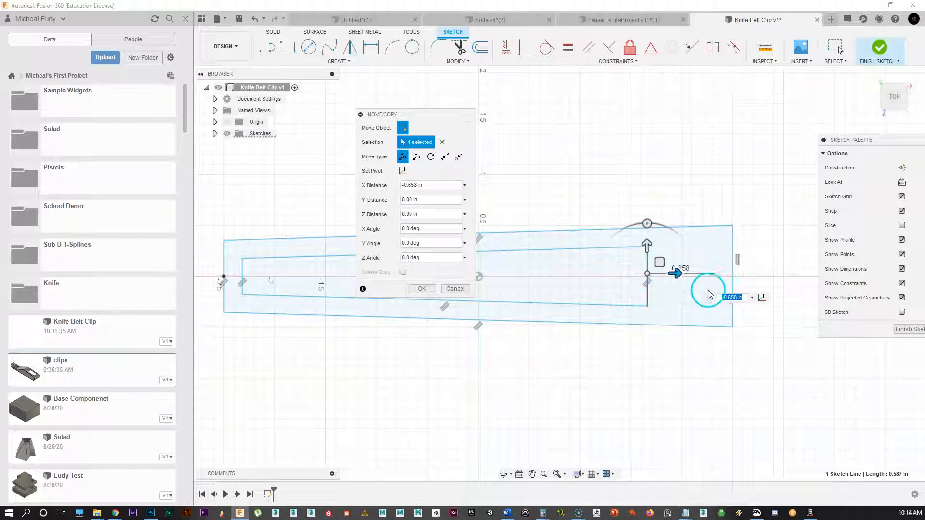
{"action": "left_click_drag", "start_coordinate": [675, 275], "coordinate": [659, 274]}
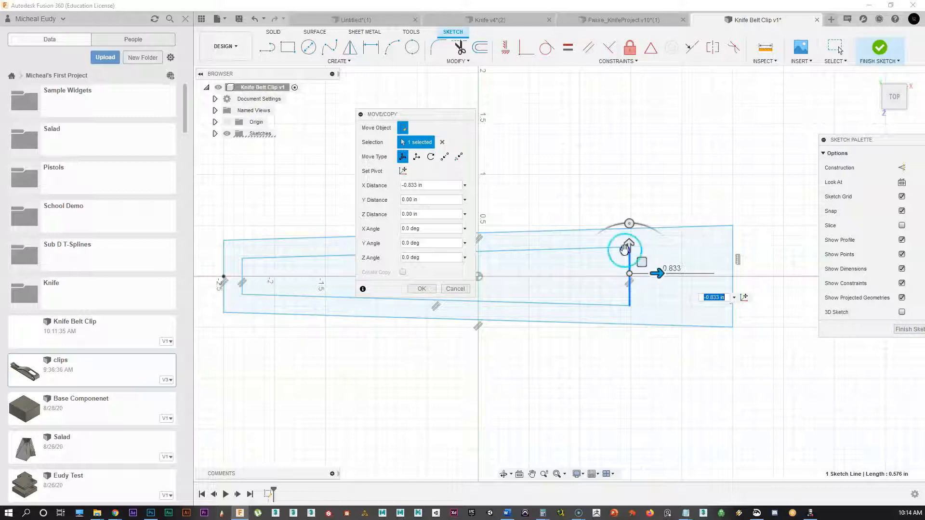
{"action": "left_click_drag", "start_coordinate": [655, 273], "coordinate": [646, 273]}
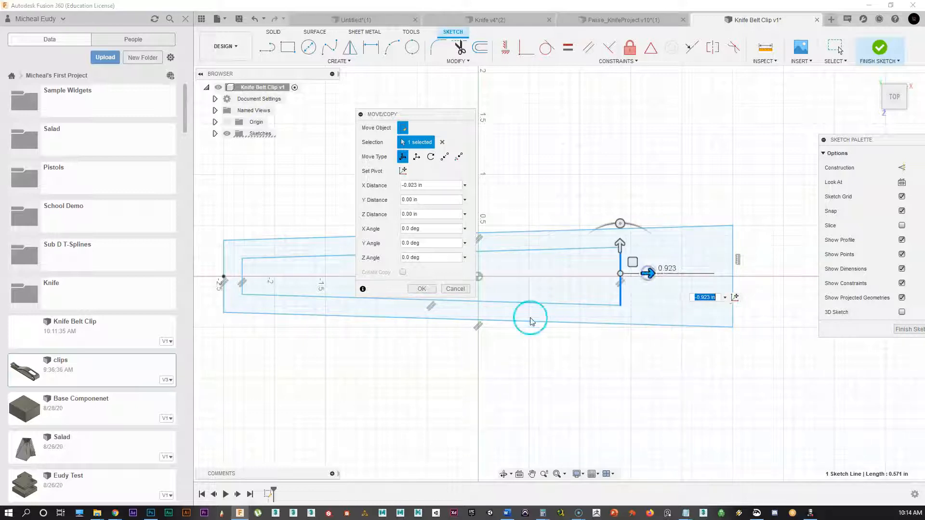
{"action": "left_click", "coordinate": [420, 291]}
{"action": "left_click", "coordinate": [344, 443]}
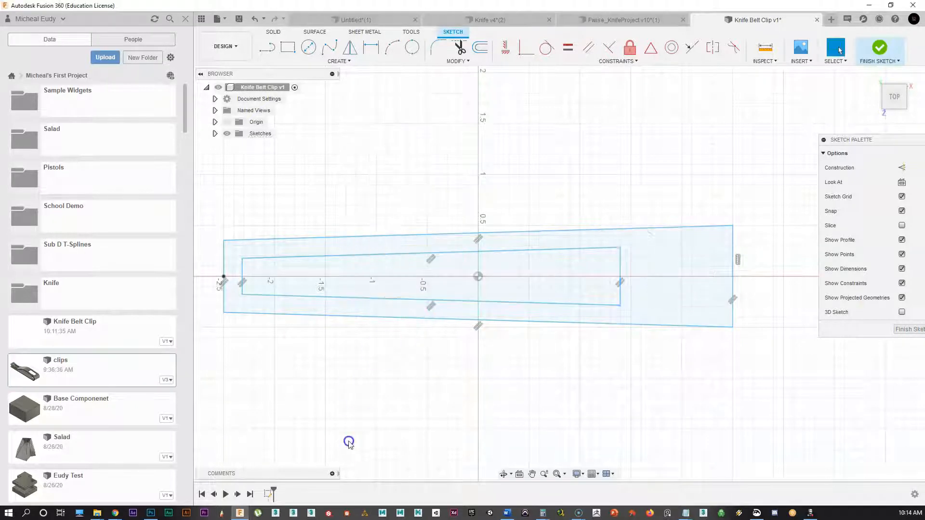
{"action": "mouse_move", "coordinate": [359, 388]}
{"action": "middle_mouse_down"}
{"action": "mouse_move", "coordinate": [398, 405]}
{"action": "mouse_move", "coordinate": [379, 408]}
{"action": "middle_mouse_up"}
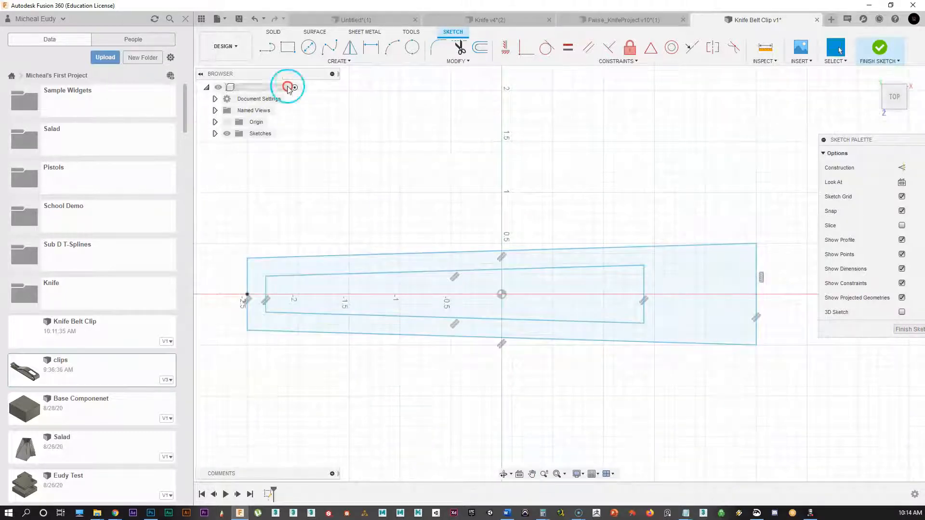
{"action": "mouse_move", "coordinate": [342, 215]}
{"action": "middle_mouse_down"}
{"action": "mouse_move", "coordinate": [392, 203]}
{"action": "mouse_move", "coordinate": [388, 210]}
{"action": "middle_mouse_up"}
{"action": "key", "text": "l"}
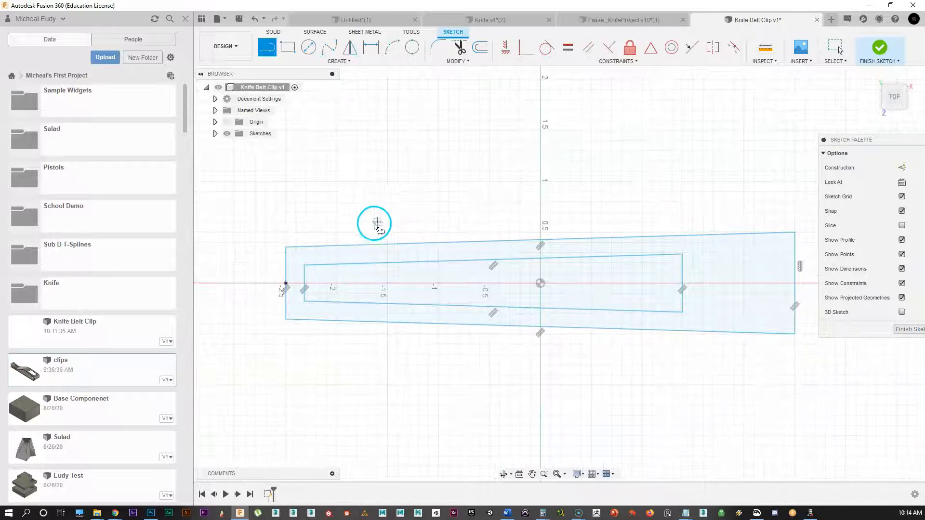
{"action": "left_click", "coordinate": [387, 182]}
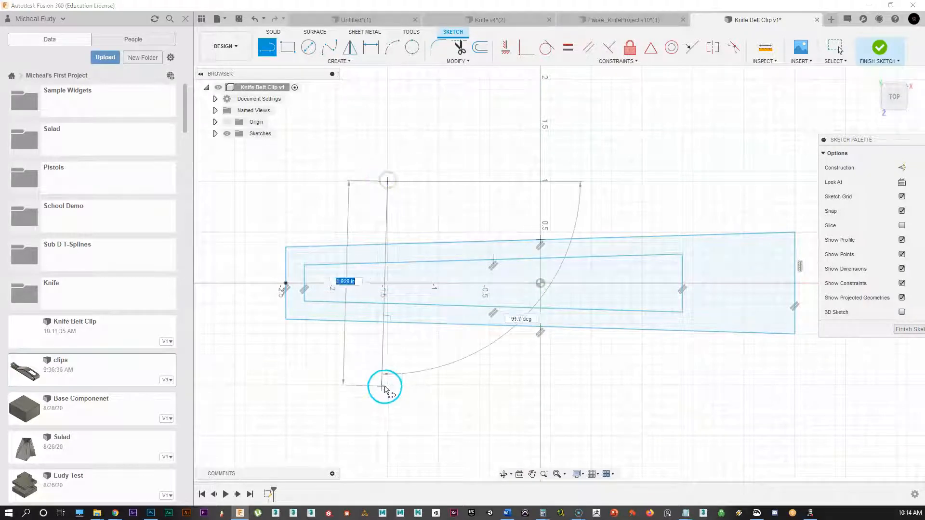
{"action": "left_click", "coordinate": [387, 386]}
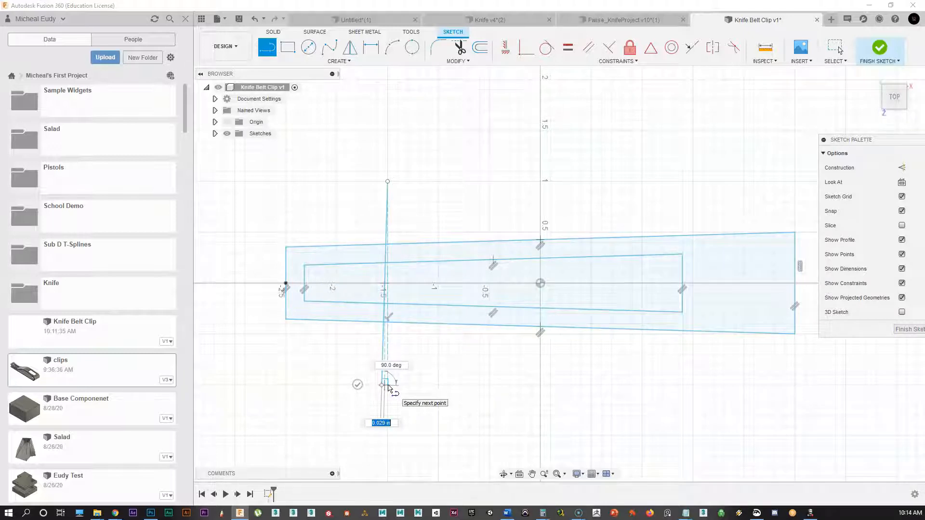
{"action": "key", "text": "Escape"}
{"action": "left_click", "coordinate": [385, 386]}
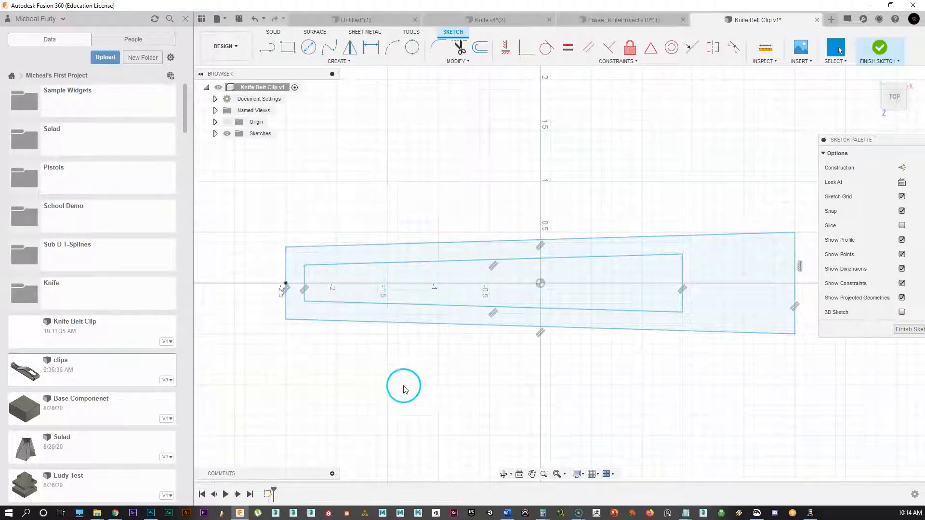
Draw a vertical line about 2 in long across both profiles, 1.5 in left of the origin.
{"action": "left_click", "coordinate": [268, 47]}
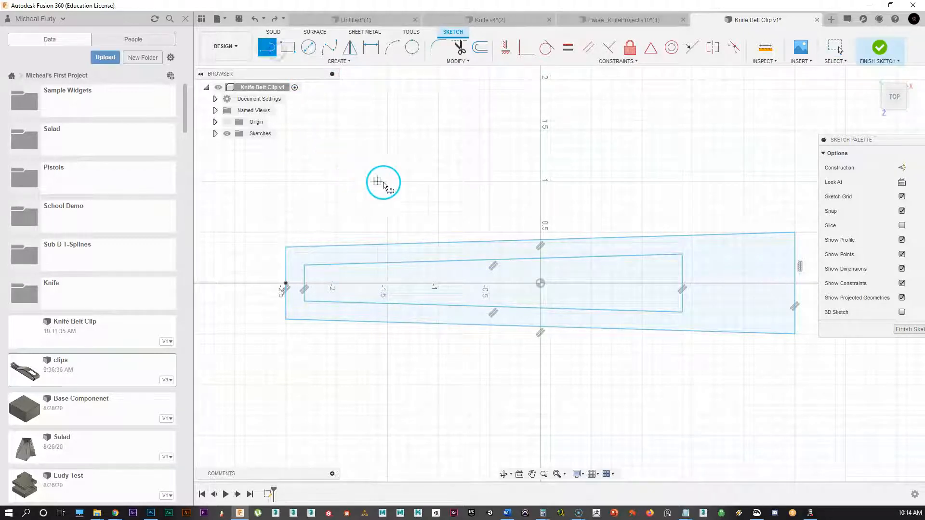
{"action": "left_click", "coordinate": [387, 182]}
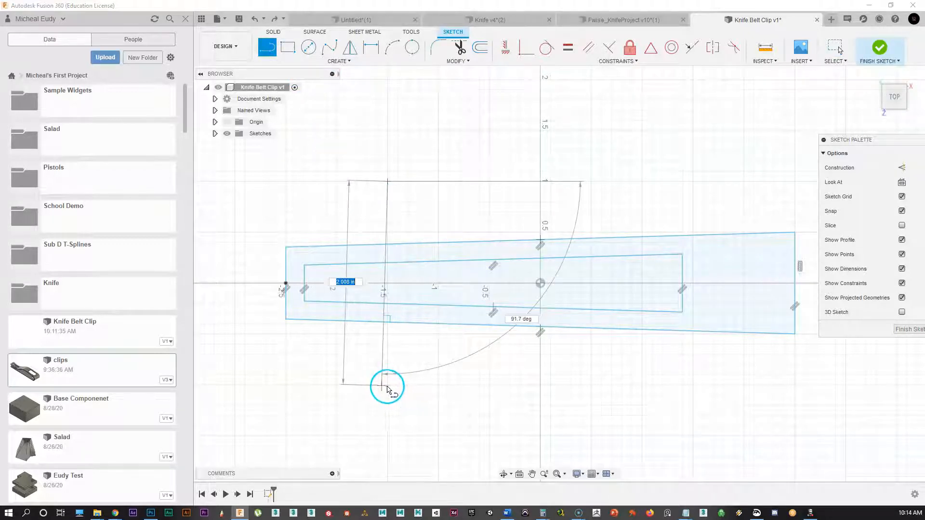
{"action": "left_click", "coordinate": [388, 387]}
{"action": "right_click", "coordinate": [420, 430]}
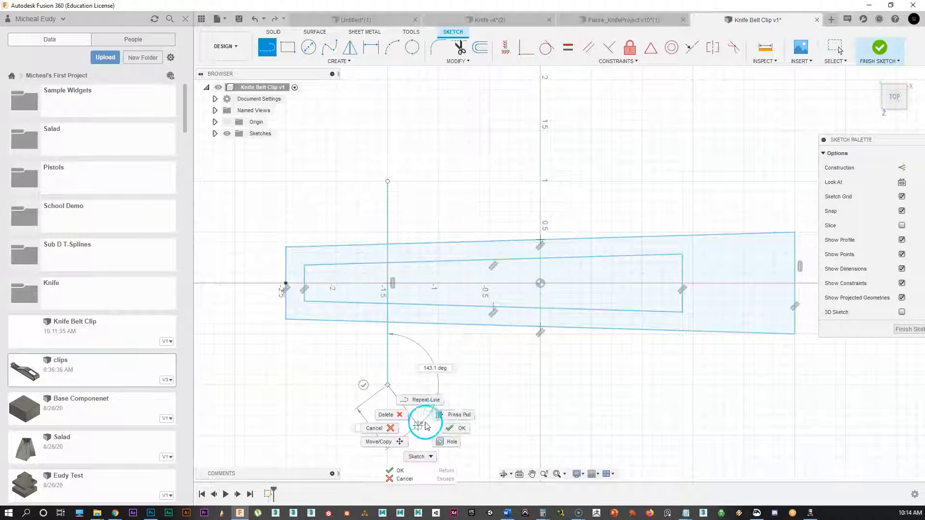
{"action": "left_click", "coordinate": [453, 413]}
Draw a second vertical line about 1.7 in long across both profiles, just right of the origin.
{"action": "right_click", "coordinate": [456, 391]}
{"action": "left_click", "coordinate": [468, 363]}
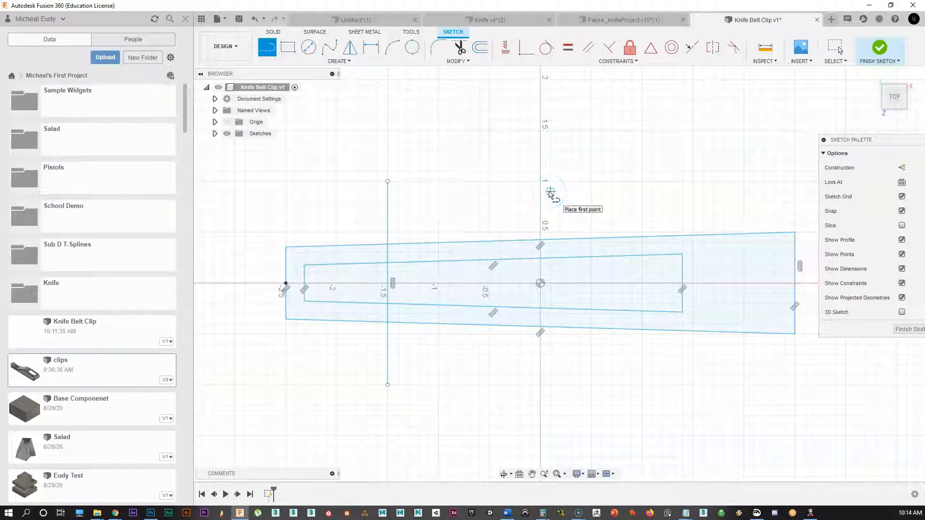
{"action": "left_click_drag", "start_coordinate": [550, 193], "coordinate": [553, 369]}
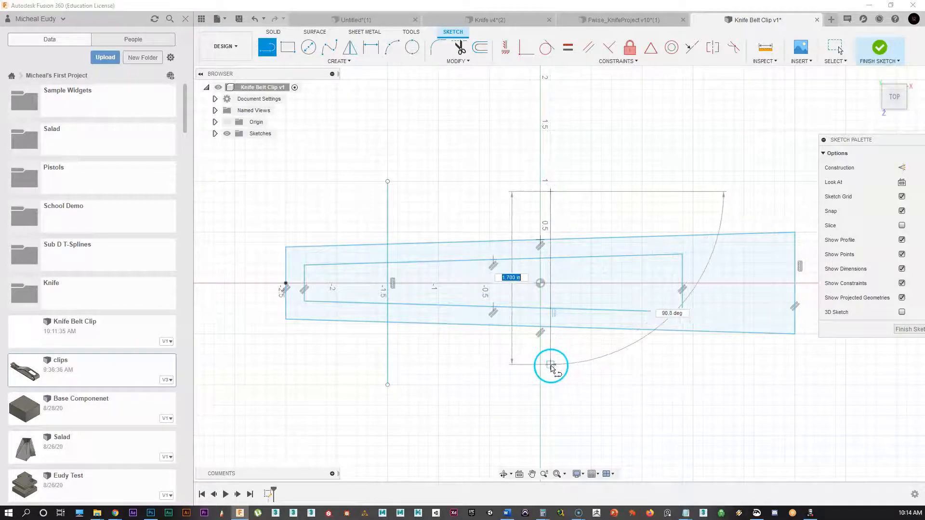
{"action": "left_click", "coordinate": [552, 369]}
{"action": "right_click", "coordinate": [552, 369]}
{"action": "left_click", "coordinate": [582, 361]}
{"action": "left_click", "coordinate": [421, 409]}
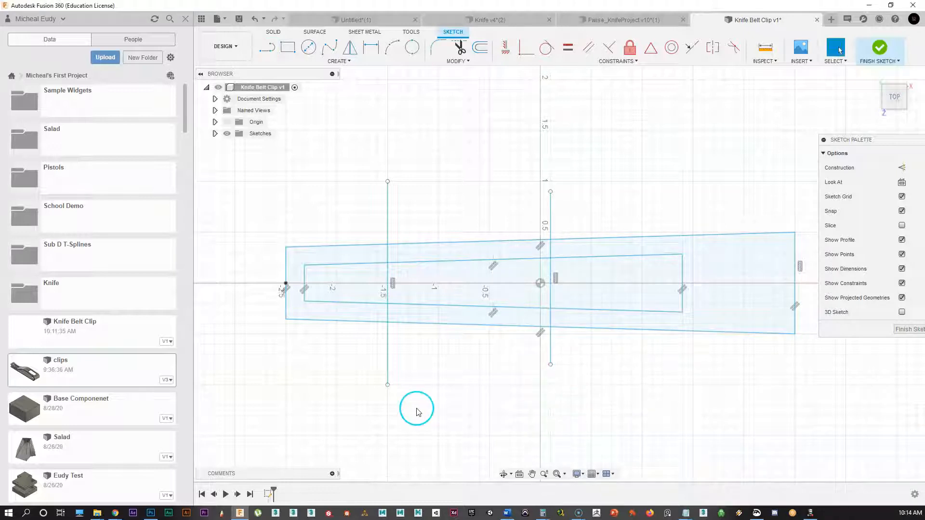
Trim the left vertical line above the inner profile and both inner profile edges between the two vertical lines.
{"action": "mouse_move", "coordinate": [492, 209]}
{"action": "middle_mouse_down"}
{"action": "mouse_move", "coordinate": [466, 205]}
{"action": "mouse_move", "coordinate": [470, 224]}
{"action": "mouse_move", "coordinate": [493, 200]}
{"action": "middle_mouse_up"}
{"action": "scroll", "coordinate": [470, 225], "scroll_direction": "up", "scroll_amount": 1}
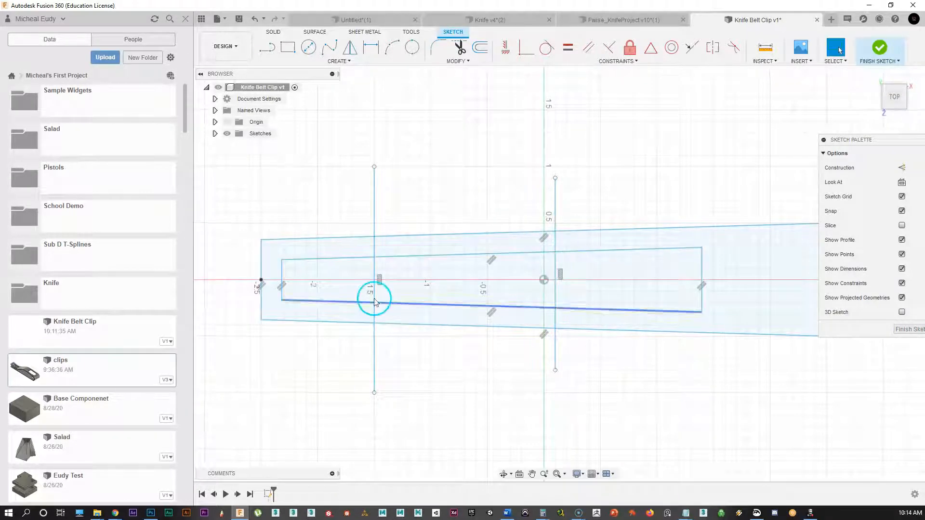
{"action": "left_click", "coordinate": [459, 47]}
{"action": "left_click", "coordinate": [375, 213]}
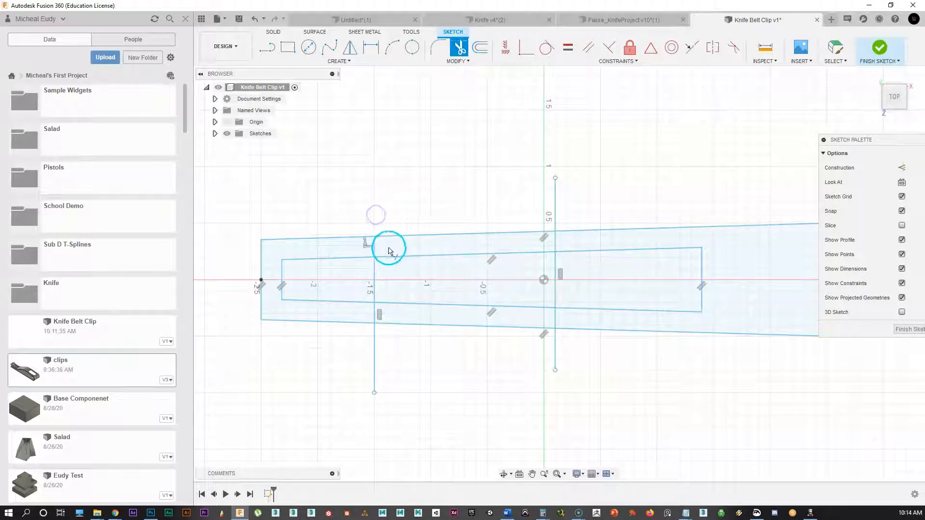
{"action": "left_click", "coordinate": [375, 250]}
{"action": "left_click", "coordinate": [404, 257]}
{"action": "left_click", "coordinate": [412, 305]}
Try to trim the left vertical line's lower part and the right vertical line's portions outside the inner profile.
{"action": "left_click", "coordinate": [375, 355]}
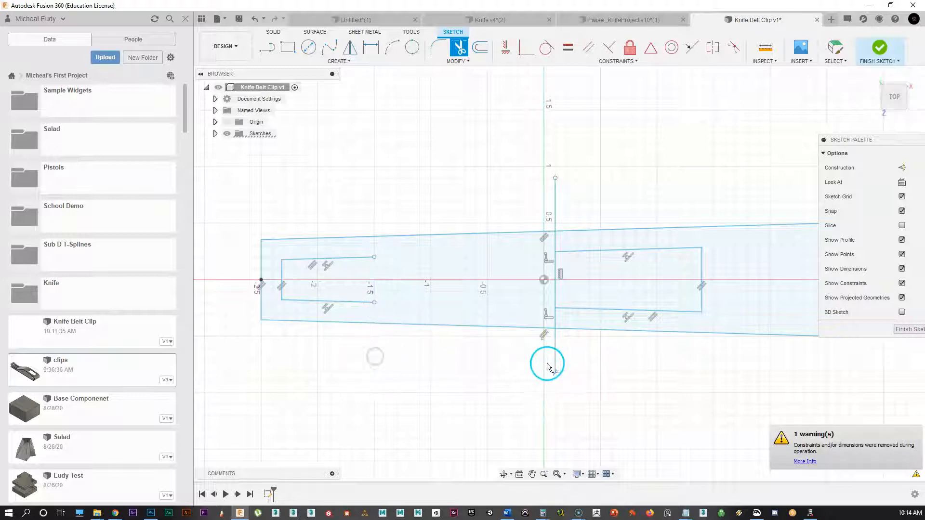
{"action": "left_click", "coordinate": [555, 357]}
{"action": "left_click", "coordinate": [556, 319]}
{"action": "left_click", "coordinate": [554, 241]}
{"action": "left_click", "coordinate": [555, 207]}
Undo the last trims on the two vertical lines.
{"action": "mouse_move", "coordinate": [468, 357]}
{"action": "middle_mouse_down"}
{"action": "mouse_move", "coordinate": [373, 341]}
{"action": "mouse_move", "coordinate": [455, 362]}
{"action": "middle_mouse_up"}
{"action": "key", "text": "Escape"}
{"action": "key", "text": "ctrl+z"}
{"action": "key", "text": "ctrl+z"}
{"action": "left_click", "coordinate": [466, 362]}
Trim all vertical line portions outside the inner profile, leaving two separate closed inner shapes, and end the Trim command.
{"action": "left_click", "coordinate": [460, 47]}
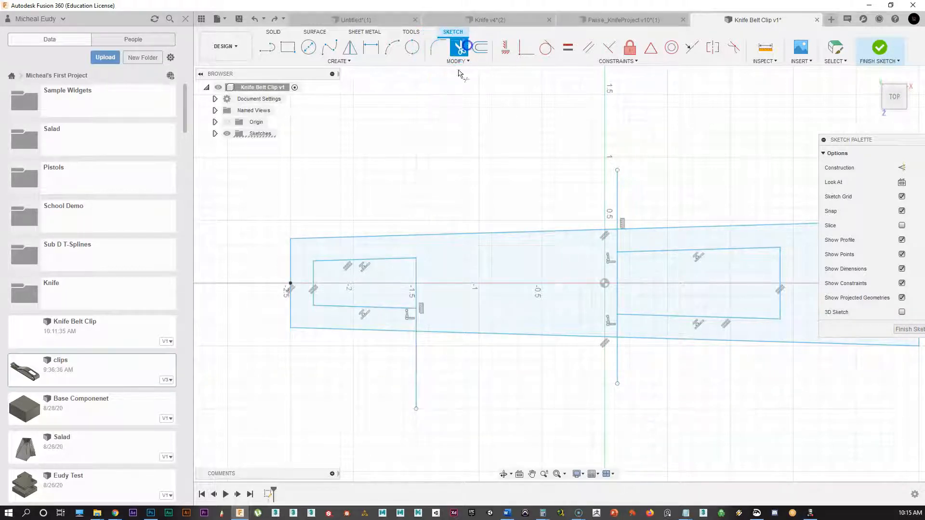
{"action": "left_click", "coordinate": [417, 323]}
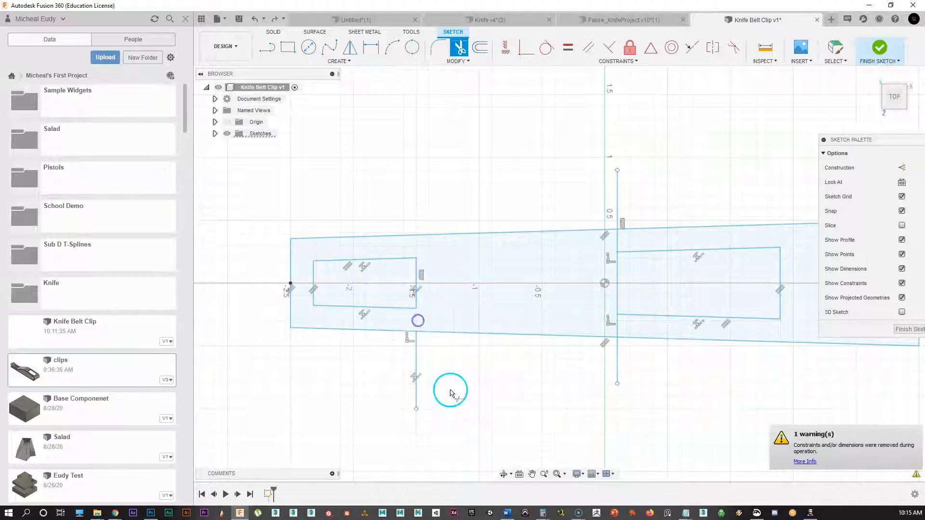
{"action": "left_click", "coordinate": [416, 363]}
{"action": "left_click", "coordinate": [615, 351]}
{"action": "left_click", "coordinate": [619, 325]}
{"action": "left_click", "coordinate": [619, 246]}
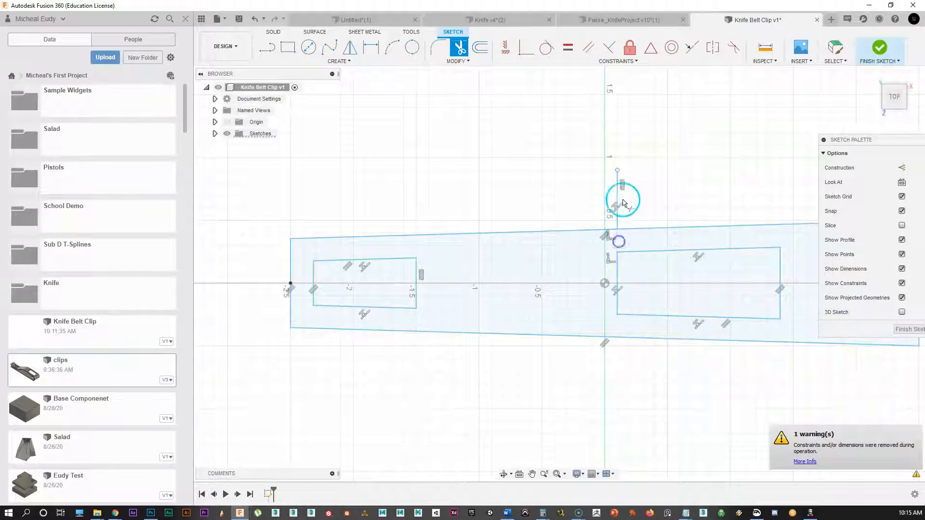
{"action": "left_click", "coordinate": [616, 200]}
{"action": "key", "text": "Escape"}
{"action": "mouse_move", "coordinate": [549, 305]}
{"action": "middle_mouse_down"}
{"action": "mouse_move", "coordinate": [501, 269]}
{"action": "mouse_move", "coordinate": [492, 276]}
{"action": "middle_mouse_up"}
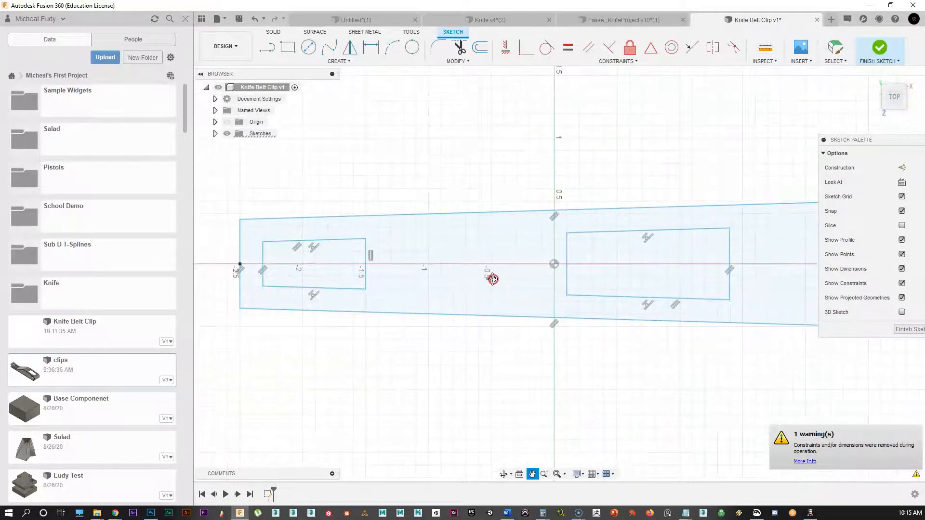
{"action": "key", "text": "t"}
{"action": "right_click", "coordinate": [652, 406]}
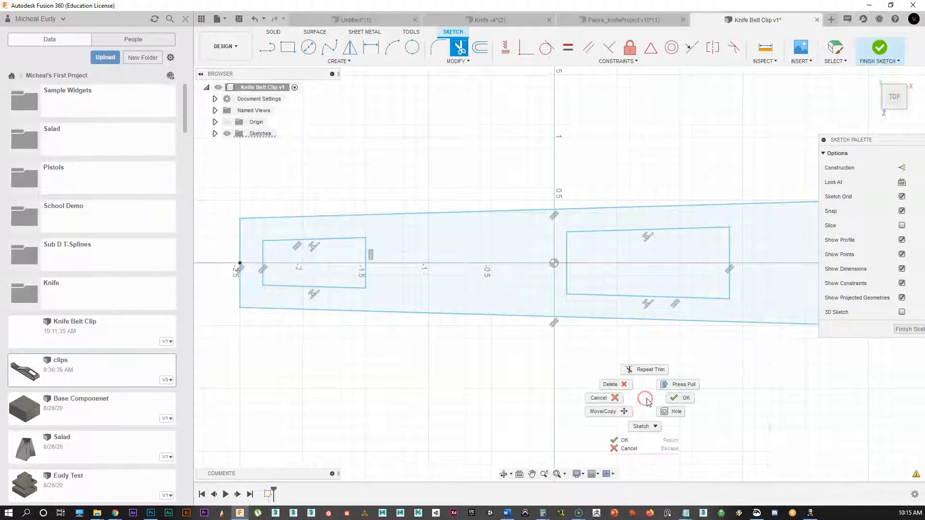
{"action": "left_click", "coordinate": [677, 398]}
Fillet the two left corners of both the left inner shape and the outer outline with a 0.10 in radius.
{"action": "mouse_move", "coordinate": [505, 373]}
{"action": "middle_mouse_down"}
{"action": "mouse_move", "coordinate": [473, 380]}
{"action": "mouse_move", "coordinate": [440, 413]}
{"action": "mouse_move", "coordinate": [334, 368]}
{"action": "mouse_move", "coordinate": [525, 357]}
{"action": "mouse_move", "coordinate": [550, 373]}
{"action": "middle_mouse_up"}
{"action": "key", "text": "Escape"}
{"action": "scroll", "coordinate": [320, 361], "scroll_direction": "up", "scroll_amount": 2}
{"action": "scroll", "coordinate": [371, 297], "scroll_direction": "up", "scroll_amount": 2}
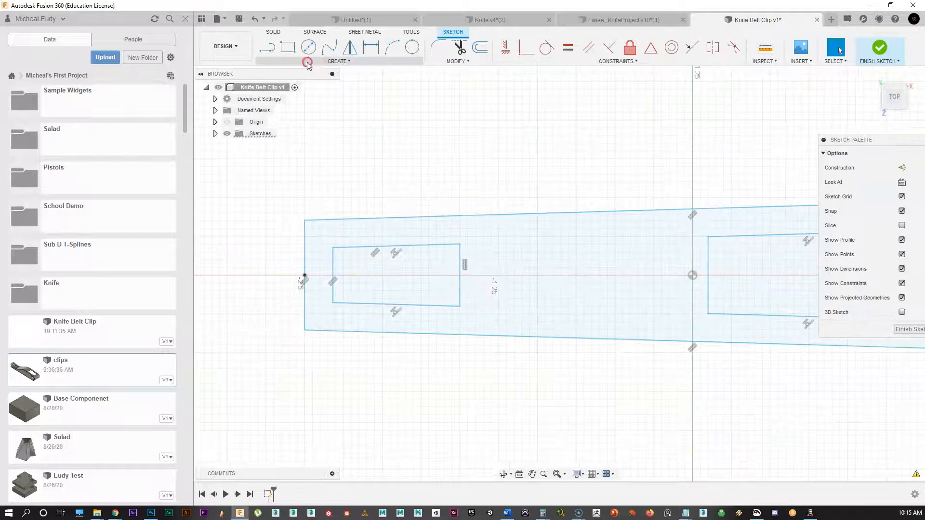
{"action": "left_click", "coordinate": [438, 47]}
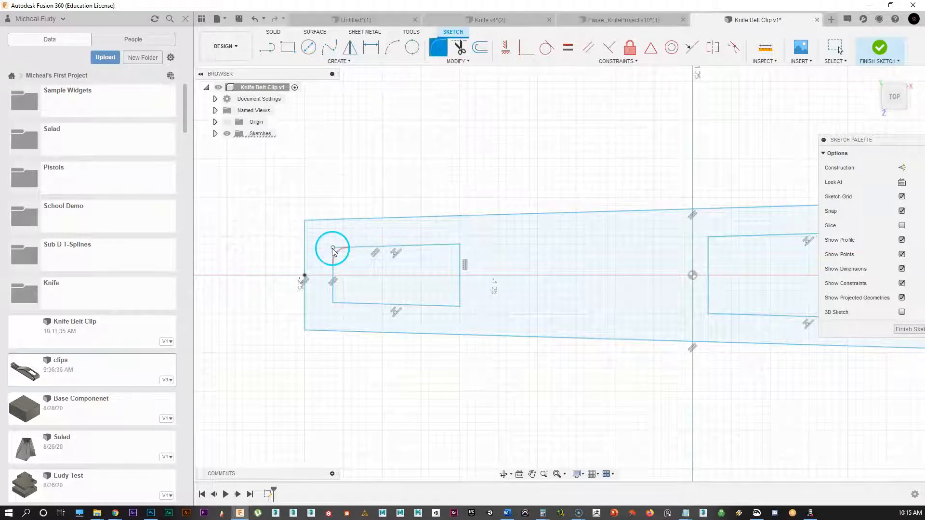
{"action": "left_click", "coordinate": [333, 249]}
{"action": "left_click", "coordinate": [332, 303]}
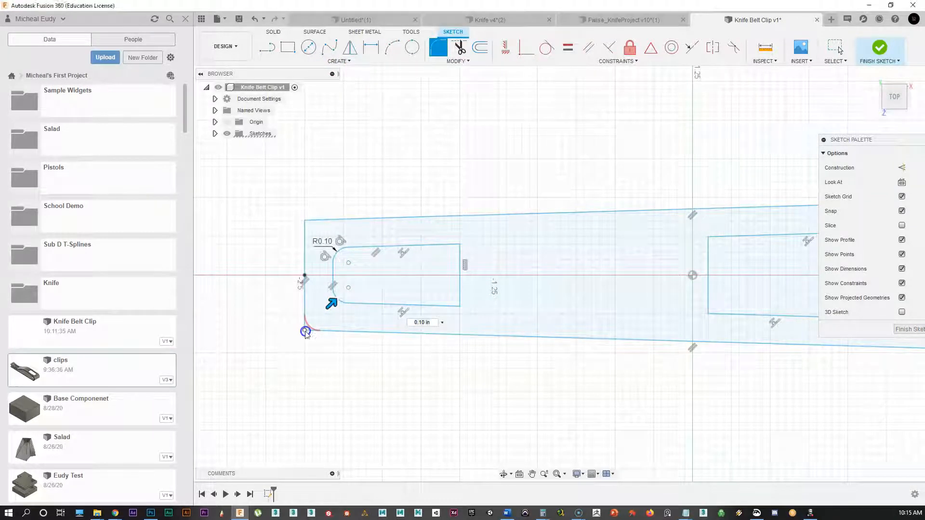
{"action": "left_click", "coordinate": [305, 332]}
{"action": "left_click", "coordinate": [304, 221]}
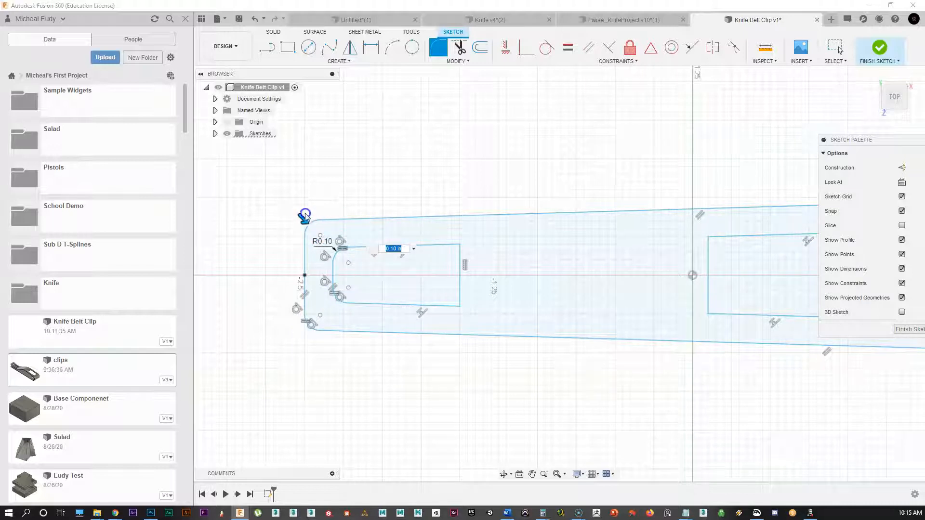
Adjust the shared radius of the left-end fillets to about 0.169 in and finish the Fillet command.
{"action": "left_click_drag", "start_coordinate": [303, 217], "coordinate": [311, 223]}
{"action": "scroll", "coordinate": [344, 281], "scroll_direction": "up", "scroll_amount": 5}
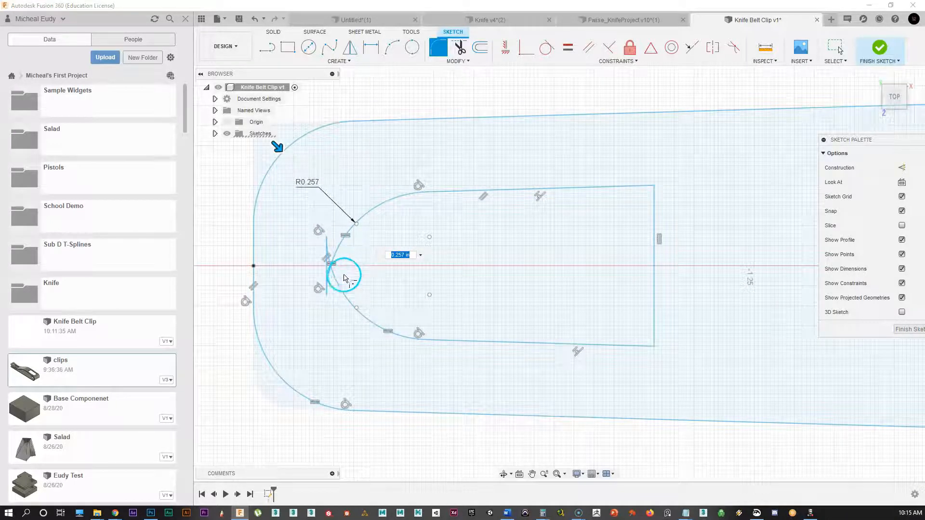
{"action": "middle_click_drag", "start_coordinate": [368, 262], "coordinate": [390, 260]}
{"action": "left_click", "coordinate": [352, 193]}
{"action": "left_click_drag", "start_coordinate": [334, 148], "coordinate": [328, 134]}
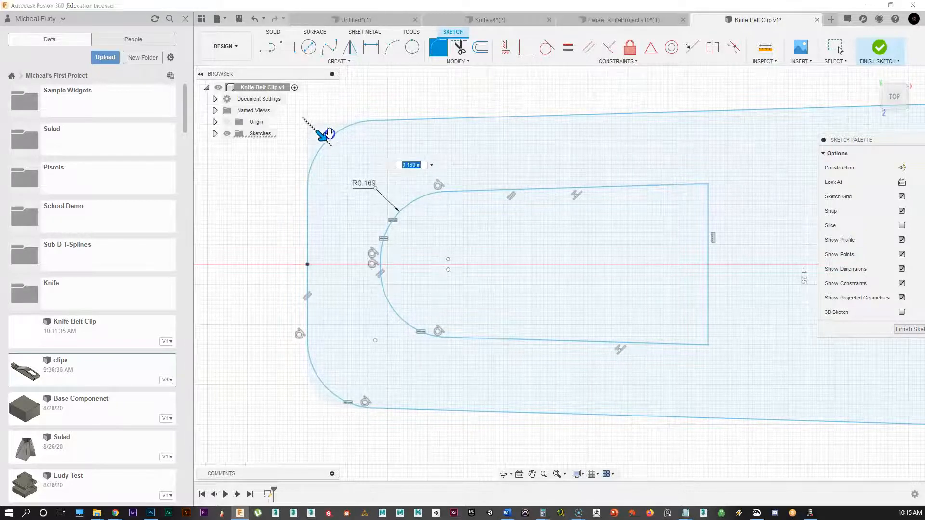
{"action": "scroll", "coordinate": [564, 258], "scroll_direction": "down", "scroll_amount": 3}
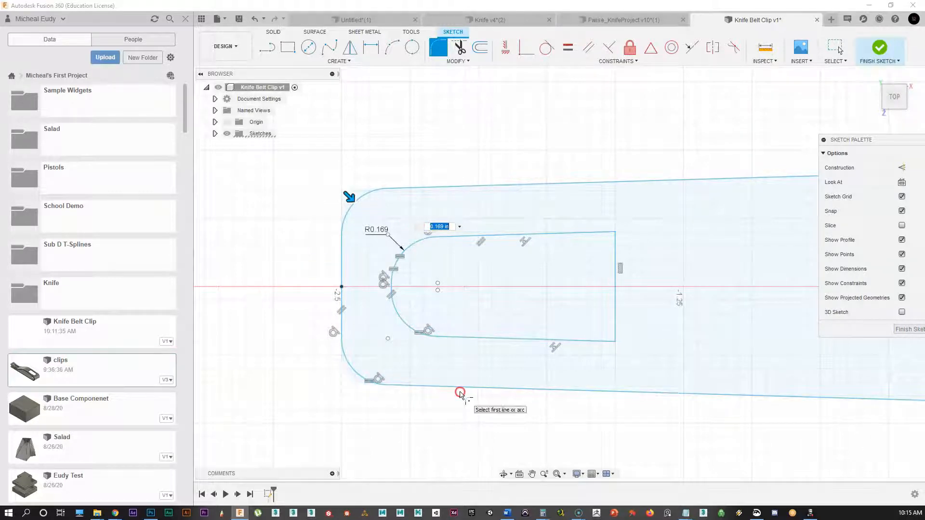
{"action": "scroll", "coordinate": [489, 295], "scroll_direction": "down", "scroll_amount": 1}
{"action": "middle_click_drag", "start_coordinate": [489, 295], "coordinate": [381, 285]}
{"action": "scroll", "coordinate": [438, 314], "scroll_direction": "down", "scroll_amount": 1}
{"action": "mouse_move", "coordinate": [420, 325]}
{"action": "middle_mouse_down"}
{"action": "mouse_move", "coordinate": [428, 325]}
{"action": "mouse_move", "coordinate": [425, 288]}
{"action": "mouse_move", "coordinate": [384, 341]}
{"action": "middle_mouse_up"}
{"action": "scroll", "coordinate": [477, 254], "scroll_direction": "down", "scroll_amount": 1}
{"action": "middle_click_drag", "start_coordinate": [551, 201], "coordinate": [504, 205]}
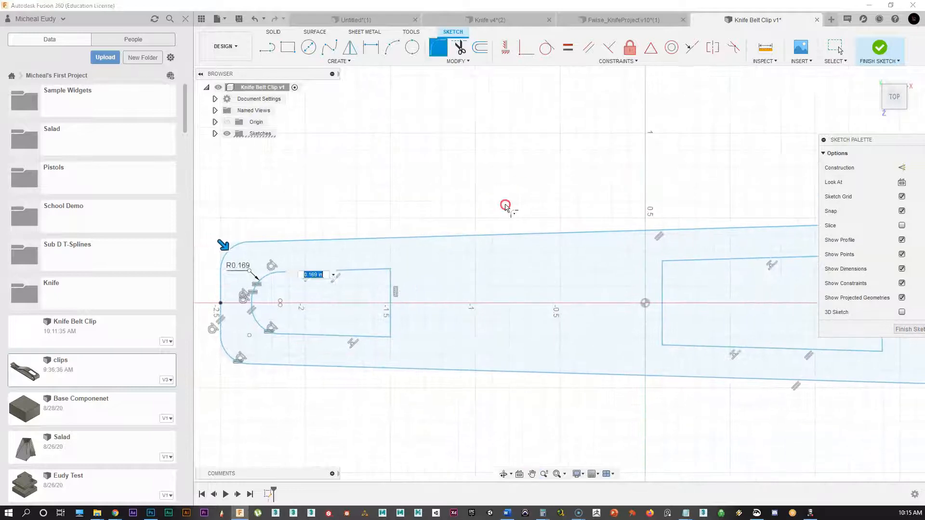
{"action": "right_click", "coordinate": [492, 197]}
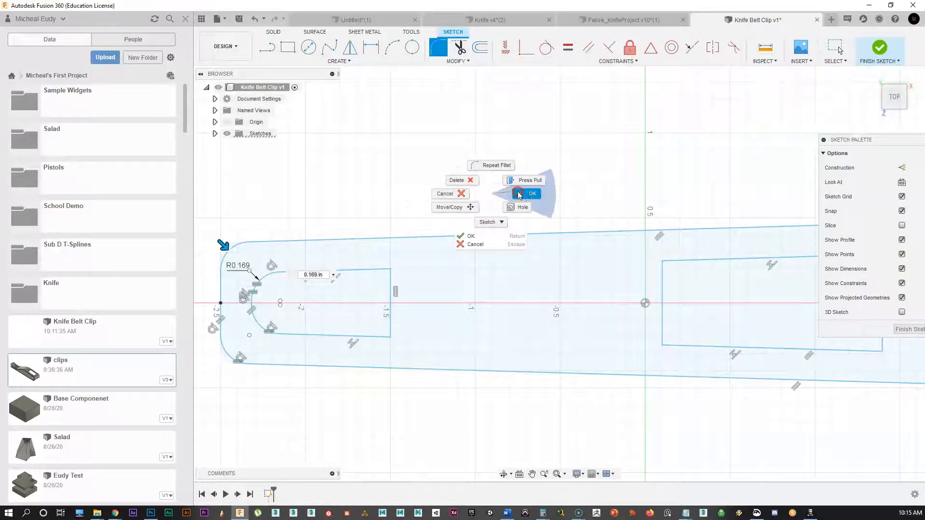
{"action": "left_click", "coordinate": [554, 193]}
Fillet the two right corners of the right inner shape with a 0.10 in radius.
{"action": "scroll", "coordinate": [557, 222], "scroll_direction": "down", "scroll_amount": 1}
{"action": "scroll", "coordinate": [567, 252], "scroll_direction": "down", "scroll_amount": 1}
{"action": "scroll", "coordinate": [586, 302], "scroll_direction": "down", "scroll_amount": 1}
{"action": "middle_click_drag", "start_coordinate": [586, 302], "coordinate": [436, 297]}
{"action": "scroll", "coordinate": [519, 291], "scroll_direction": "up", "scroll_amount": 2}
{"action": "mouse_move", "coordinate": [517, 290]}
{"action": "middle_mouse_down"}
{"action": "mouse_move", "coordinate": [503, 288]}
{"action": "mouse_move", "coordinate": [486, 310]}
{"action": "mouse_move", "coordinate": [454, 298]}
{"action": "middle_mouse_up"}
{"action": "scroll", "coordinate": [486, 312], "scroll_direction": "up", "scroll_amount": 1}
{"action": "scroll", "coordinate": [482, 312], "scroll_direction": "up", "scroll_amount": 1}
{"action": "scroll", "coordinate": [457, 298], "scroll_direction": "down", "scroll_amount": 2}
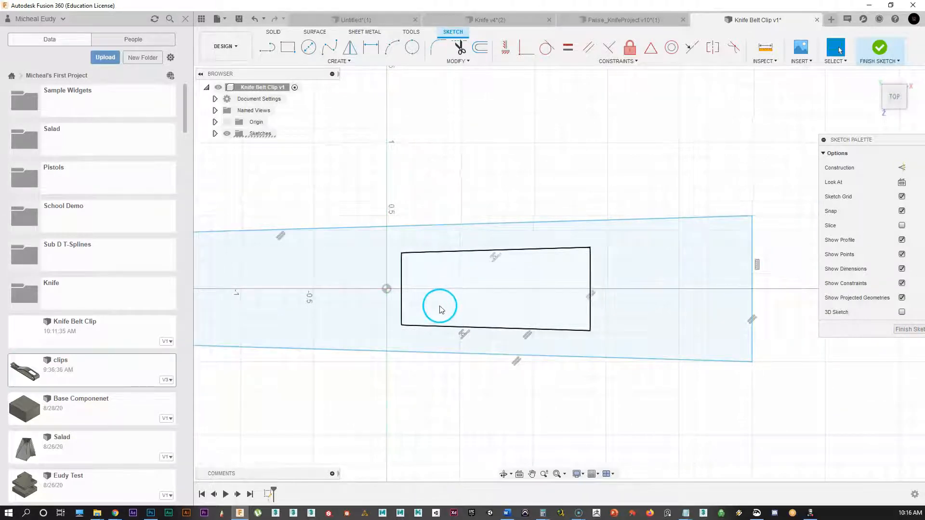
{"action": "left_click", "coordinate": [438, 45]}
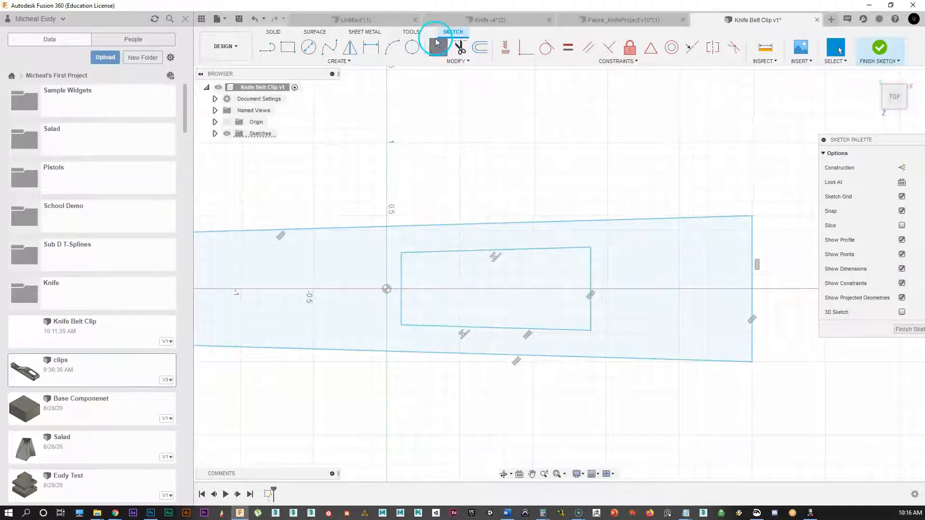
{"action": "left_click", "coordinate": [592, 247]}
{"action": "left_click", "coordinate": [593, 328]}
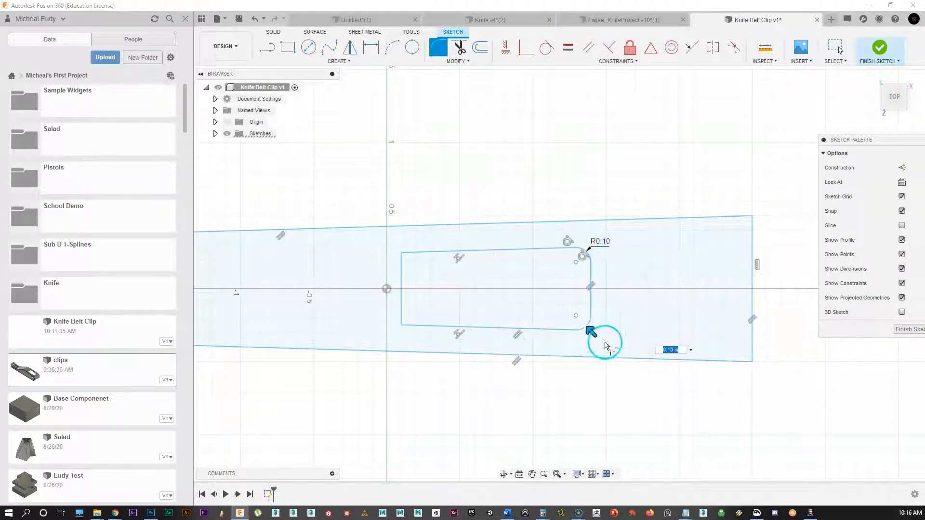
Adjust the radius of the right inner shape's fillets to about 0.181 in and finish the Fillet command.
{"action": "left_click_drag", "start_coordinate": [593, 332], "coordinate": [592, 327]}
{"action": "scroll", "coordinate": [491, 344], "scroll_direction": "down", "scroll_amount": 2}
{"action": "mouse_move", "coordinate": [512, 335]}
{"action": "middle_mouse_down"}
{"action": "mouse_move", "coordinate": [593, 312]}
{"action": "mouse_move", "coordinate": [531, 331]}
{"action": "middle_mouse_up"}
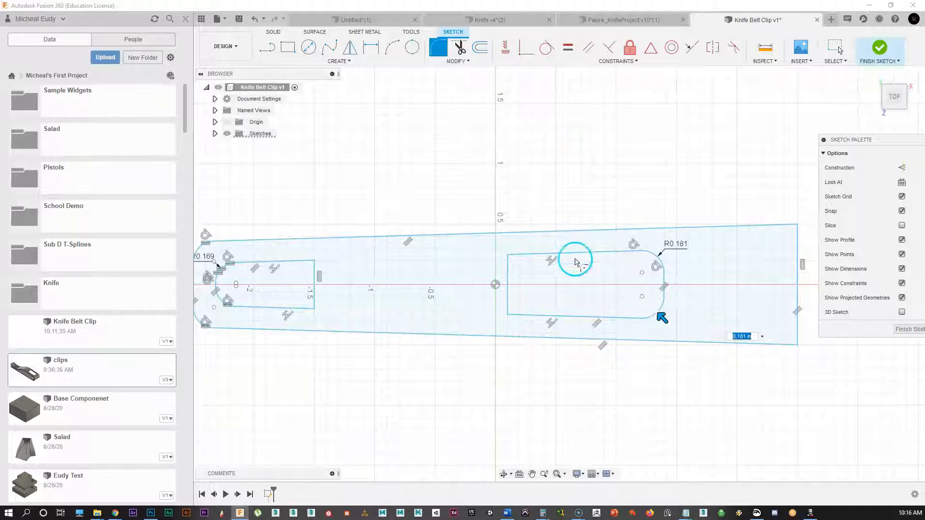
{"action": "right_click", "coordinate": [565, 178]}
{"action": "left_click", "coordinate": [590, 182]}
Hide the constraint symbols in the sketch and move the sketch palette fully into view.
{"action": "scroll", "coordinate": [429, 281], "scroll_direction": "down", "scroll_amount": 1}
{"action": "middle_click_drag", "start_coordinate": [362, 316], "coordinate": [433, 297]}
{"action": "middle_click_drag", "start_coordinate": [757, 365], "coordinate": [700, 366]}
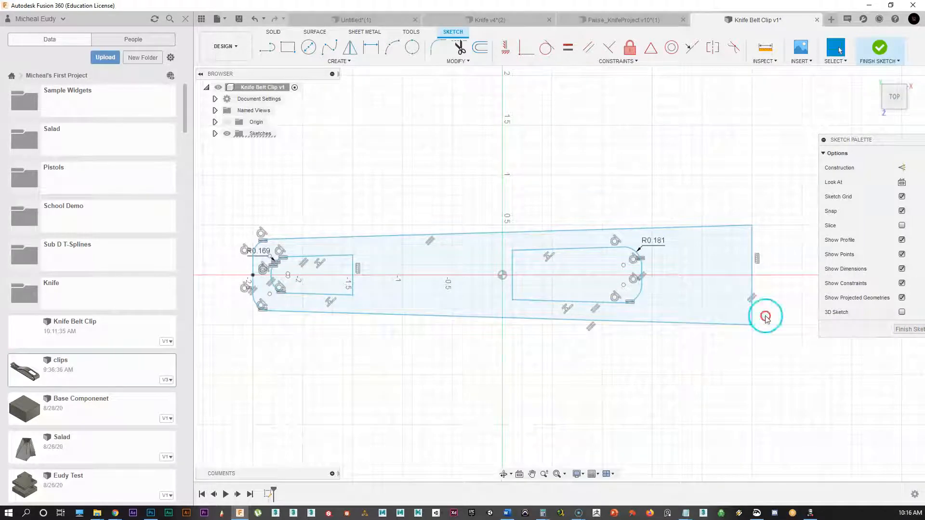
{"action": "left_click", "coordinate": [901, 284]}
{"action": "scroll", "coordinate": [434, 334], "scroll_direction": "up", "scroll_amount": 2}
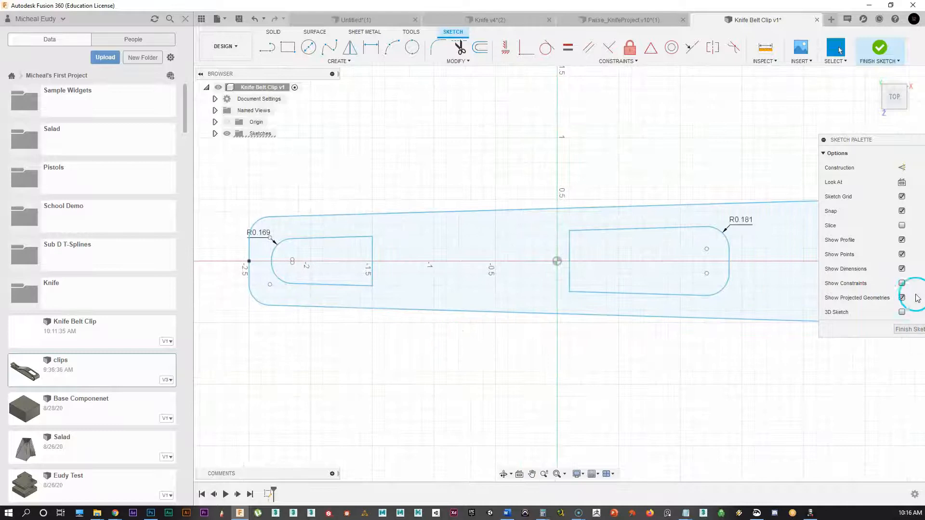
{"action": "left_click_drag", "start_coordinate": [854, 144], "coordinate": [802, 142]}
{"action": "left_click", "coordinate": [849, 282]}
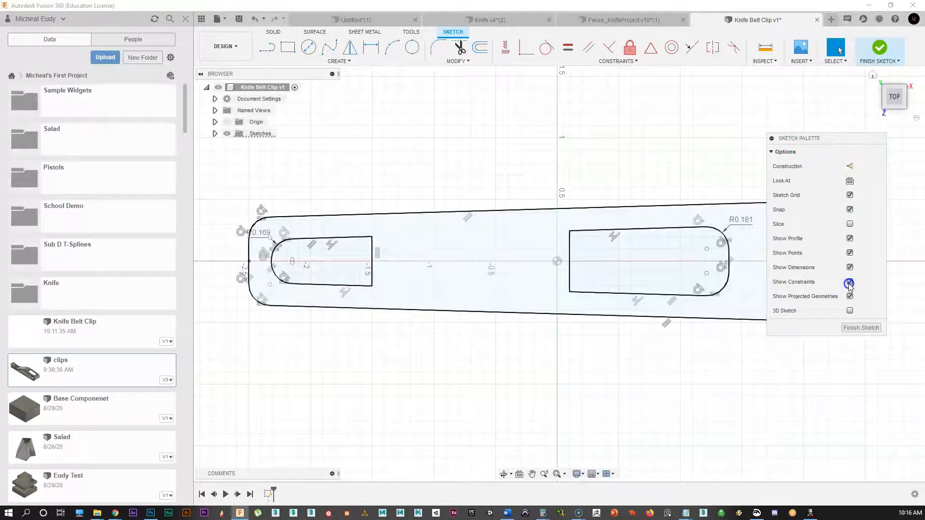
{"action": "left_click", "coordinate": [849, 283]}
{"action": "left_click", "coordinate": [649, 344]}
Draw a circle about 0.272 in in diameter on the centre axis inside the left inner shape.
{"action": "scroll", "coordinate": [386, 349], "scroll_direction": "up", "scroll_amount": 1}
{"action": "mouse_move", "coordinate": [386, 349]}
{"action": "middle_mouse_down"}
{"action": "mouse_move", "coordinate": [408, 345]}
{"action": "mouse_move", "coordinate": [391, 369]}
{"action": "mouse_move", "coordinate": [426, 381]}
{"action": "middle_mouse_up"}
{"action": "scroll", "coordinate": [391, 368], "scroll_direction": "up", "scroll_amount": 1}
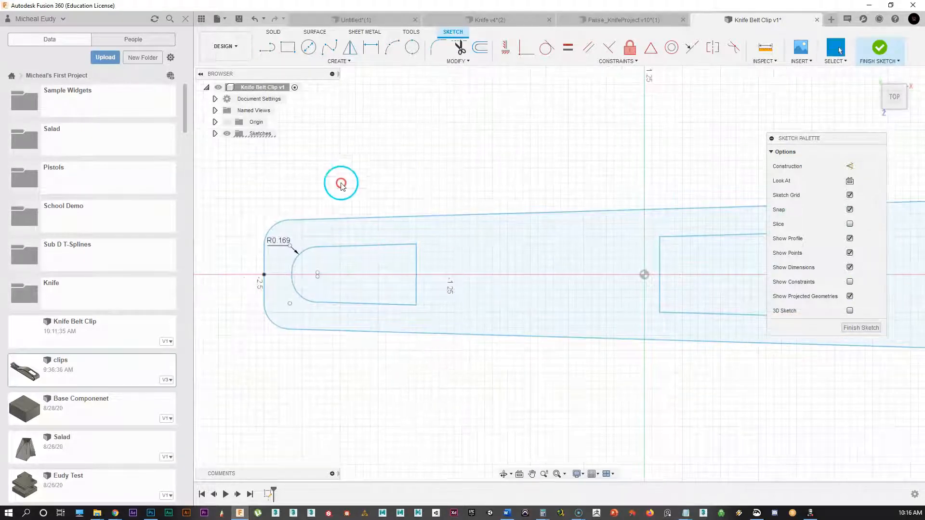
{"action": "mouse_move", "coordinate": [713, 275]}
{"action": "middle_mouse_down"}
{"action": "mouse_move", "coordinate": [606, 275]}
{"action": "mouse_move", "coordinate": [652, 273]}
{"action": "mouse_move", "coordinate": [570, 285]}
{"action": "mouse_move", "coordinate": [598, 279]}
{"action": "middle_mouse_up"}
{"action": "scroll", "coordinate": [703, 268], "scroll_direction": "down", "scroll_amount": 1}
{"action": "scroll", "coordinate": [569, 285], "scroll_direction": "down", "scroll_amount": 1}
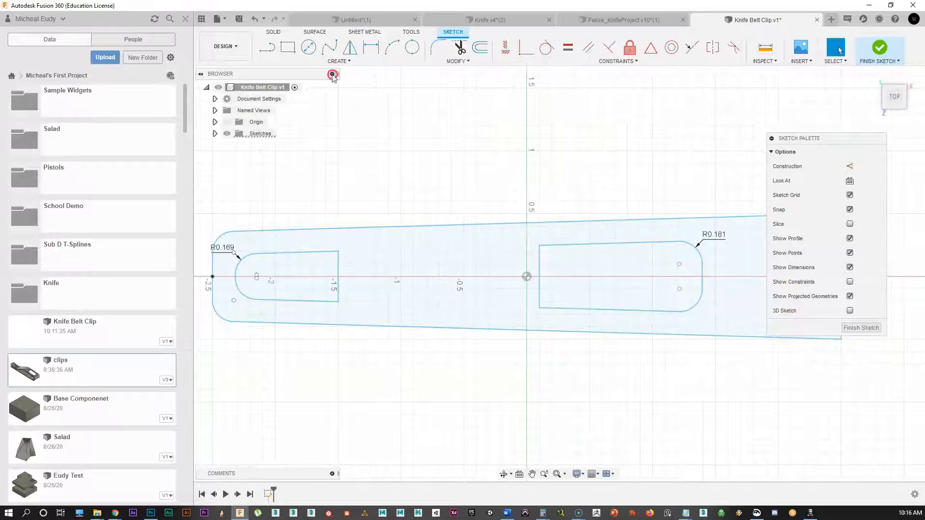
{"action": "left_click", "coordinate": [308, 47]}
{"action": "scroll", "coordinate": [327, 196], "scroll_direction": "up", "scroll_amount": 1}
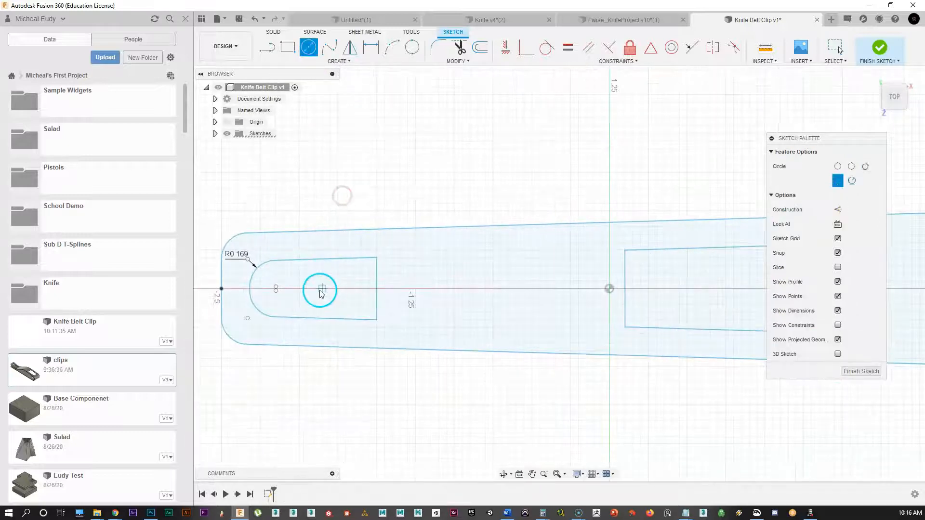
{"action": "scroll", "coordinate": [313, 290], "scroll_direction": "up", "scroll_amount": 1}
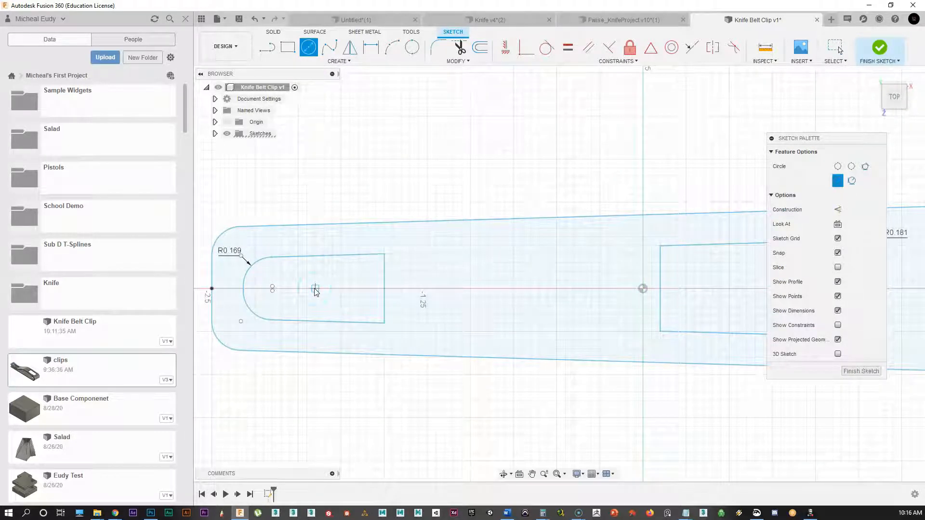
{"action": "left_click", "coordinate": [314, 289]}
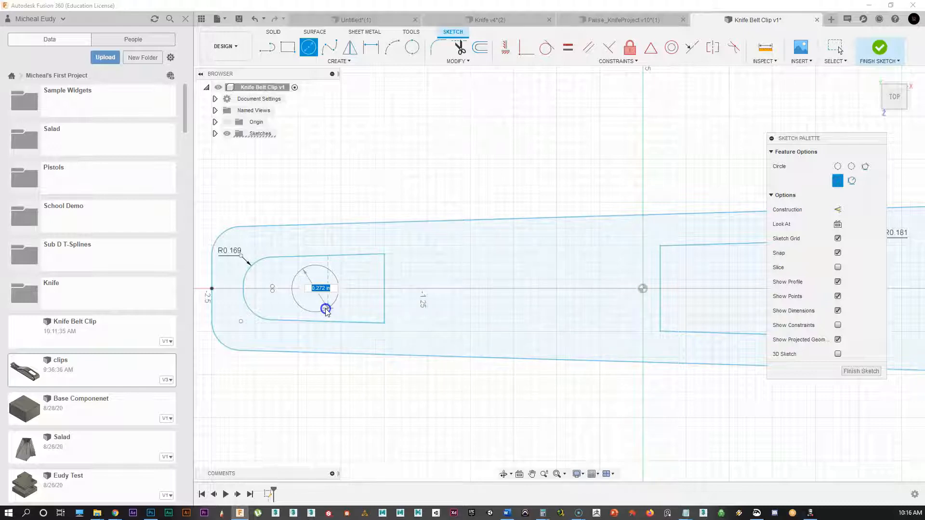
{"action": "left_click", "coordinate": [326, 310]}
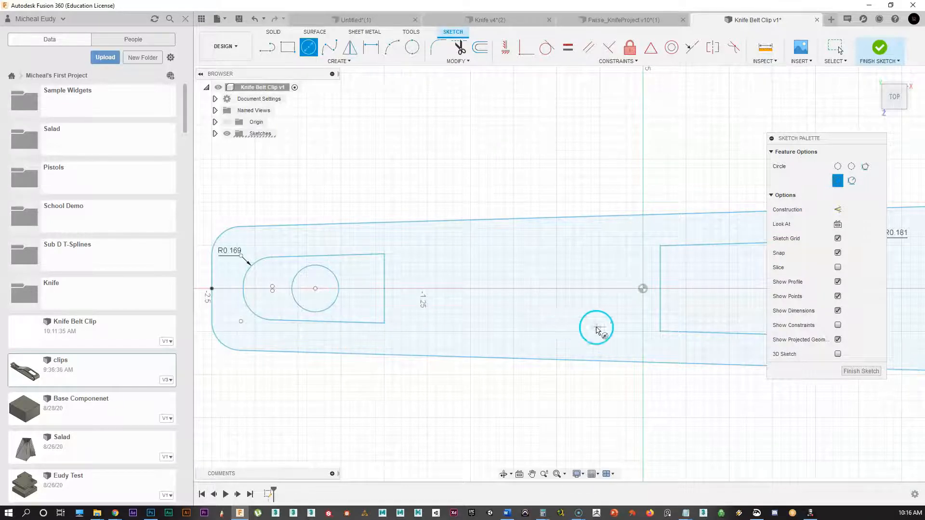
Draw a 0.272 in diameter circle on the centre axis inside the right inner shape and end the Circle command.
{"action": "middle_click_drag", "start_coordinate": [596, 326], "coordinate": [291, 324]}
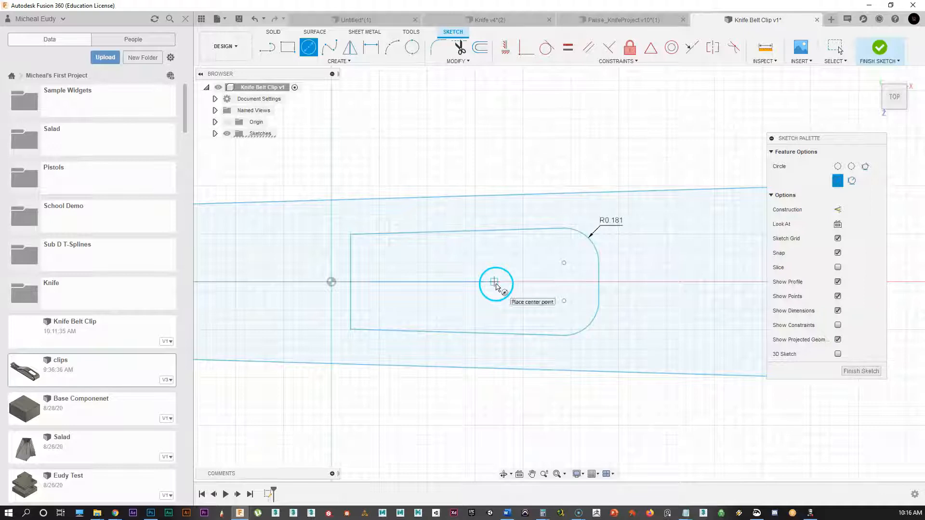
{"action": "left_click", "coordinate": [484, 282]}
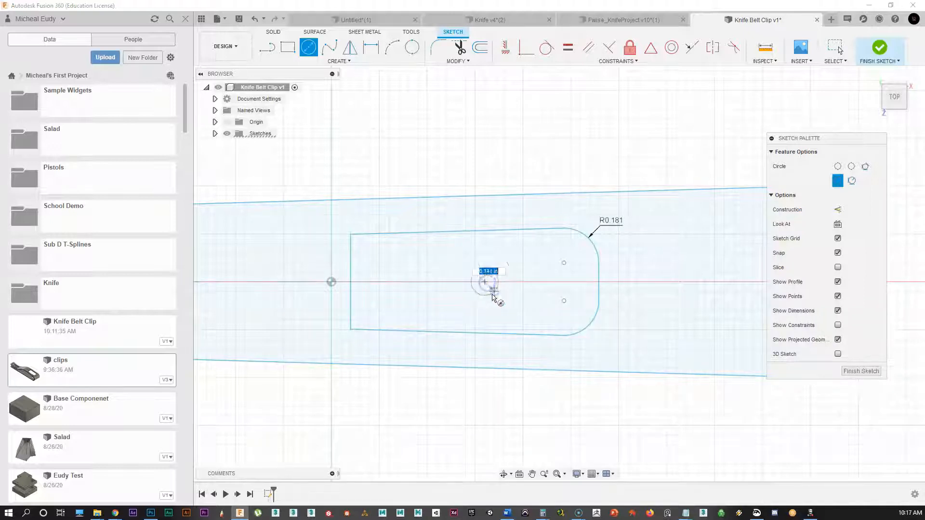
{"action": "type", "text": ".272"}
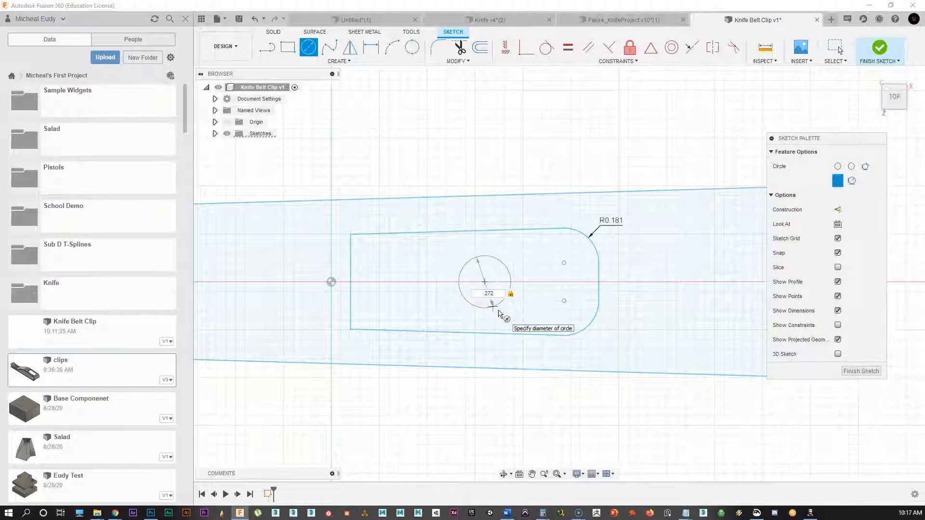
{"action": "key", "text": "Return"}
{"action": "scroll", "coordinate": [396, 308], "scroll_direction": "down", "scroll_amount": 3}
{"action": "middle_click_drag", "start_coordinate": [397, 308], "coordinate": [520, 266]}
{"action": "scroll", "coordinate": [412, 292], "scroll_direction": "down", "scroll_amount": 2}
{"action": "middle_click_drag", "start_coordinate": [456, 319], "coordinate": [506, 323]}
{"action": "scroll", "coordinate": [541, 352], "scroll_direction": "down", "scroll_amount": 1}
{"action": "middle_click_drag", "start_coordinate": [541, 351], "coordinate": [536, 338]}
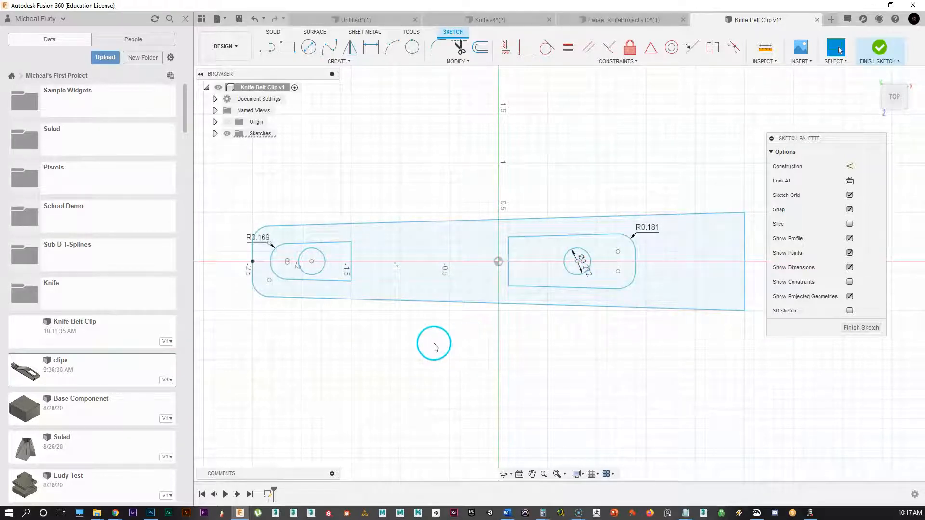
Finish the sketch and switch to the isometric home view.
{"action": "left_click", "coordinate": [855, 329]}
{"action": "left_click", "coordinate": [878, 83]}
{"action": "scroll", "coordinate": [451, 316], "scroll_direction": "down", "scroll_amount": 2}
{"action": "middle_click_drag", "start_coordinate": [407, 317], "coordinate": [398, 287]}
{"action": "scroll", "coordinate": [417, 324], "scroll_direction": "down", "scroll_amount": 1}
{"action": "mouse_move", "coordinate": [418, 324]}
{"action": "middle_mouse_down"}
{"action": "mouse_move", "coordinate": [419, 356]}
{"action": "mouse_move", "coordinate": [433, 353]}
{"action": "middle_mouse_up"}
{"action": "scroll", "coordinate": [419, 357], "scroll_direction": "down", "scroll_amount": 1}
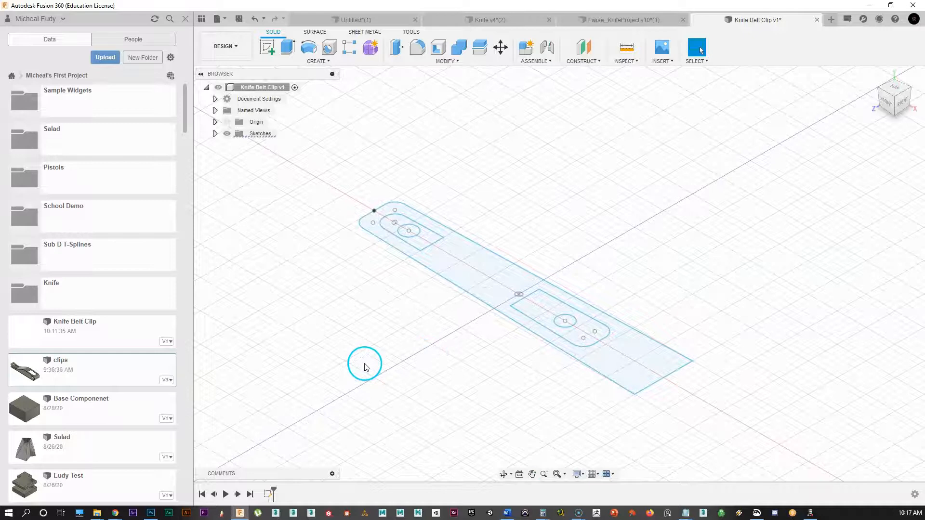
Extrude the two circle profiles upward about 0.882 in as new bodies.
{"action": "left_click", "coordinate": [415, 233]}
{"action": "scroll", "coordinate": [400, 287], "scroll_direction": "up", "scroll_amount": 1}
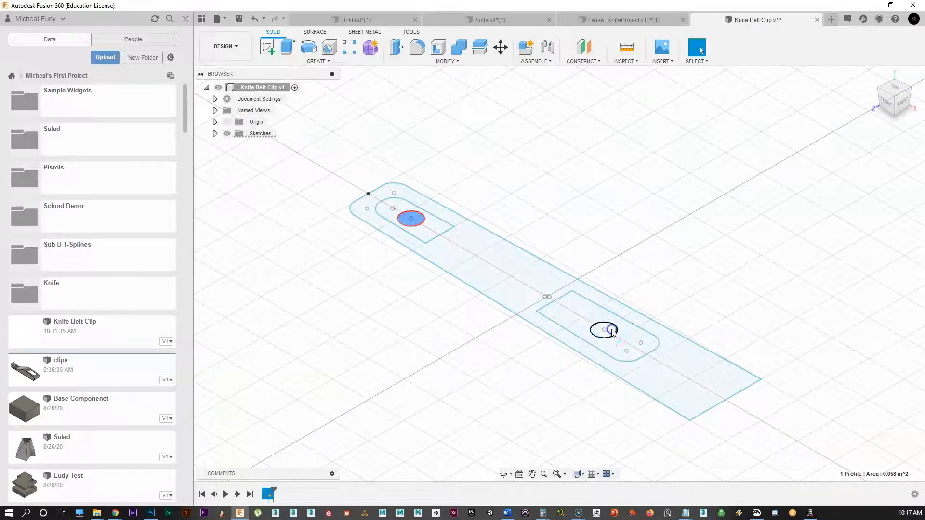
{"action": "right_click", "coordinate": [394, 331]}
{"action": "left_click", "coordinate": [421, 314]}
{"action": "left_click_drag", "start_coordinate": [453, 114], "coordinate": [755, 117]}
{"action": "left_click_drag", "start_coordinate": [602, 320], "coordinate": [606, 248]}
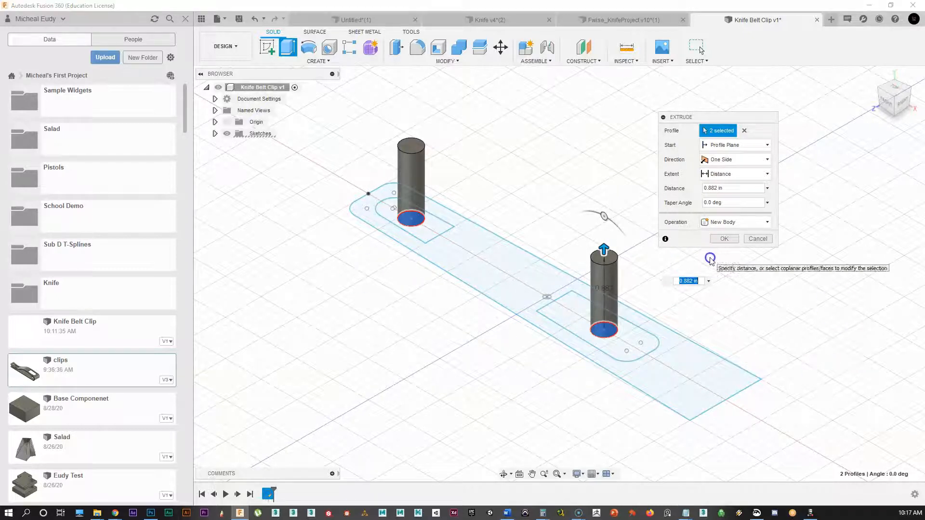
{"action": "left_click", "coordinate": [720, 240]}
Hide the two cylinder bodies, Body1 and Body2, and show Sketch1 again.
{"action": "left_click", "coordinate": [388, 184]}
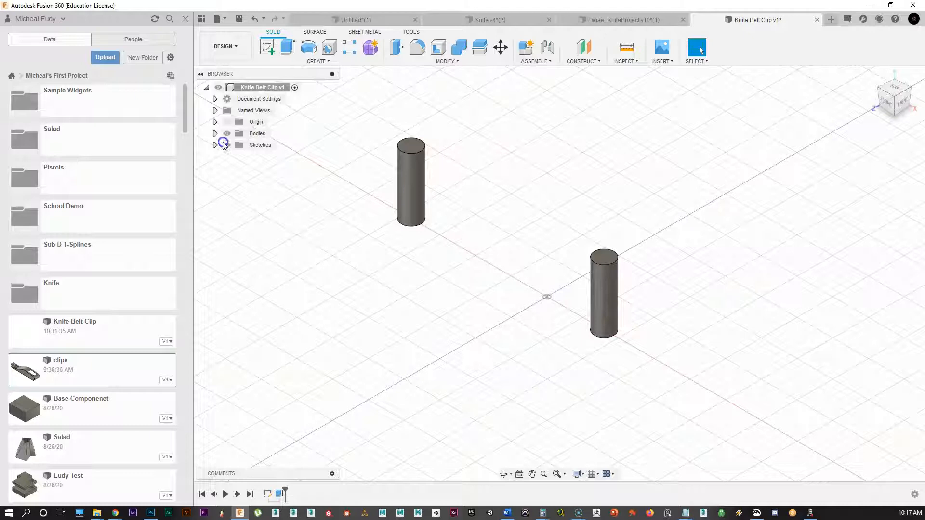
{"action": "left_click", "coordinate": [215, 133]}
{"action": "left_click", "coordinate": [237, 145]}
{"action": "left_click", "coordinate": [231, 156]}
{"action": "left_click", "coordinate": [211, 175]}
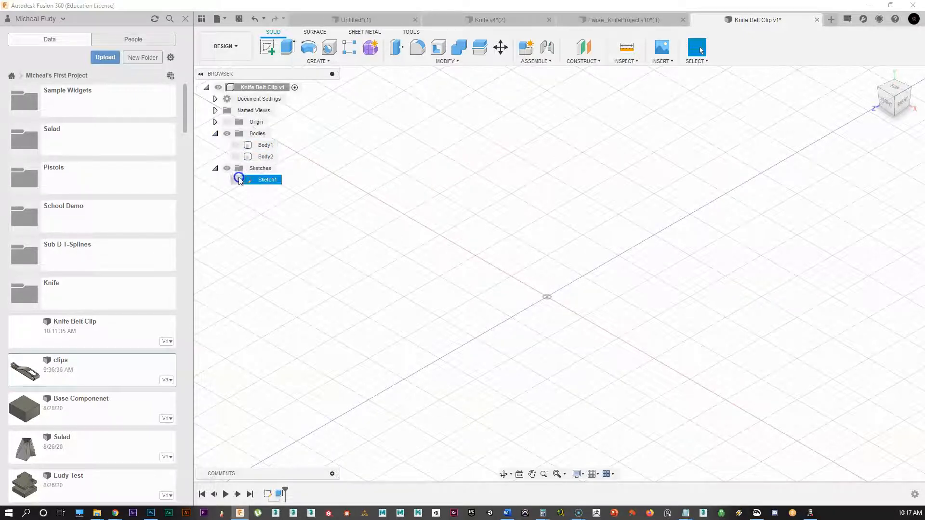
{"action": "left_click", "coordinate": [236, 179]}
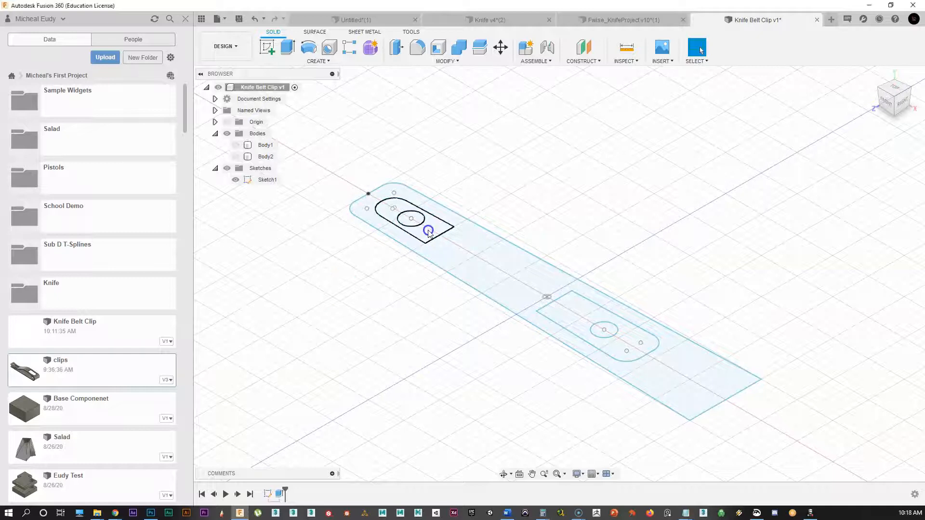
Extrude the two inner cutout shapes, including their circle areas, upward as two new solid bodies.
{"action": "left_click", "coordinate": [429, 233]}
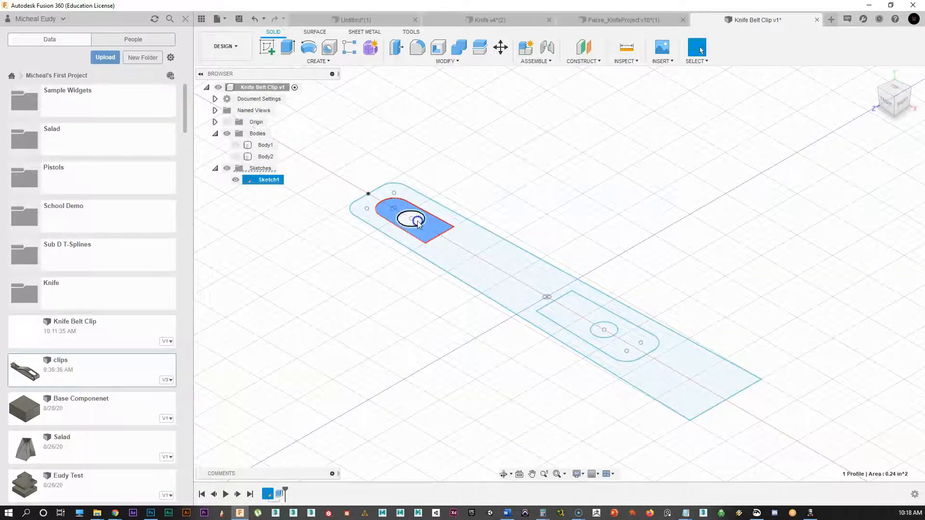
{"action": "left_click", "coordinate": [596, 330], "text": "shift"}
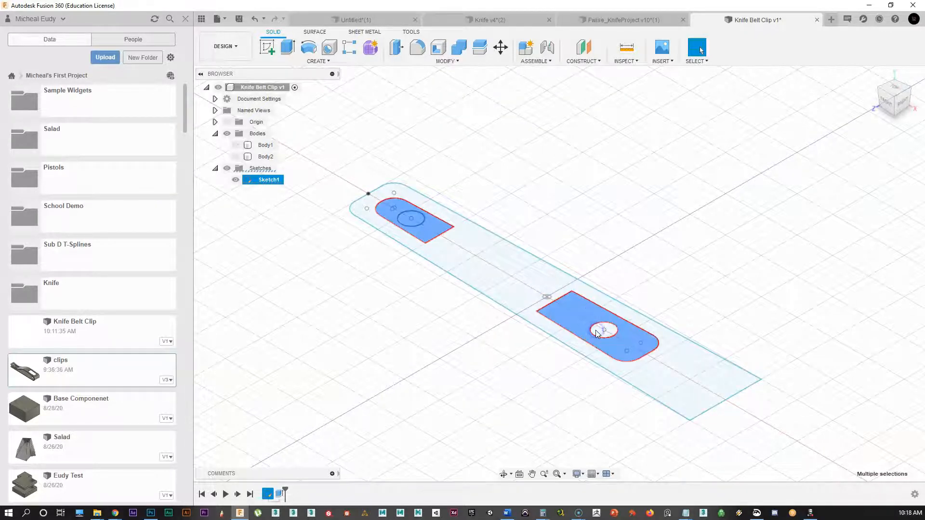
{"action": "scroll", "coordinate": [601, 334], "scroll_direction": "up", "scroll_amount": 3}
{"action": "left_click", "coordinate": [599, 328], "text": "shift"}
{"action": "scroll", "coordinate": [518, 308], "scroll_direction": "down", "scroll_amount": 2}
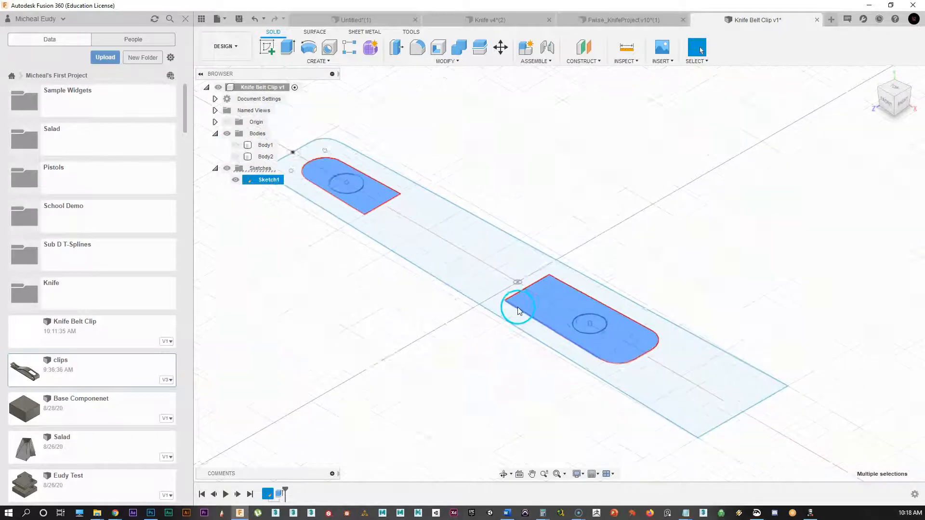
{"action": "right_click", "coordinate": [553, 299]}
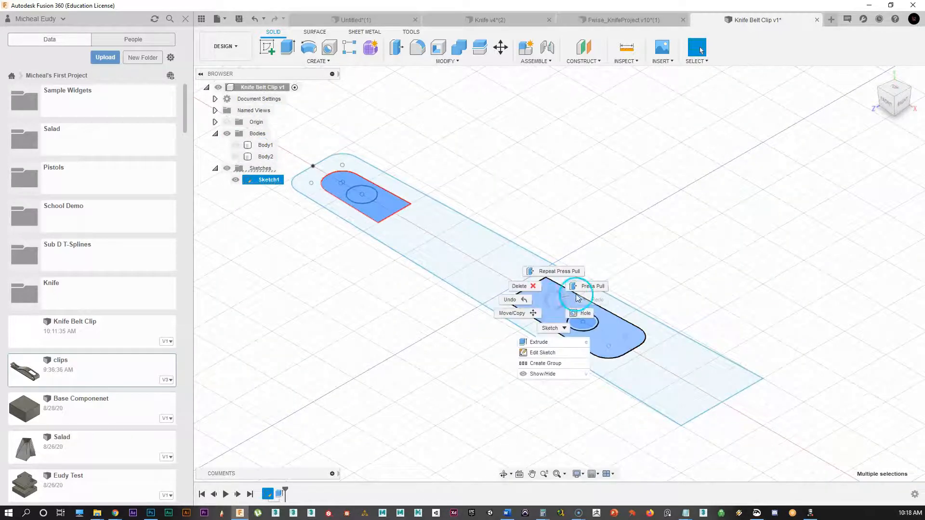
{"action": "left_click", "coordinate": [580, 295]}
{"action": "left_click_drag", "start_coordinate": [582, 307], "coordinate": [563, 181]}
{"action": "left_click", "coordinate": [722, 238]}
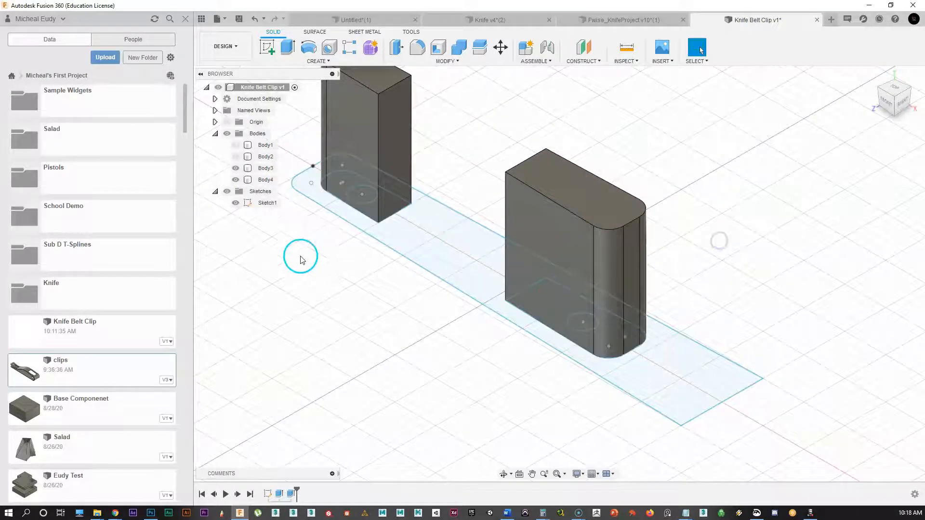
Hide the two extruded cutout bodies, Body3 and Body4, leaving only the sketch displayed.
{"action": "left_click", "coordinate": [236, 179]}
{"action": "left_click", "coordinate": [236, 168]}
{"action": "middle_click_drag", "start_coordinate": [360, 301], "coordinate": [361, 261]}
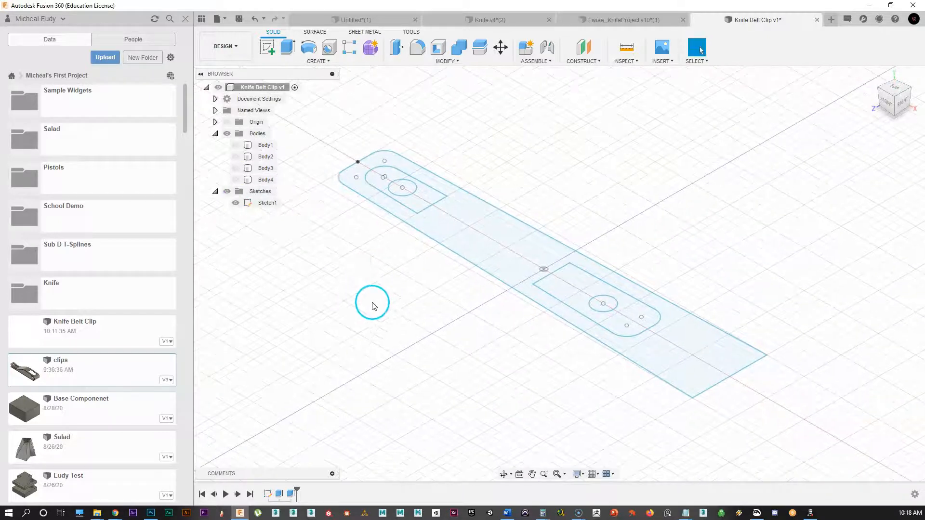
{"action": "scroll", "coordinate": [383, 314], "scroll_direction": "down", "scroll_amount": 3}
{"action": "mouse_move", "coordinate": [383, 316]}
{"action": "middle_mouse_down"}
{"action": "mouse_move", "coordinate": [413, 315]}
{"action": "mouse_move", "coordinate": [398, 313]}
{"action": "middle_mouse_up"}
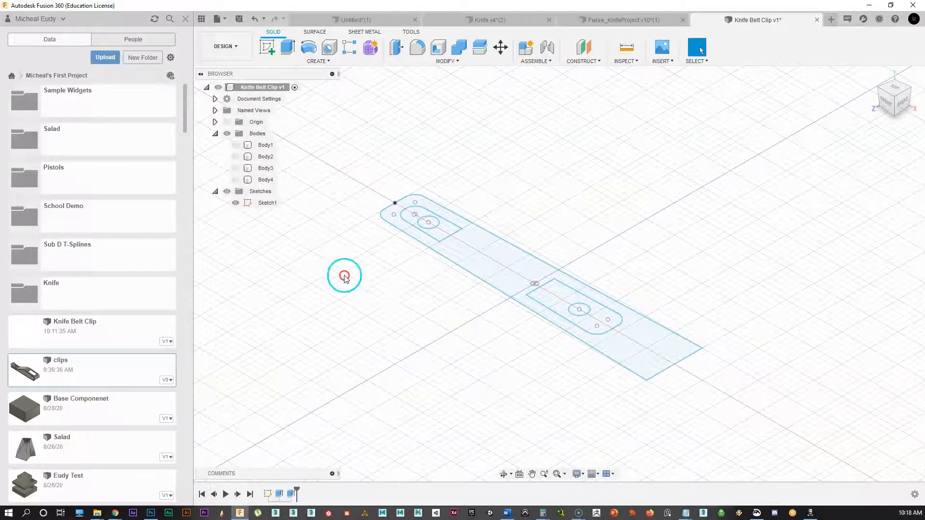
Extrude all five sketch profiles of the clip outline upward about 2.359 in as a new body.
{"action": "left_click_drag", "start_coordinate": [346, 155], "coordinate": [768, 435]}
{"action": "right_click", "coordinate": [480, 248]}
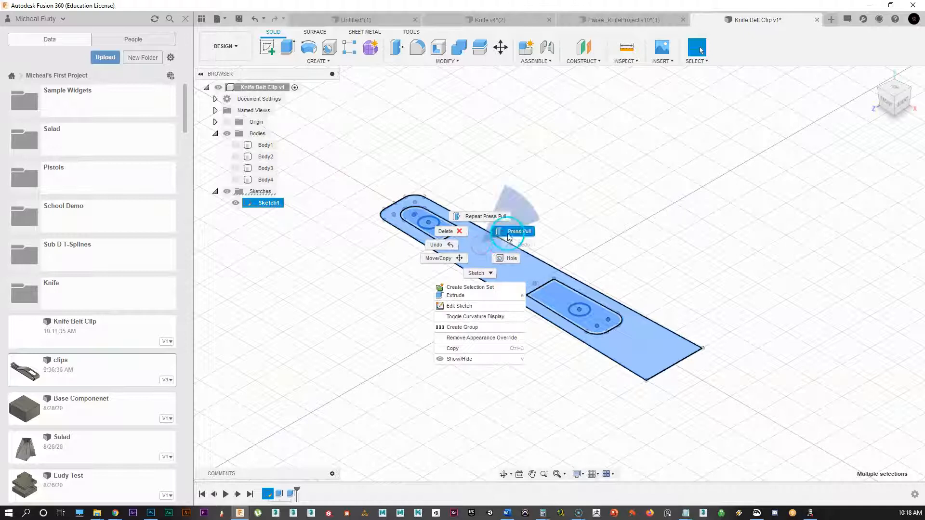
{"action": "left_click", "coordinate": [506, 232]}
{"action": "left_click_drag", "start_coordinate": [534, 274], "coordinate": [533, 123]}
{"action": "middle_click_drag", "start_coordinate": [499, 193], "coordinate": [504, 273]}
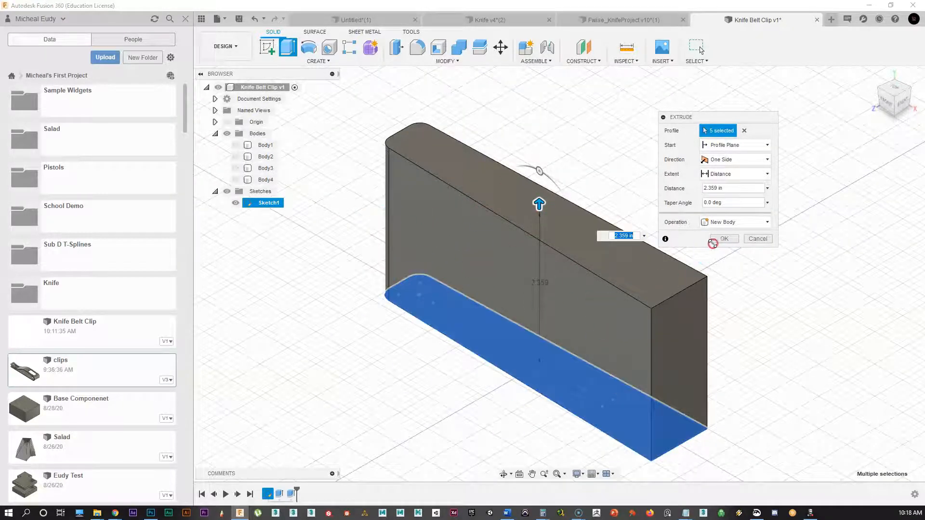
{"action": "left_click", "coordinate": [722, 238]}
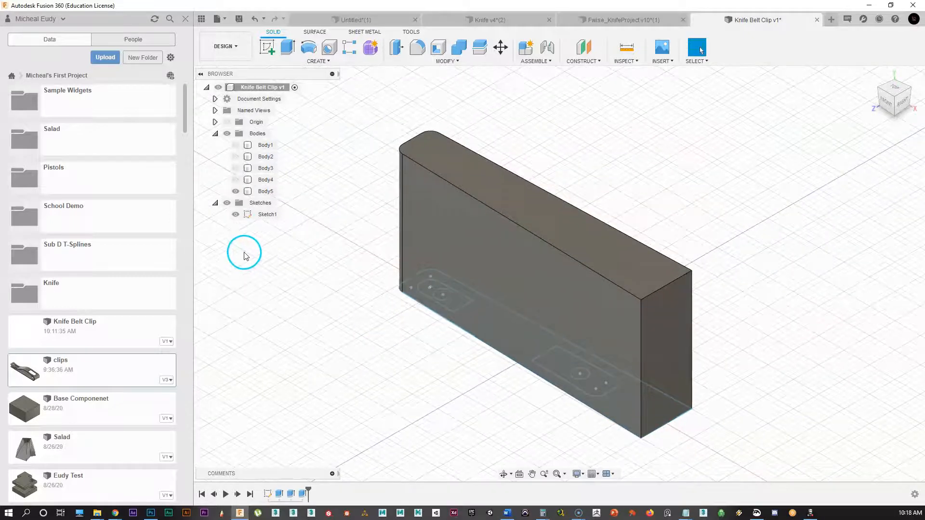
Hide Sketch1 and the full-outline body, Body5.
{"action": "left_click", "coordinate": [235, 214]}
{"action": "mouse_move", "coordinate": [402, 355]}
{"action": "middle_mouse_down"}
{"action": "mouse_move", "coordinate": [407, 326]}
{"action": "mouse_move", "coordinate": [409, 341]}
{"action": "middle_mouse_up"}
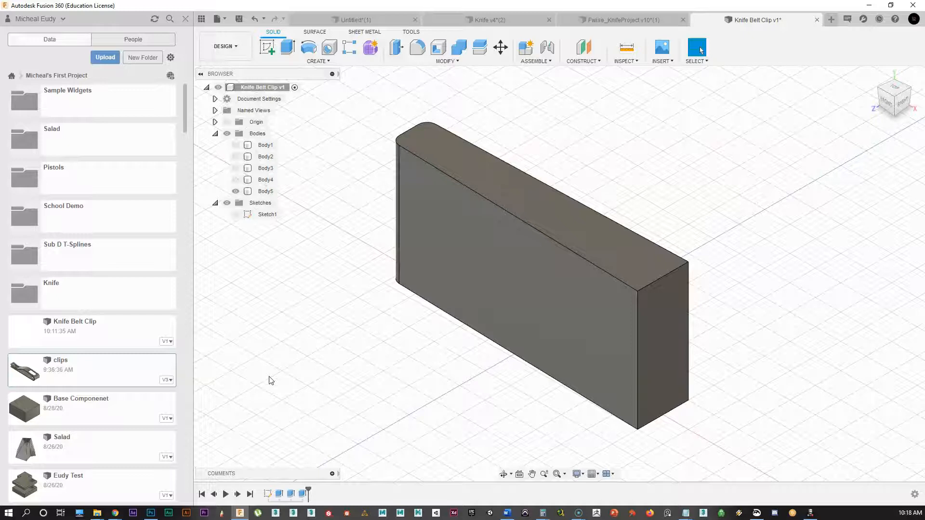
{"action": "left_click", "coordinate": [235, 192]}
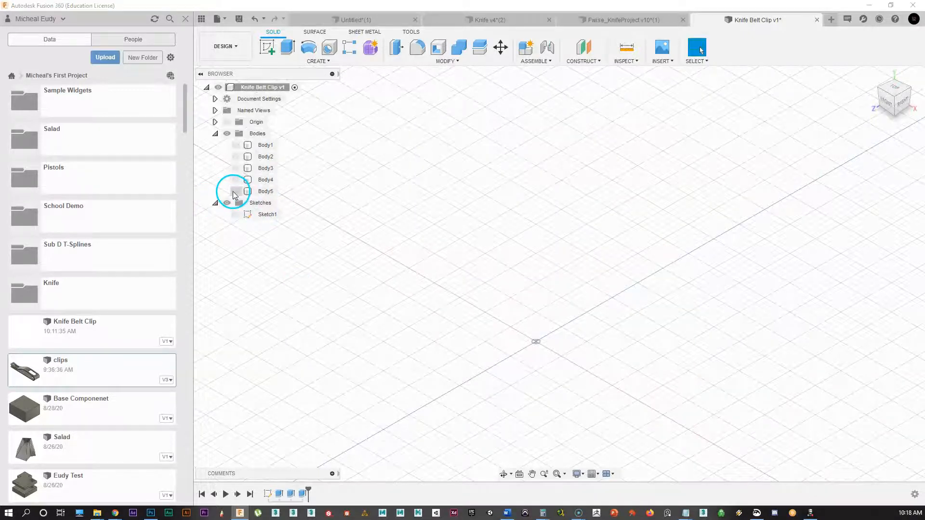
Start a new sketch on the front plane and show the full-outline body, Body5, as a reference.
{"action": "left_click", "coordinate": [267, 47]}
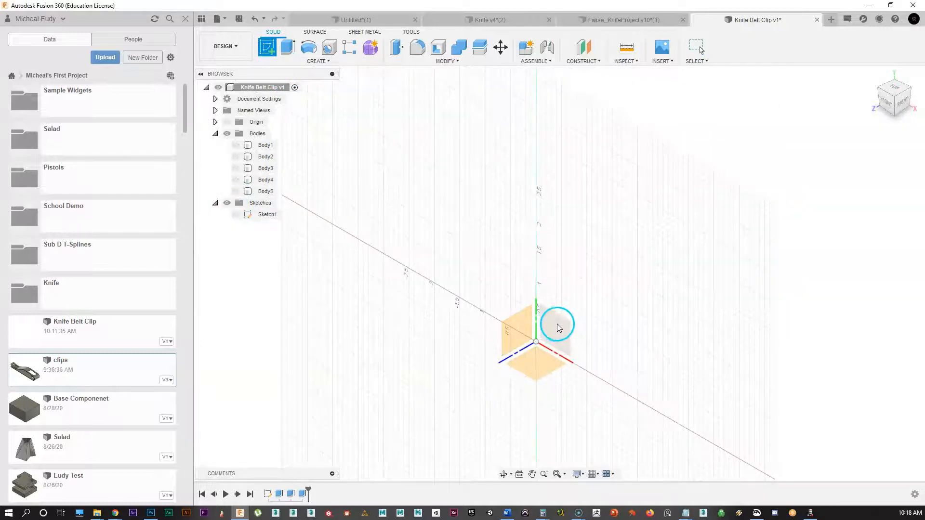
{"action": "left_click", "coordinate": [564, 331]}
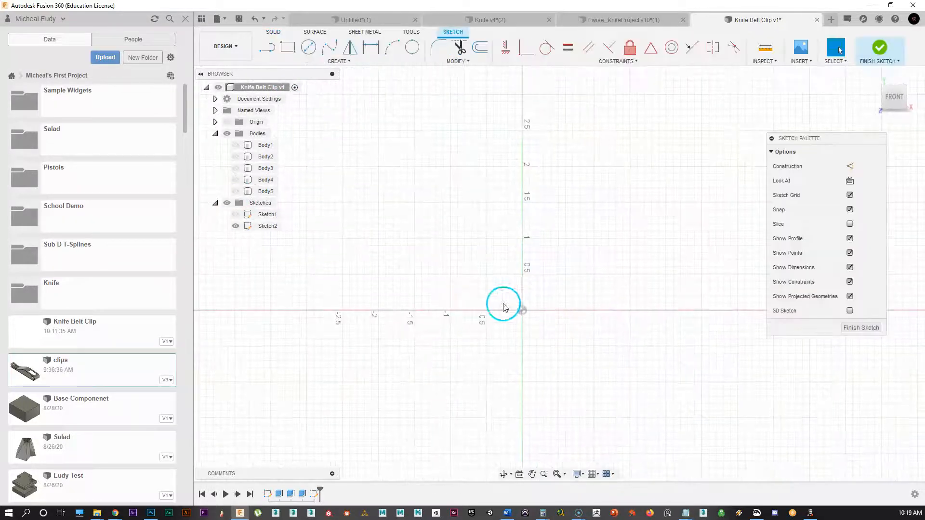
{"action": "left_click", "coordinate": [239, 191]}
{"action": "mouse_move", "coordinate": [510, 239]}
{"action": "middle_mouse_down"}
{"action": "mouse_move", "coordinate": [485, 268]}
{"action": "mouse_move", "coordinate": [488, 287]}
{"action": "middle_mouse_up"}
{"action": "scroll", "coordinate": [488, 287], "scroll_direction": "up", "scroll_amount": 2}
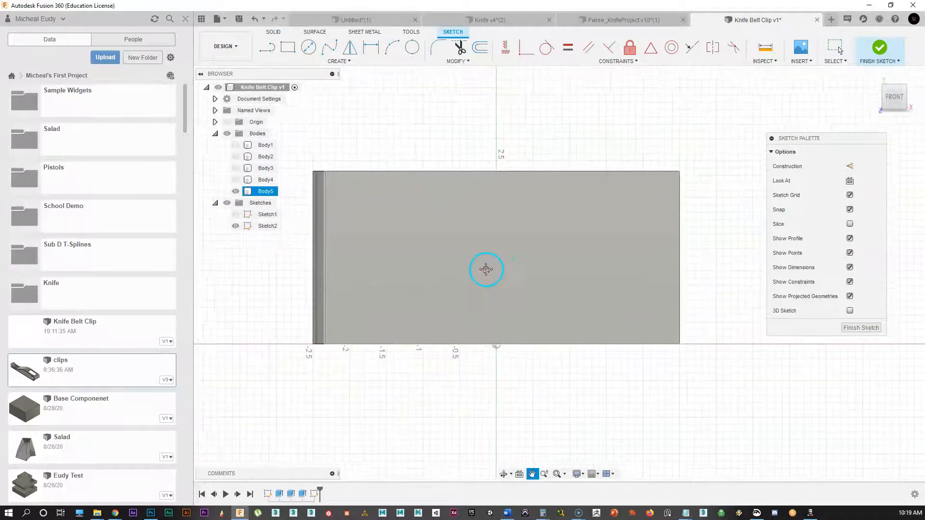
{"action": "left_click", "coordinate": [432, 119]}
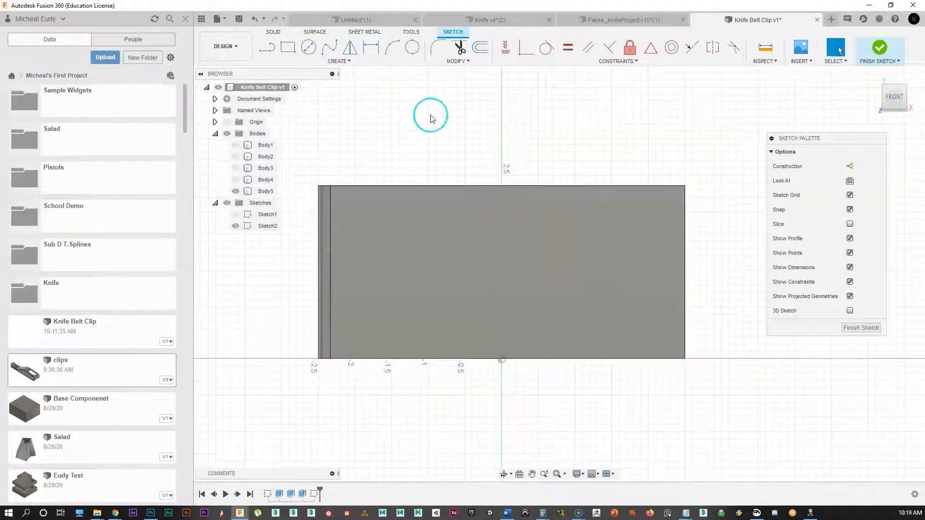
Sketch a horizontal line just above the body's lower edge, starting beyond its narrow end and stopping short of its opposite end.
{"action": "left_click", "coordinate": [273, 61]}
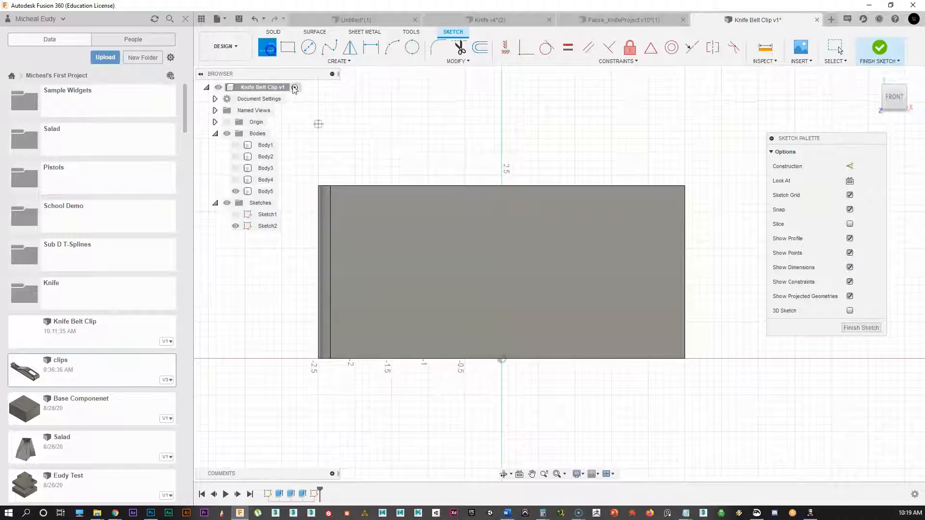
{"action": "left_click", "coordinate": [296, 344]}
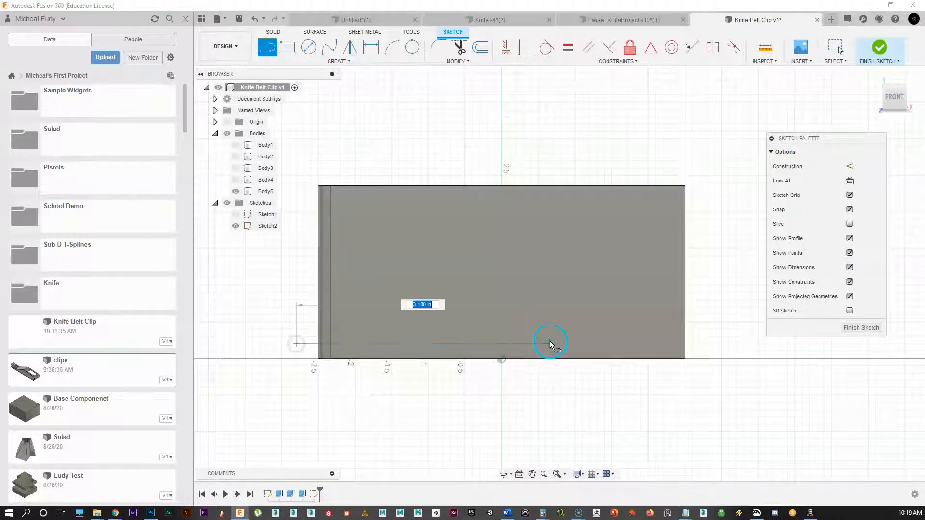
{"action": "left_click", "coordinate": [619, 344]}
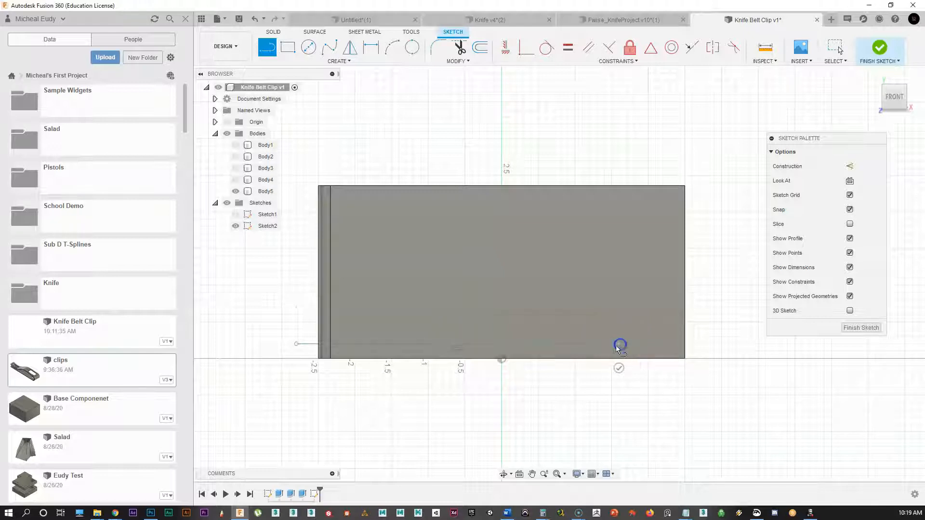
{"action": "right_click", "coordinate": [623, 407]}
{"action": "left_click", "coordinate": [652, 406]}
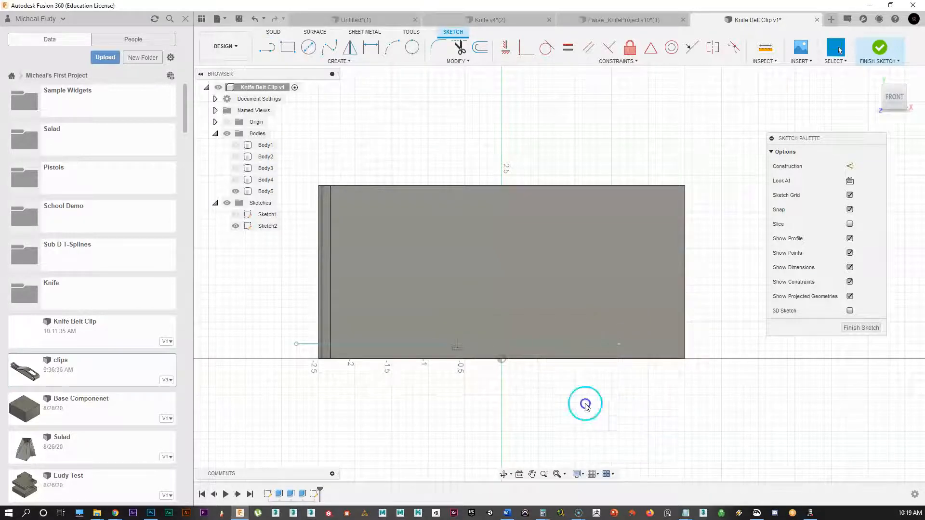
Draw a two-point circle about 0.7 in in diameter straight up from the line's inner endpoint.
{"action": "scroll", "coordinate": [565, 383], "scroll_direction": "up", "scroll_amount": 2}
{"action": "middle_click_drag", "start_coordinate": [632, 349], "coordinate": [612, 396]}
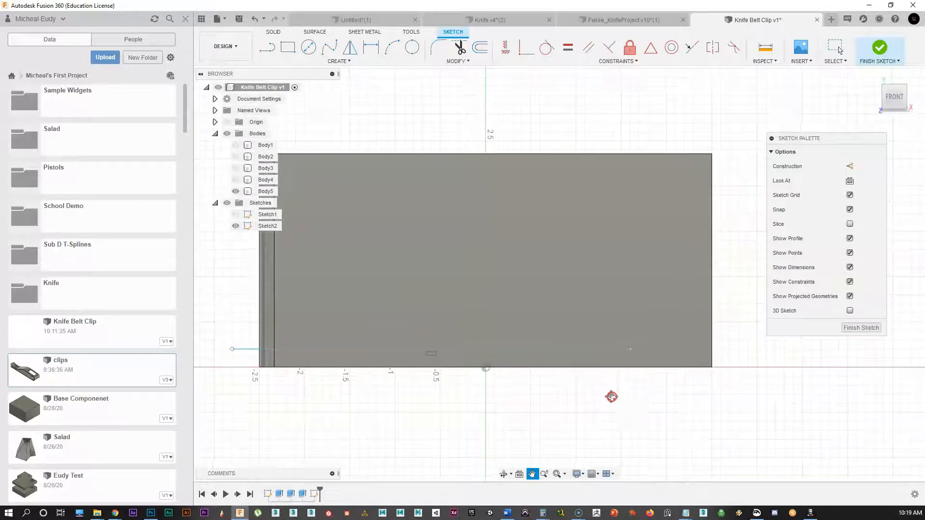
{"action": "left_click", "coordinate": [412, 46]}
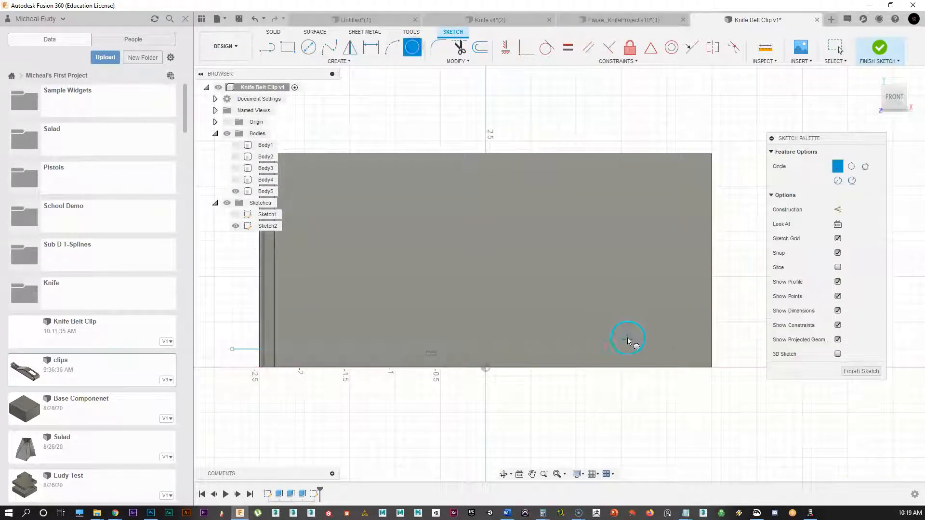
{"action": "left_click", "coordinate": [631, 349]}
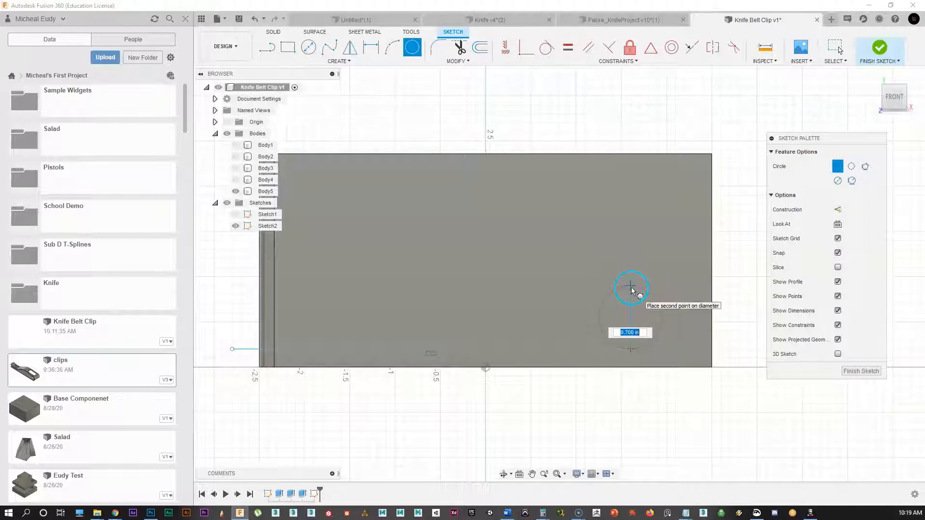
{"action": "left_click", "coordinate": [631, 288]}
{"action": "right_click", "coordinate": [633, 323]}
{"action": "left_click", "coordinate": [671, 324]}
Draw a wavy fit-point spline from the circle's highest point across the body to beyond its narrow end.
{"action": "middle_click_drag", "start_coordinate": [454, 368], "coordinate": [492, 369]}
{"action": "left_click", "coordinate": [329, 46]}
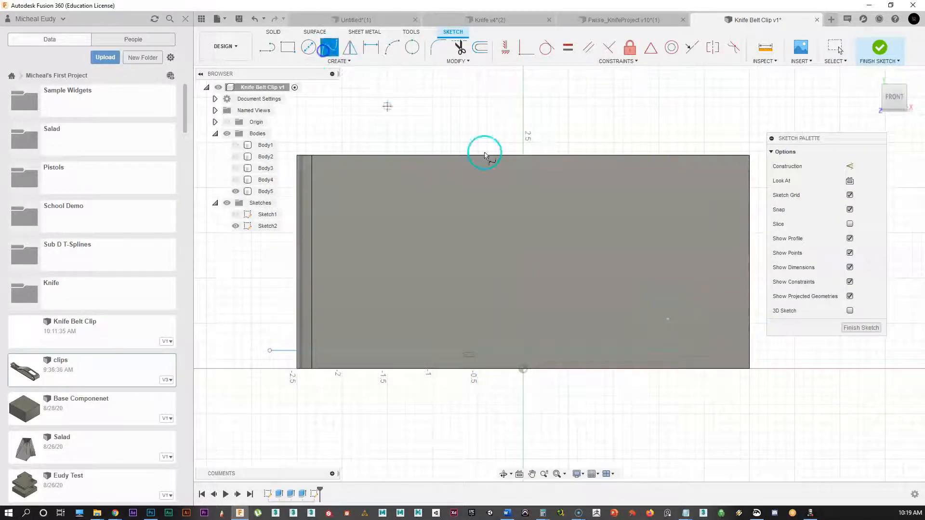
{"action": "scroll", "coordinate": [579, 158], "scroll_direction": "up", "scroll_amount": 2}
{"action": "scroll", "coordinate": [611, 279], "scroll_direction": "up", "scroll_amount": 1}
{"action": "mouse_move", "coordinate": [607, 278]}
{"action": "middle_mouse_down"}
{"action": "mouse_move", "coordinate": [539, 250]}
{"action": "mouse_move", "coordinate": [591, 245]}
{"action": "mouse_move", "coordinate": [572, 252]}
{"action": "mouse_move", "coordinate": [581, 249]}
{"action": "middle_mouse_up"}
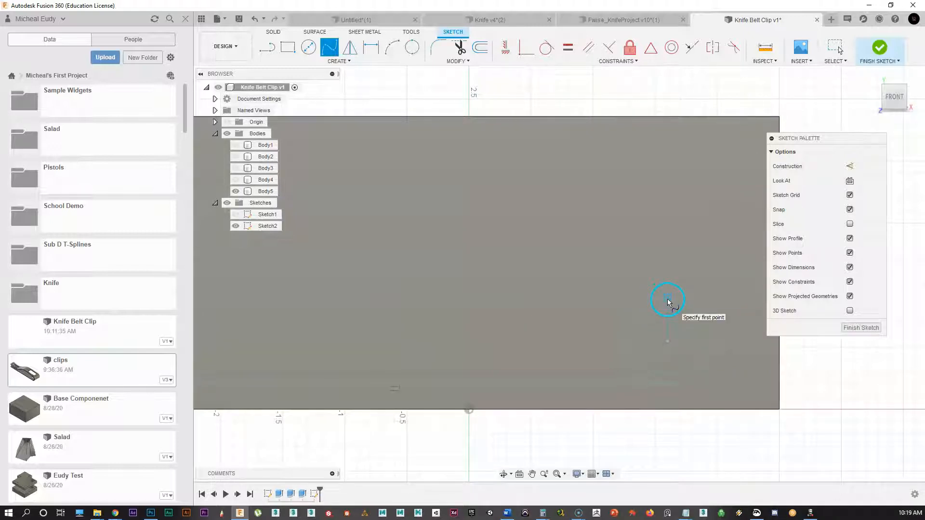
{"action": "middle_click_drag", "start_coordinate": [587, 314], "coordinate": [606, 276]}
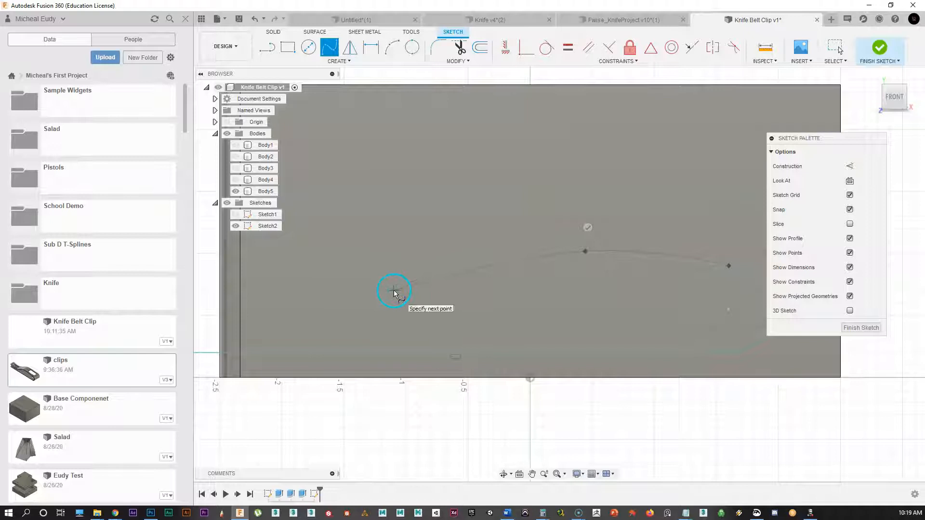
{"action": "middle_click_drag", "start_coordinate": [394, 293], "coordinate": [537, 308]}
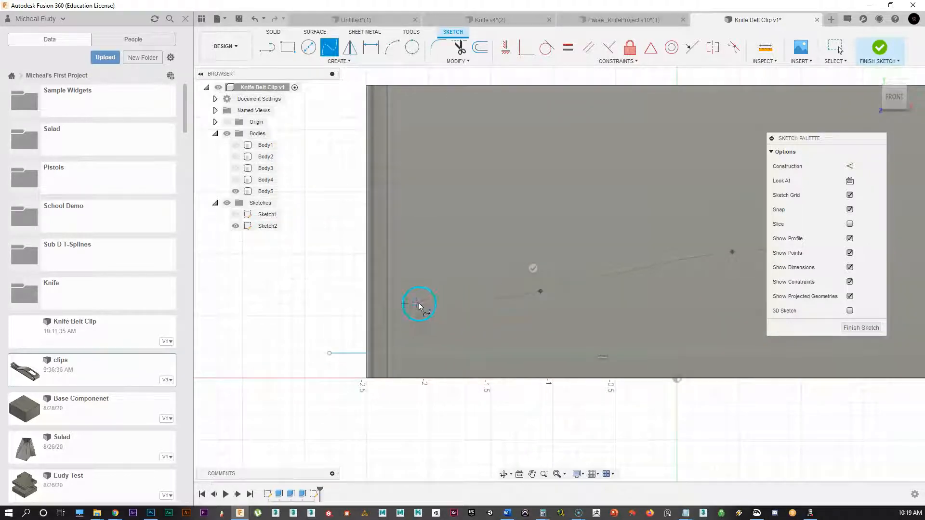
{"action": "right_click", "coordinate": [330, 283]}
{"action": "left_click", "coordinate": [355, 269]}
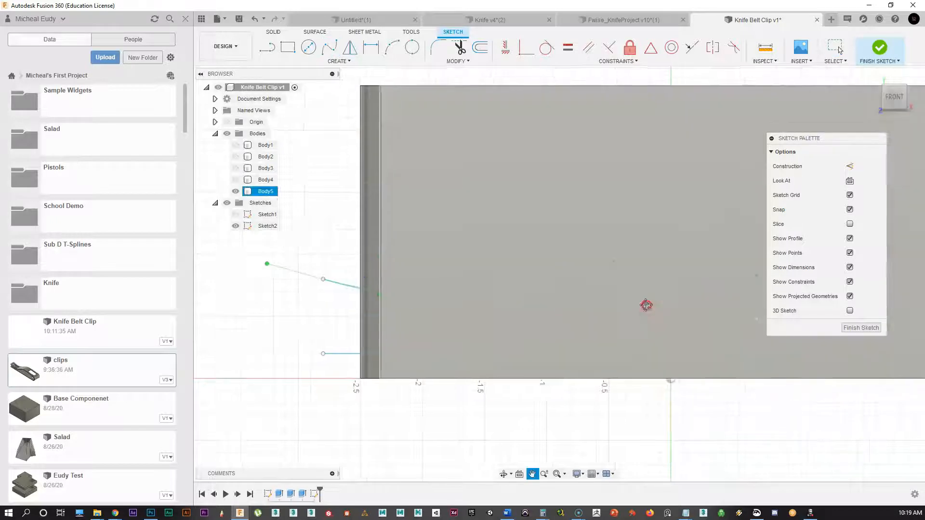
Hide Body5 so that only the side-profile sketch around the circle is displayed.
{"action": "middle_click_drag", "start_coordinate": [645, 305], "coordinate": [392, 315]}
{"action": "scroll", "coordinate": [419, 319], "scroll_direction": "up", "scroll_amount": 1}
{"action": "middle_click", "coordinate": [440, 324]}
{"action": "scroll", "coordinate": [613, 303], "scroll_direction": "up", "scroll_amount": 2}
{"action": "scroll", "coordinate": [648, 293], "scroll_direction": "up", "scroll_amount": 2}
{"action": "left_click", "coordinate": [235, 191]}
{"action": "middle_click_drag", "start_coordinate": [630, 280], "coordinate": [528, 279]}
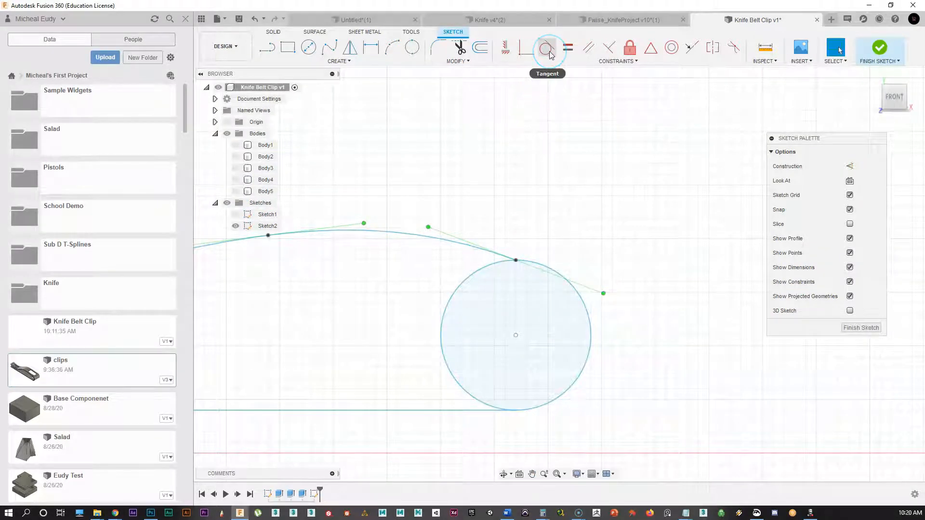
{"action": "left_click", "coordinate": [732, 48]}
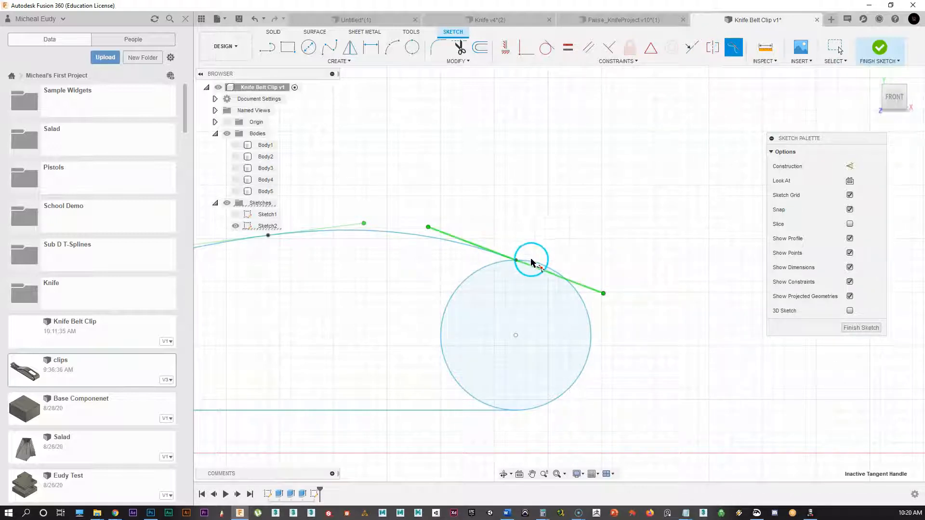
{"action": "scroll", "coordinate": [474, 288], "scroll_direction": "up", "scroll_amount": 2}
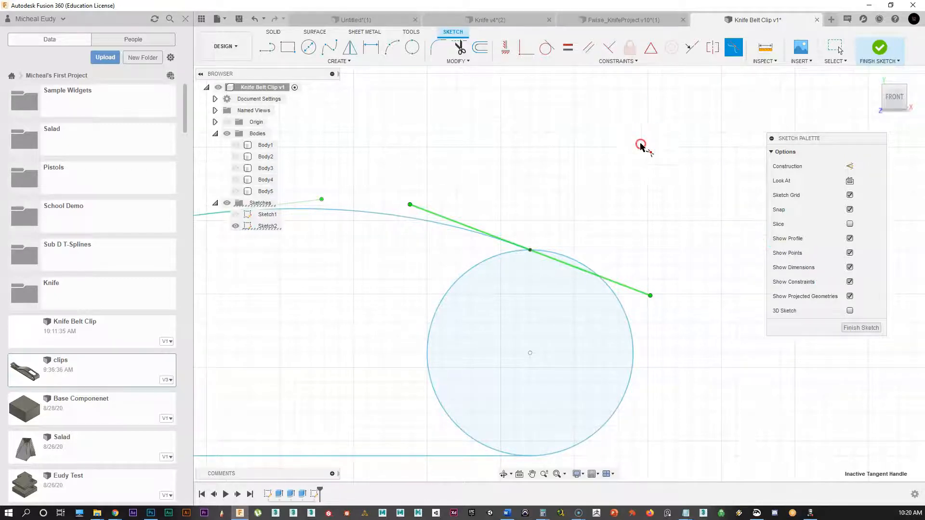
{"action": "right_click", "coordinate": [646, 125]}
{"action": "left_click", "coordinate": [673, 132]}
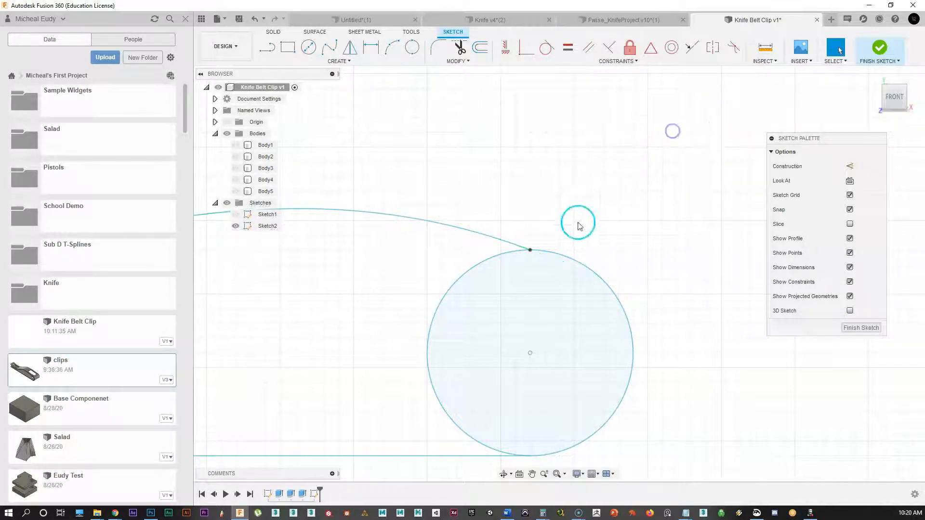
Try to apply a curvature constraint between the circle and the spline where they meet.
{"action": "left_click", "coordinate": [568, 259]}
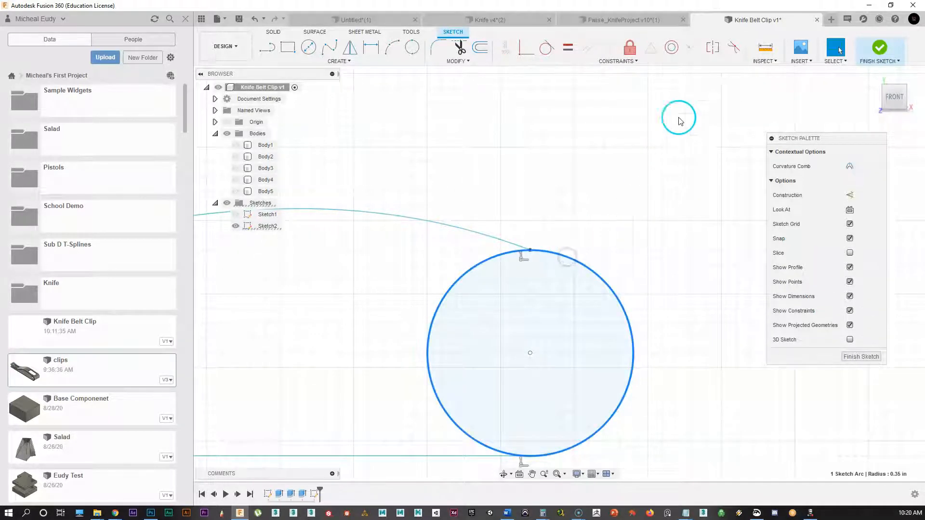
{"action": "left_click", "coordinate": [733, 48]}
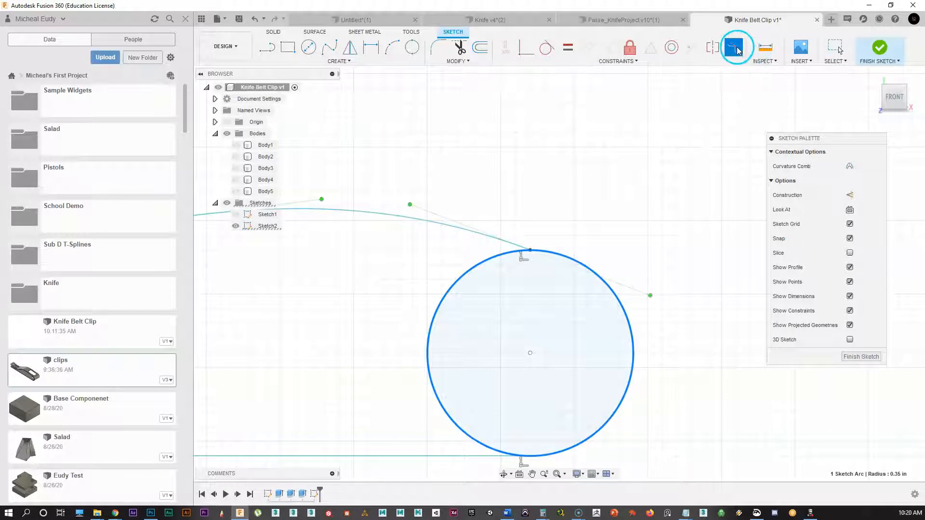
{"action": "left_click", "coordinate": [481, 235]}
{"action": "scroll", "coordinate": [561, 260], "scroll_direction": "down", "scroll_amount": 1}
{"action": "mouse_move", "coordinate": [404, 301]}
{"action": "middle_mouse_down"}
{"action": "mouse_move", "coordinate": [560, 260]}
{"action": "mouse_move", "coordinate": [537, 265]}
{"action": "middle_mouse_up"}
{"action": "middle_click_drag", "start_coordinate": [330, 273], "coordinate": [424, 255]}
{"action": "scroll", "coordinate": [425, 256], "scroll_direction": "down", "scroll_amount": 1}
{"action": "scroll", "coordinate": [429, 265], "scroll_direction": "down", "scroll_amount": 1}
{"action": "scroll", "coordinate": [544, 289], "scroll_direction": "down", "scroll_amount": 1}
{"action": "mouse_move", "coordinate": [544, 289]}
{"action": "middle_mouse_down"}
{"action": "mouse_move", "coordinate": [617, 276]}
{"action": "mouse_move", "coordinate": [437, 309]}
{"action": "middle_mouse_up"}
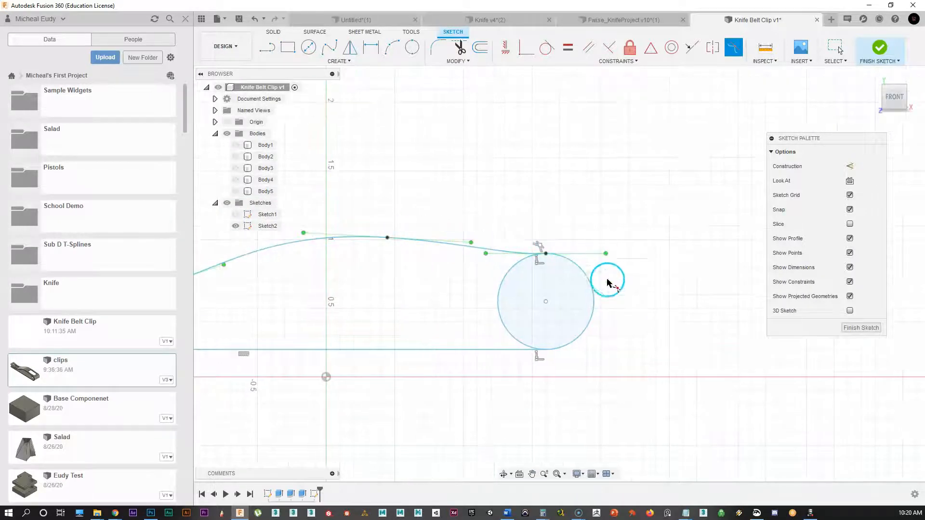
Undo the curvature constraint between the circle and the spline.
{"action": "left_click", "coordinate": [263, 19]}
{"action": "left_click", "coordinate": [263, 34]}
{"action": "left_click", "coordinate": [263, 18]}
{"action": "left_click", "coordinate": [265, 33]}
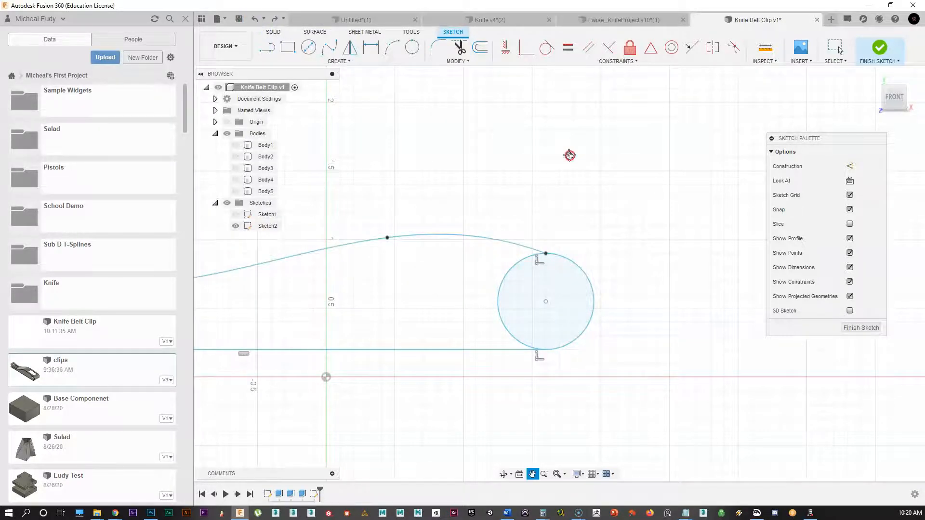
Apply a tangent constraint between the spline and the circle at their shared point.
{"action": "middle_click_drag", "start_coordinate": [569, 155], "coordinate": [483, 189]}
{"action": "scroll", "coordinate": [483, 188], "scroll_direction": "up", "scroll_amount": 1}
{"action": "left_click", "coordinate": [547, 48]}
{"action": "scroll", "coordinate": [580, 196], "scroll_direction": "up", "scroll_amount": 2}
{"action": "left_click", "coordinate": [394, 266]}
{"action": "left_click", "coordinate": [496, 298]}
Examine the spline's flow along its whole length and its transition into the circle.
{"action": "middle_click_drag", "start_coordinate": [293, 331], "coordinate": [619, 253]}
{"action": "scroll", "coordinate": [509, 254], "scroll_direction": "down", "scroll_amount": 1}
{"action": "scroll", "coordinate": [438, 285], "scroll_direction": "down", "scroll_amount": 2}
{"action": "middle_click_drag", "start_coordinate": [428, 304], "coordinate": [525, 295]}
{"action": "scroll", "coordinate": [483, 302], "scroll_direction": "down", "scroll_amount": 1}
{"action": "scroll", "coordinate": [598, 276], "scroll_direction": "down", "scroll_amount": 1}
{"action": "middle_click_drag", "start_coordinate": [598, 276], "coordinate": [433, 304]}
{"action": "scroll", "coordinate": [499, 302], "scroll_direction": "up", "scroll_amount": 4}
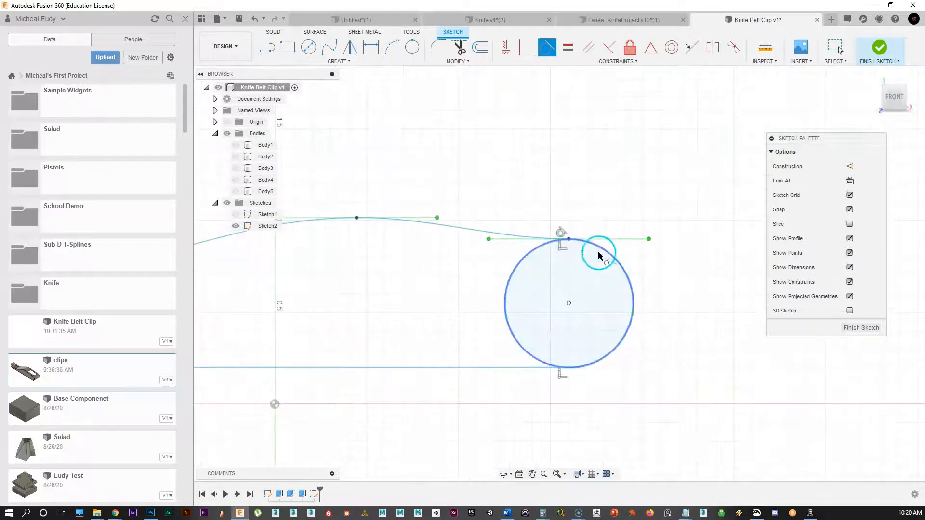
{"action": "scroll", "coordinate": [477, 347], "scroll_direction": "up", "scroll_amount": 2}
{"action": "scroll", "coordinate": [489, 322], "scroll_direction": "up", "scroll_amount": 2}
{"action": "middle_click_drag", "start_coordinate": [444, 312], "coordinate": [368, 301]}
{"action": "scroll", "coordinate": [366, 301], "scroll_direction": "down", "scroll_amount": 2}
{"action": "scroll", "coordinate": [300, 285], "scroll_direction": "down", "scroll_amount": 2}
{"action": "mouse_move", "coordinate": [299, 284]}
{"action": "middle_mouse_down"}
{"action": "mouse_move", "coordinate": [595, 252]}
{"action": "mouse_move", "coordinate": [576, 287]}
{"action": "mouse_move", "coordinate": [506, 262]}
{"action": "middle_mouse_up"}
{"action": "scroll", "coordinate": [580, 266], "scroll_direction": "down", "scroll_amount": 2}
{"action": "scroll", "coordinate": [573, 266], "scroll_direction": "down", "scroll_amount": 1}
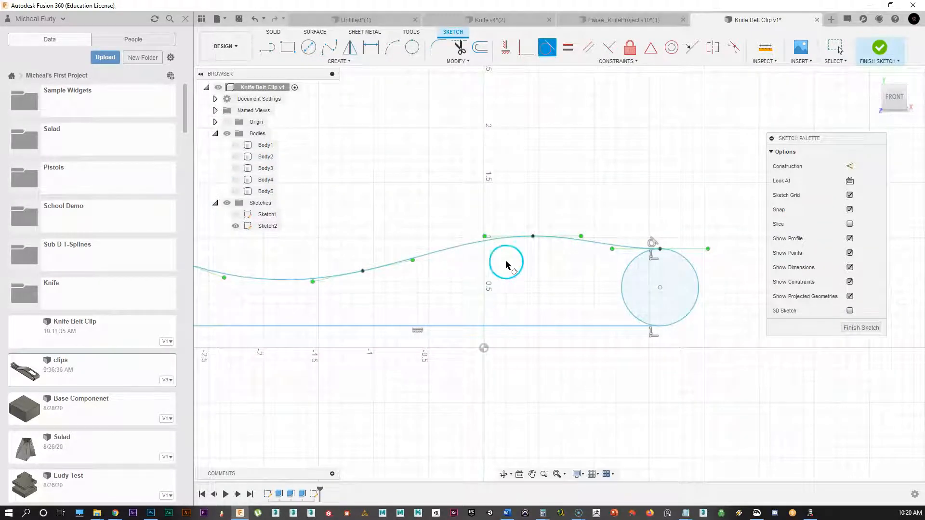
Trim away the inner half of the circle, leaving the rounded end between the spline and the straight line.
{"action": "left_click", "coordinate": [460, 50]}
{"action": "left_click", "coordinate": [624, 278]}
{"action": "scroll", "coordinate": [573, 279], "scroll_direction": "up", "scroll_amount": 3}
{"action": "scroll", "coordinate": [546, 288], "scroll_direction": "up", "scroll_amount": 6}
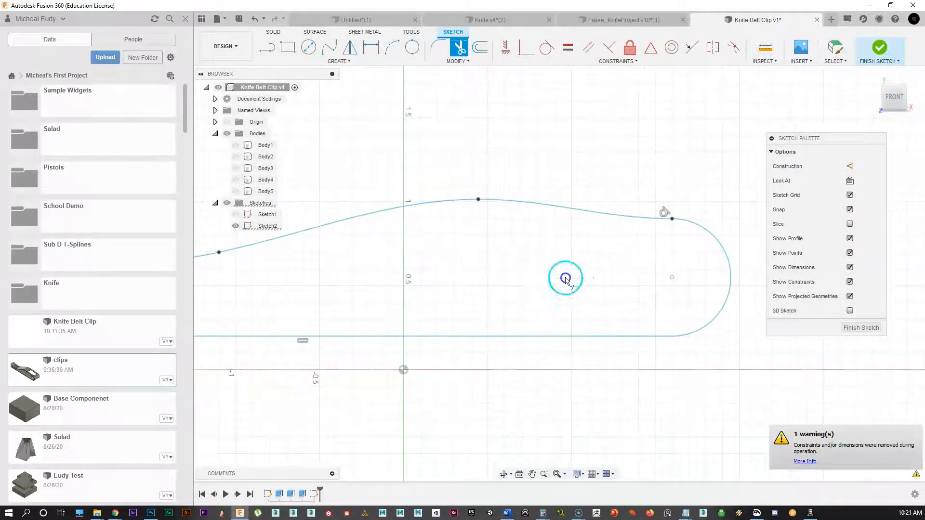
Examine the joint between the spline and the arc up close, along with the rest of the open profile.
{"action": "scroll", "coordinate": [636, 262], "scroll_direction": "up", "scroll_amount": 5}
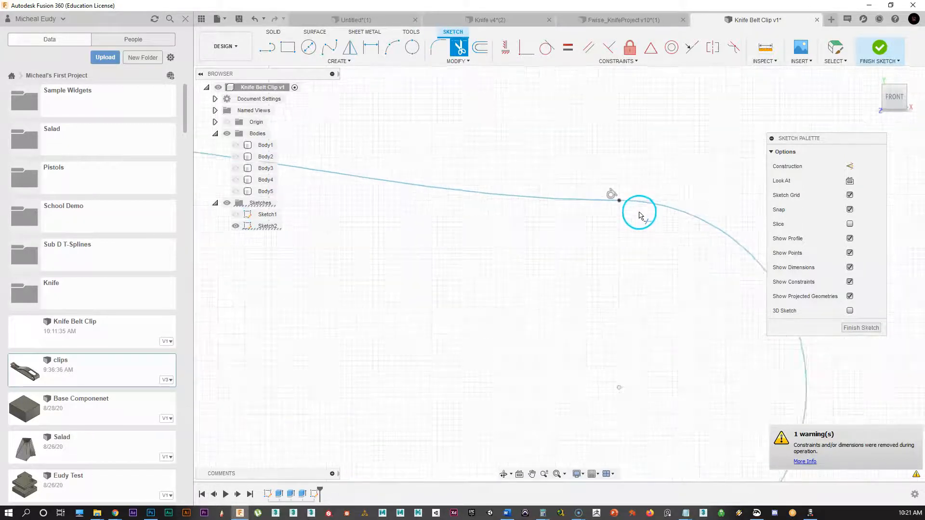
{"action": "scroll", "coordinate": [588, 176], "scroll_direction": "up", "scroll_amount": 4}
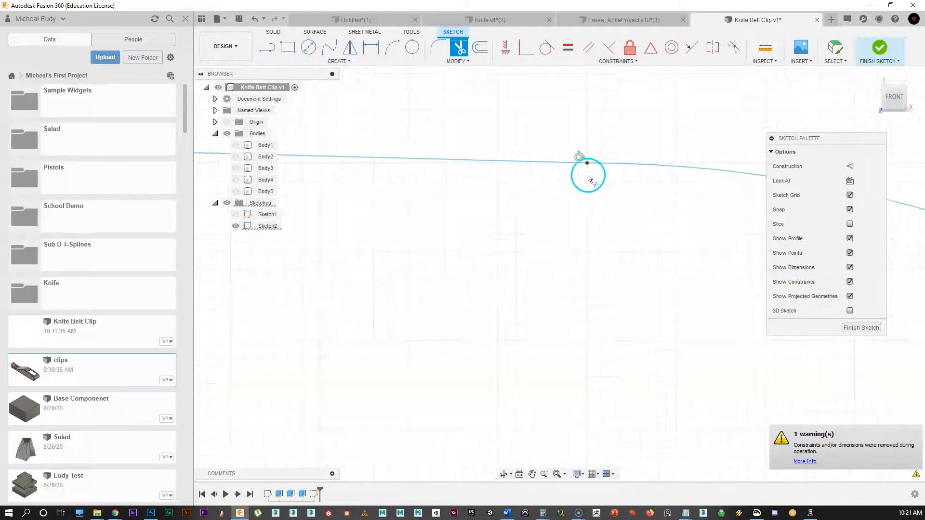
{"action": "scroll", "coordinate": [585, 212], "scroll_direction": "up", "scroll_amount": 3}
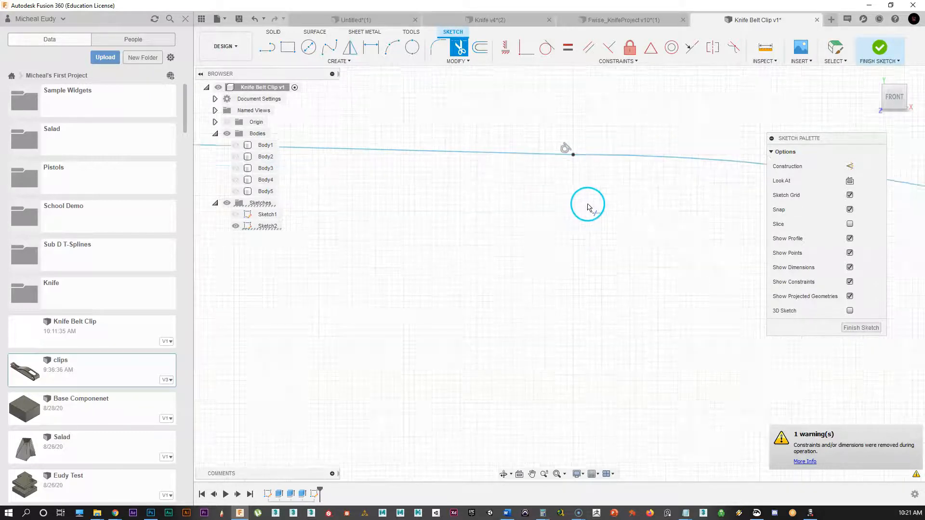
{"action": "scroll", "coordinate": [570, 170], "scroll_direction": "up", "scroll_amount": 2}
{"action": "left_click", "coordinate": [569, 169]}
{"action": "scroll", "coordinate": [580, 204], "scroll_direction": "down", "scroll_amount": 1}
{"action": "scroll", "coordinate": [580, 206], "scroll_direction": "down", "scroll_amount": 4}
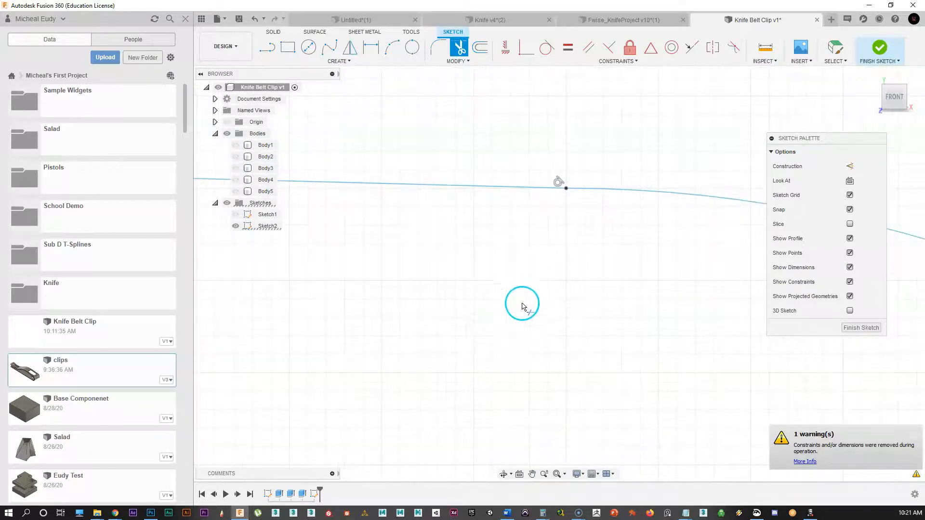
{"action": "scroll", "coordinate": [464, 381], "scroll_direction": "down", "scroll_amount": 4}
{"action": "middle_click_drag", "start_coordinate": [434, 377], "coordinate": [531, 300]}
{"action": "scroll", "coordinate": [501, 337], "scroll_direction": "down", "scroll_amount": 2}
{"action": "scroll", "coordinate": [357, 389], "scroll_direction": "down", "scroll_amount": 4}
{"action": "mouse_move", "coordinate": [315, 380]}
{"action": "middle_mouse_down"}
{"action": "mouse_move", "coordinate": [534, 264]}
{"action": "mouse_move", "coordinate": [524, 278]}
{"action": "mouse_move", "coordinate": [577, 284]}
{"action": "middle_mouse_up"}
{"action": "scroll", "coordinate": [511, 274], "scroll_direction": "down", "scroll_amount": 2}
{"action": "scroll", "coordinate": [499, 266], "scroll_direction": "down", "scroll_amount": 2}
{"action": "scroll", "coordinate": [553, 284], "scroll_direction": "down", "scroll_amount": 1}
Offset the whole chained profile inward by -0.07 in to form the clip's wall thickness.
{"action": "key", "text": "t"}
{"action": "scroll", "coordinate": [535, 283], "scroll_direction": "down", "scroll_amount": 1}
{"action": "left_click", "coordinate": [479, 47]}
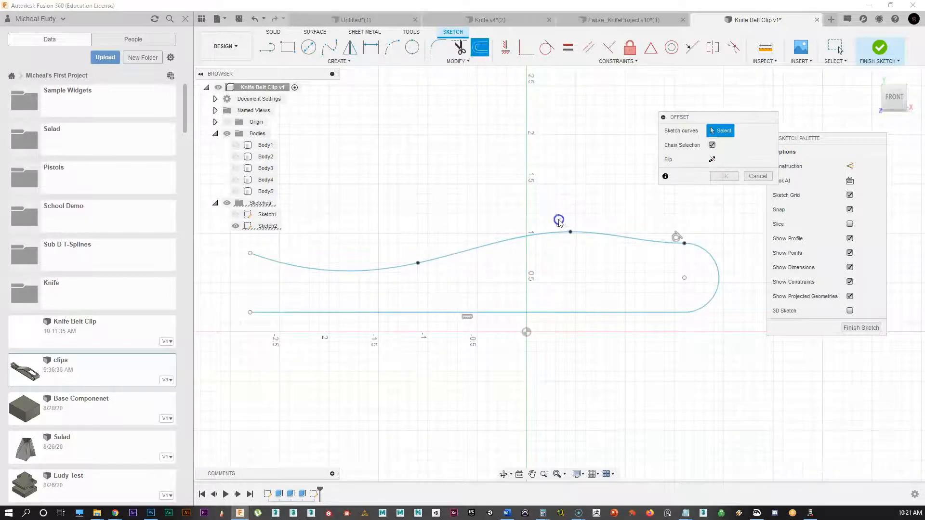
{"action": "left_click", "coordinate": [592, 234]}
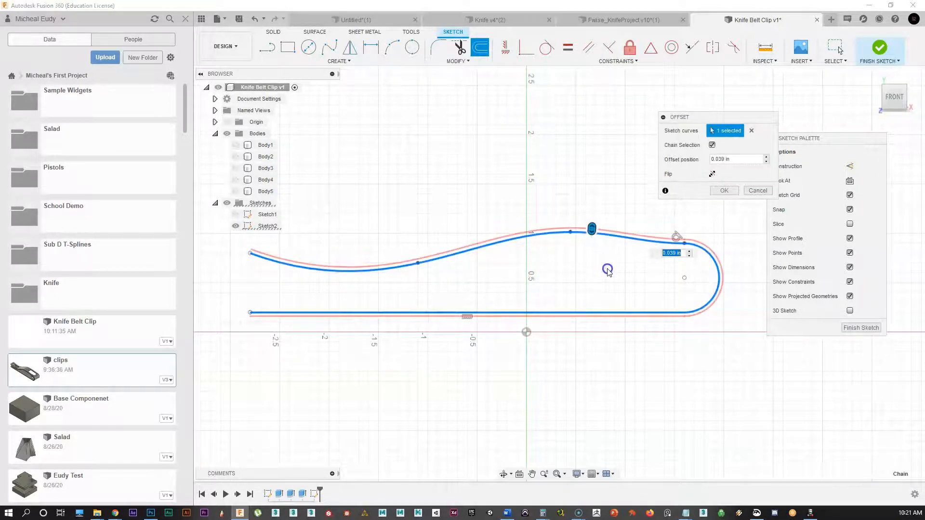
{"action": "left_click_drag", "start_coordinate": [592, 229], "coordinate": [592, 240]}
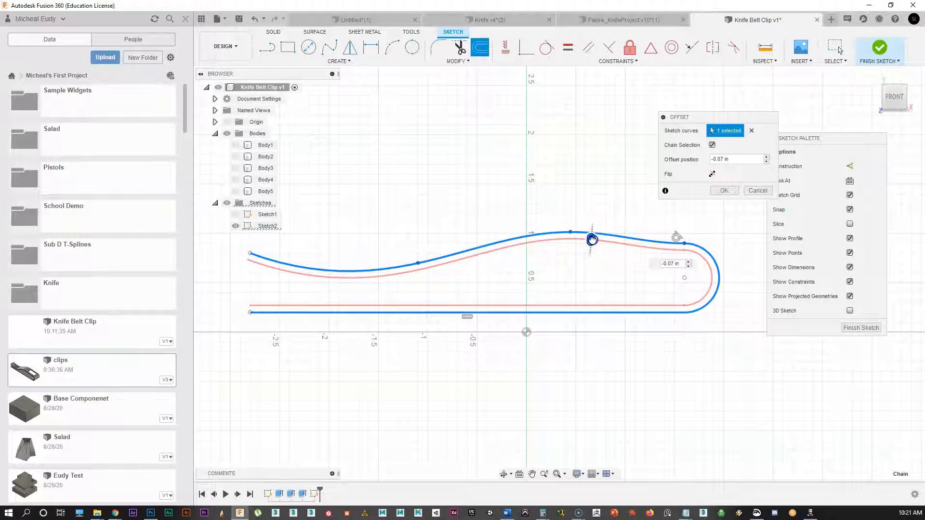
{"action": "left_click", "coordinate": [727, 191]}
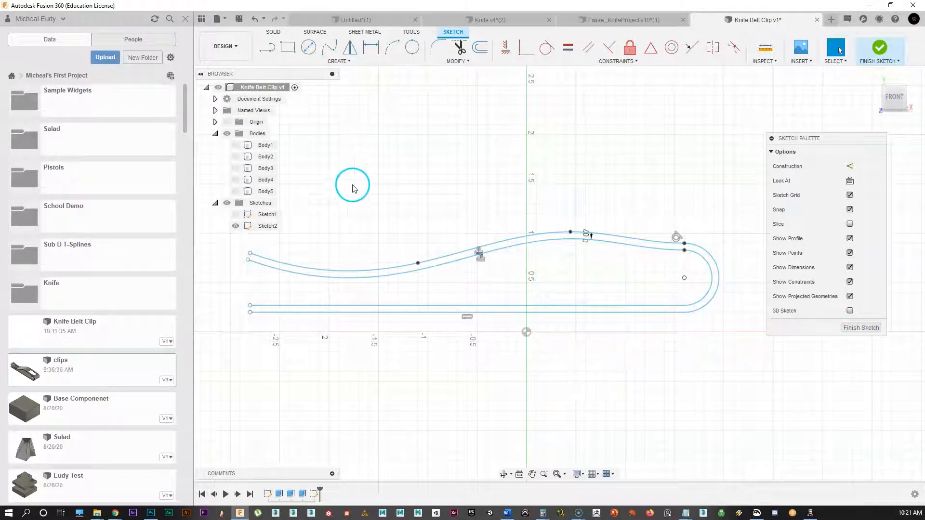
Finish the side profile sketch and show Body5, the solid block of the clip's outline, in an isometric view.
{"action": "left_click", "coordinate": [849, 329]}
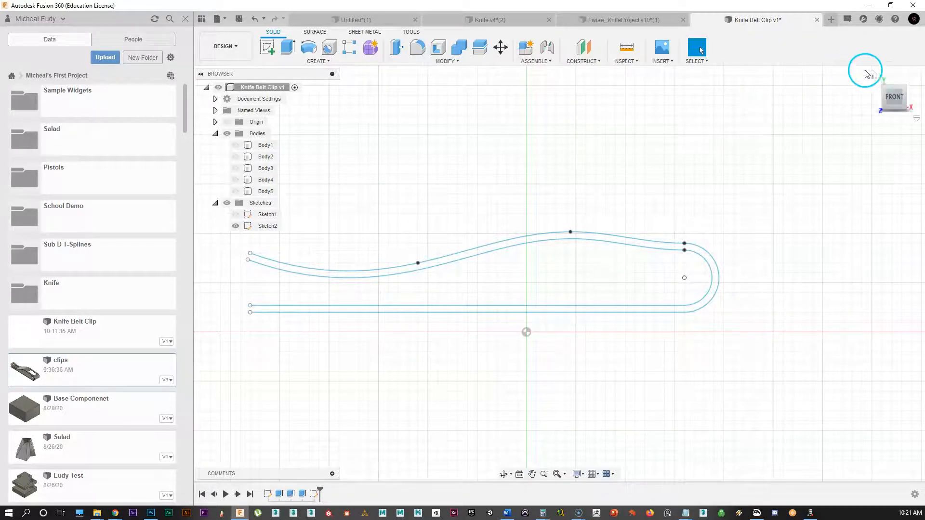
{"action": "left_click", "coordinate": [871, 77]}
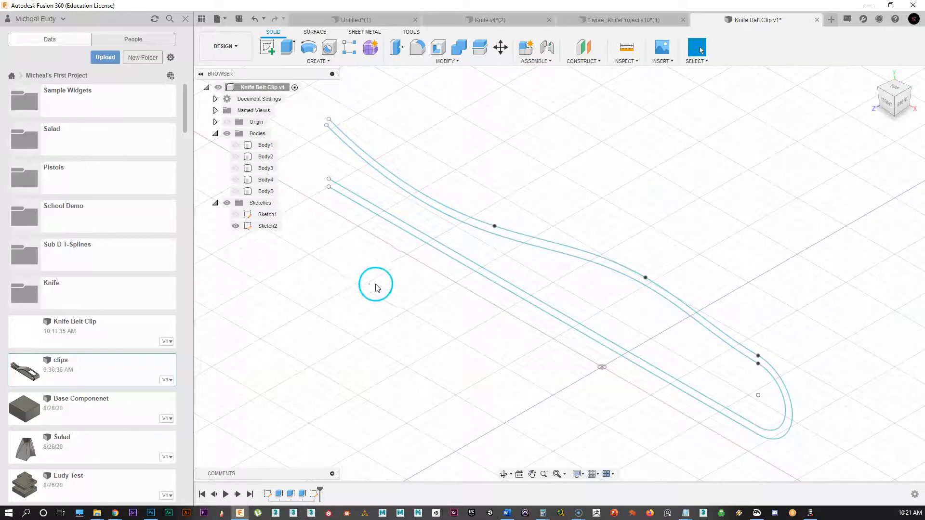
{"action": "left_click", "coordinate": [235, 191]}
{"action": "scroll", "coordinate": [328, 295], "scroll_direction": "down", "scroll_amount": 2}
{"action": "middle_click_drag", "start_coordinate": [285, 306], "coordinate": [385, 326]}
{"action": "scroll", "coordinate": [371, 333], "scroll_direction": "down", "scroll_amount": 1}
{"action": "middle_click_drag", "start_coordinate": [563, 107], "coordinate": [534, 111]}
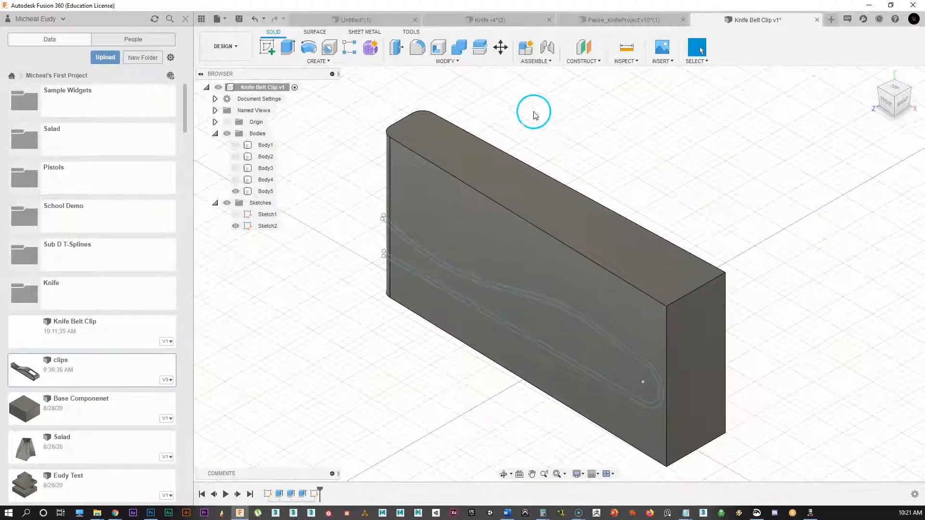
{"action": "left_click", "coordinate": [458, 47]}
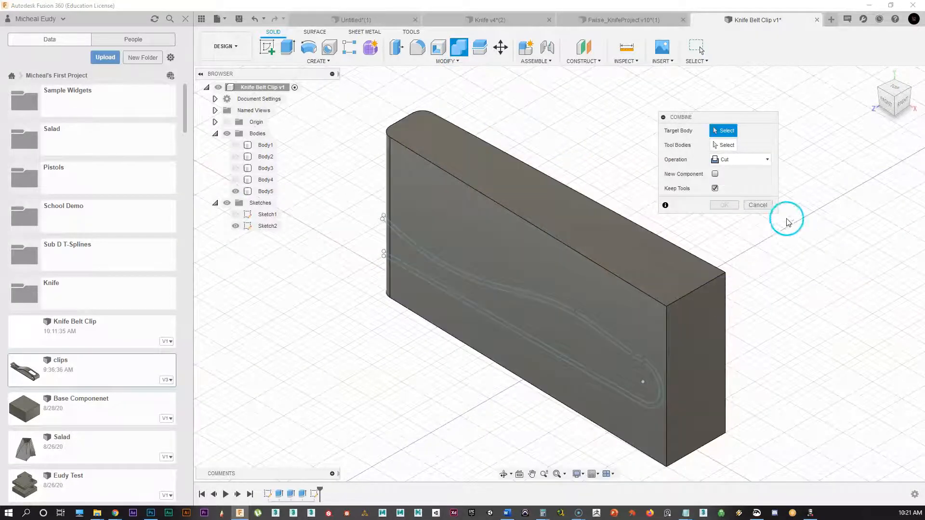
{"action": "left_click", "coordinate": [527, 316]}
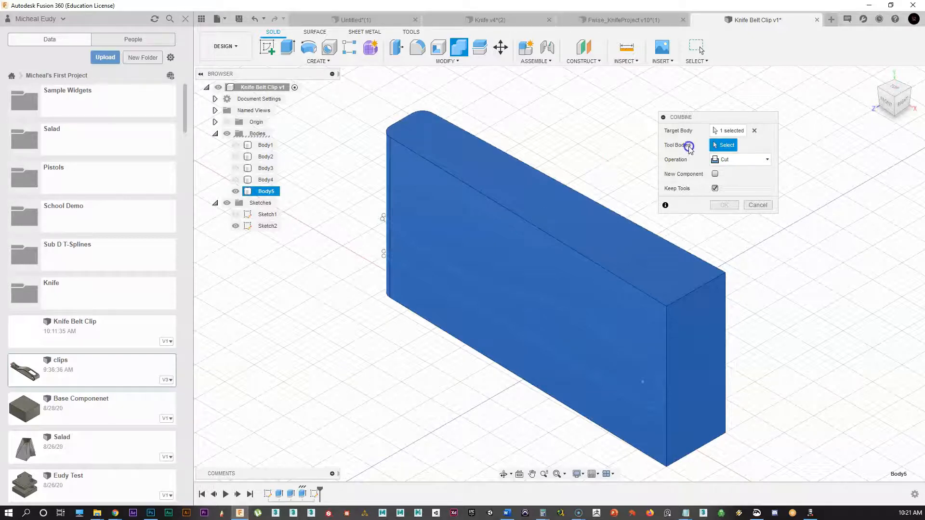
{"action": "scroll", "coordinate": [380, 239], "scroll_direction": "up", "scroll_amount": 2}
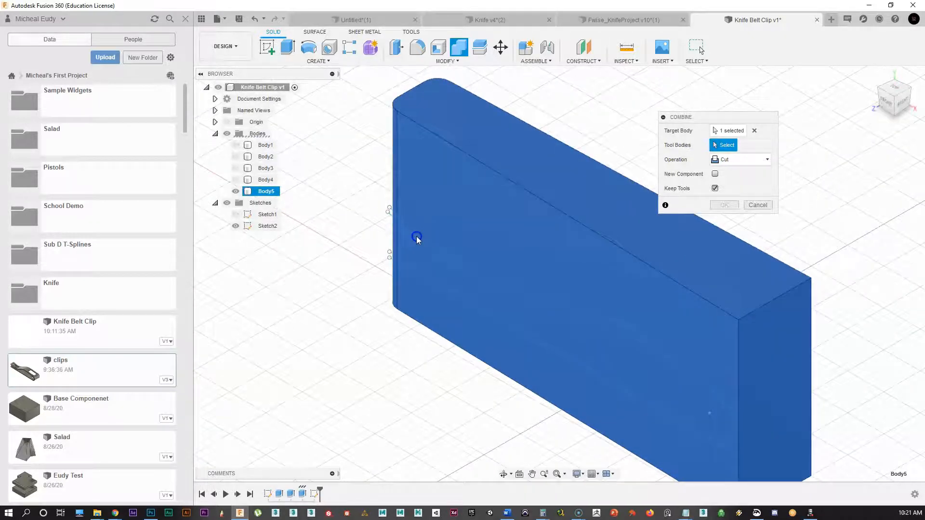
{"action": "scroll", "coordinate": [470, 251], "scroll_direction": "up", "scroll_amount": 1}
{"action": "middle_click_drag", "start_coordinate": [446, 270], "coordinate": [348, 248], "text": "shift"}
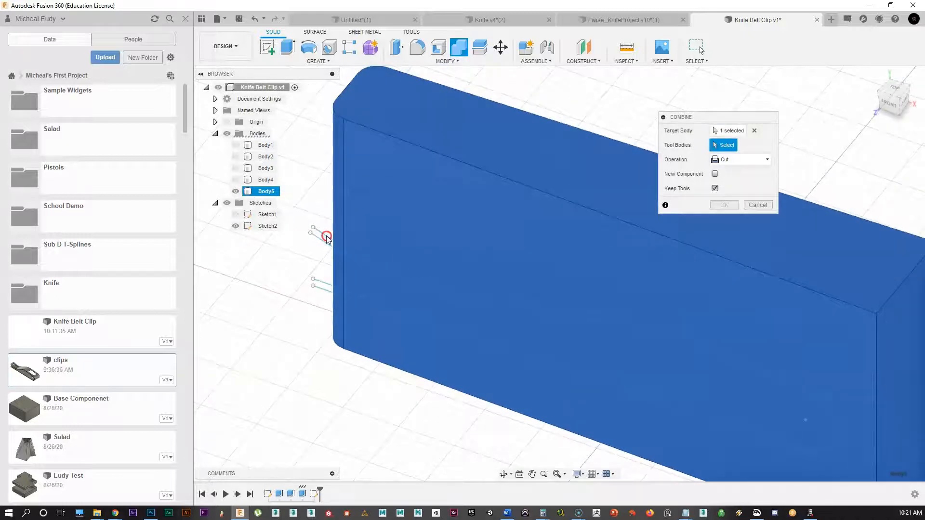
{"action": "left_click", "coordinate": [713, 130]}
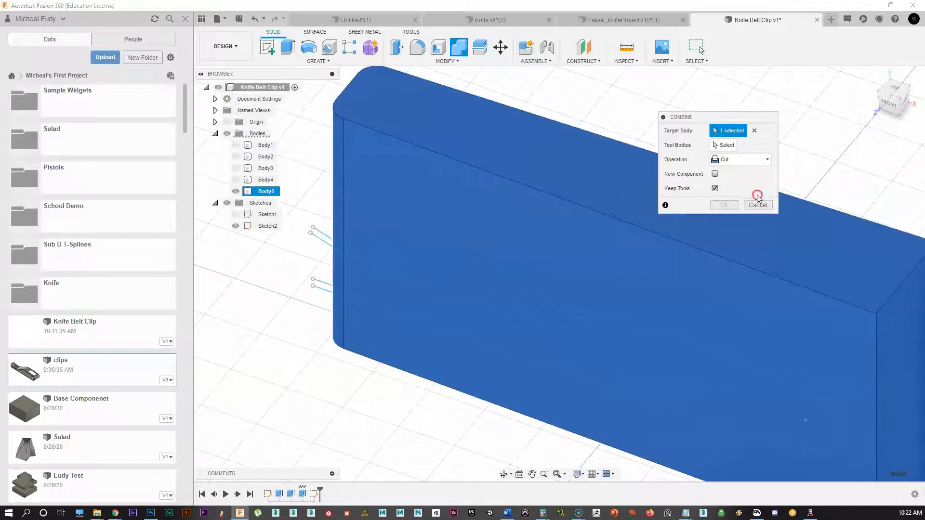
{"action": "left_click", "coordinate": [756, 204]}
{"action": "left_click", "coordinate": [455, 49]}
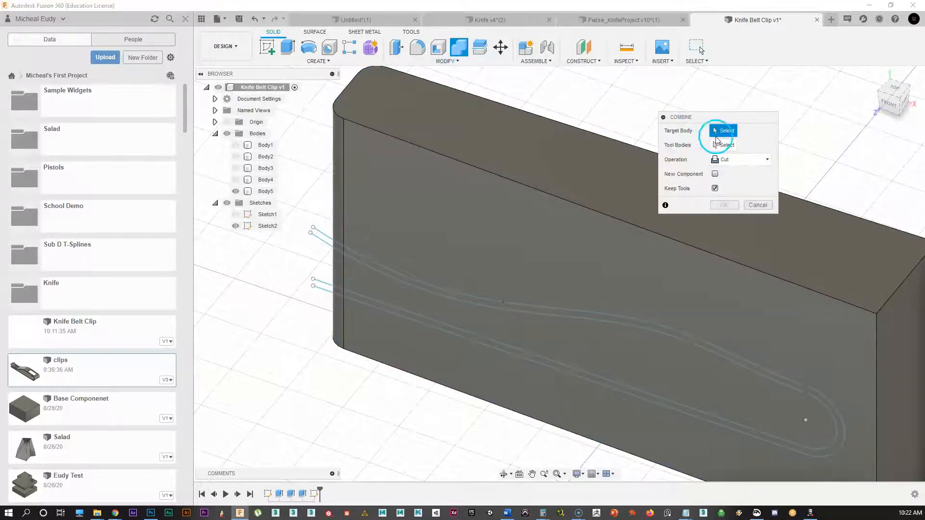
{"action": "left_click", "coordinate": [598, 212]}
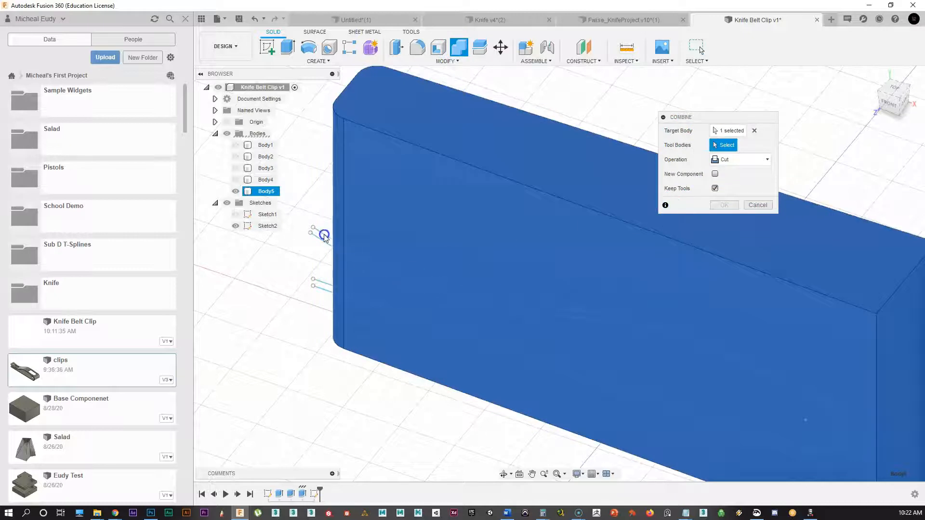
{"action": "left_click", "coordinate": [725, 159]}
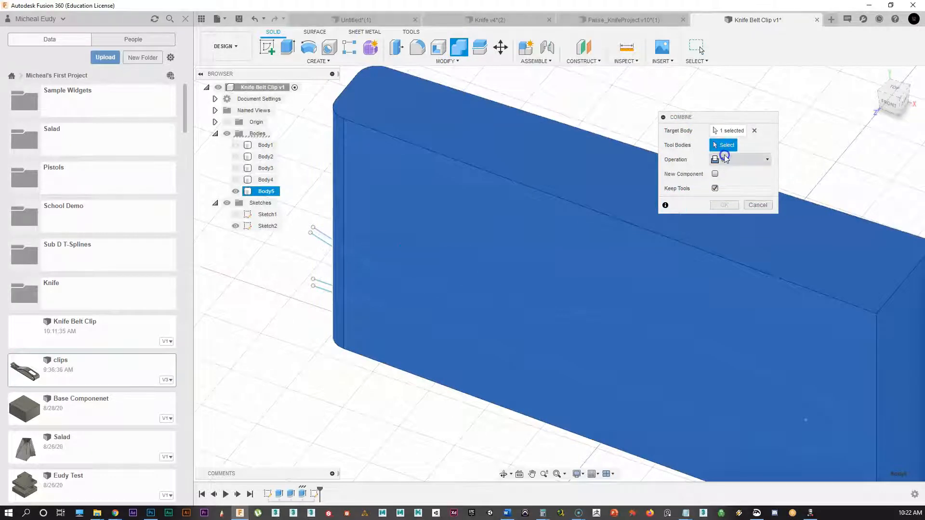
{"action": "left_click", "coordinate": [756, 206]}
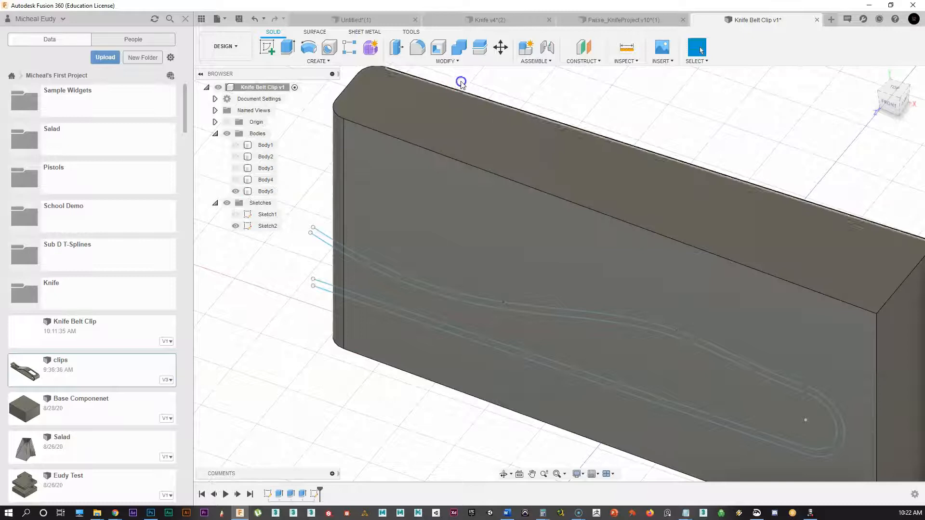
Split Body5 using both the outer and the offset side profile curves as splitting tools, with the tools extended.
{"action": "left_click", "coordinate": [479, 51]}
{"action": "left_click", "coordinate": [599, 161]}
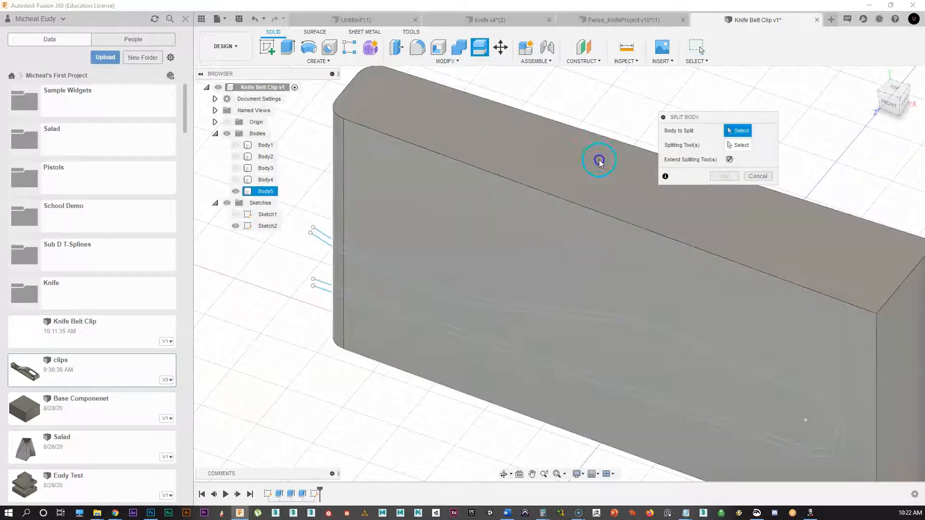
{"action": "left_click", "coordinate": [516, 204]}
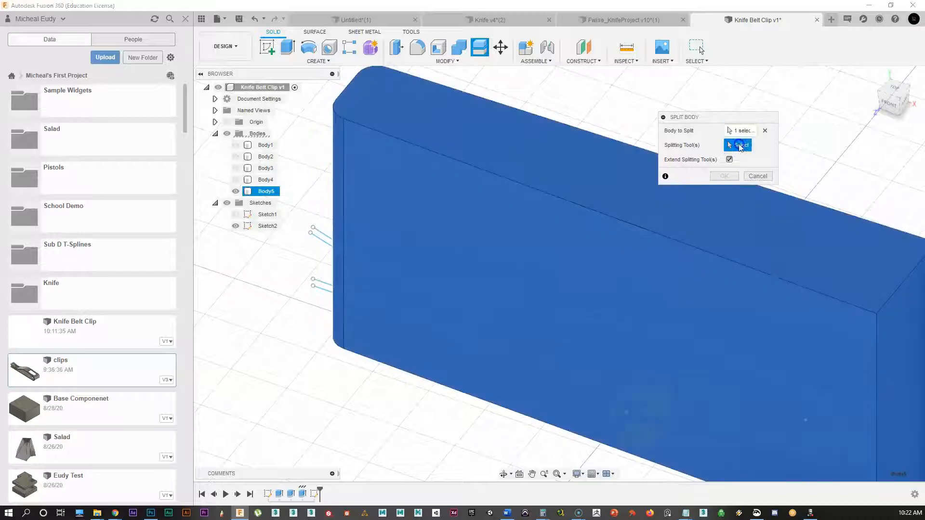
{"action": "left_click", "coordinate": [320, 243]}
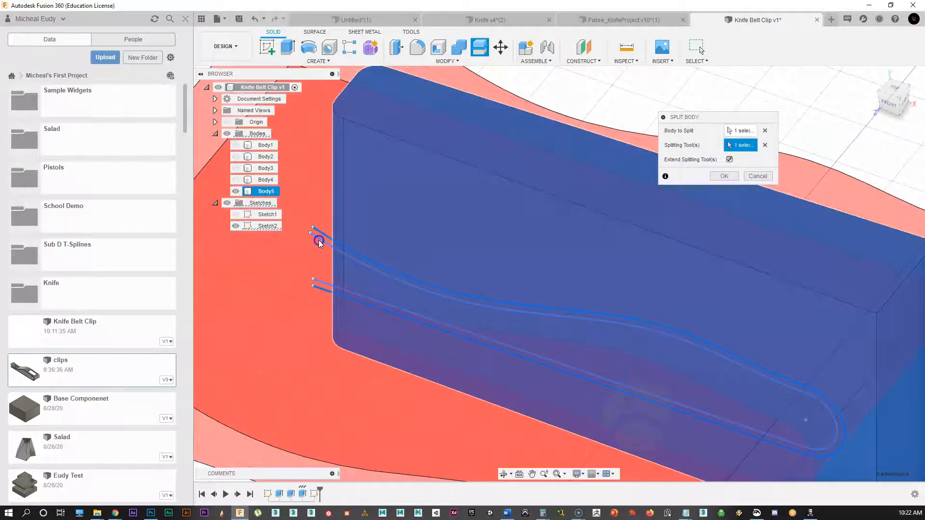
{"action": "left_click", "coordinate": [583, 352]}
{"action": "middle_click_drag", "start_coordinate": [395, 315], "coordinate": [446, 322], "text": "shift"}
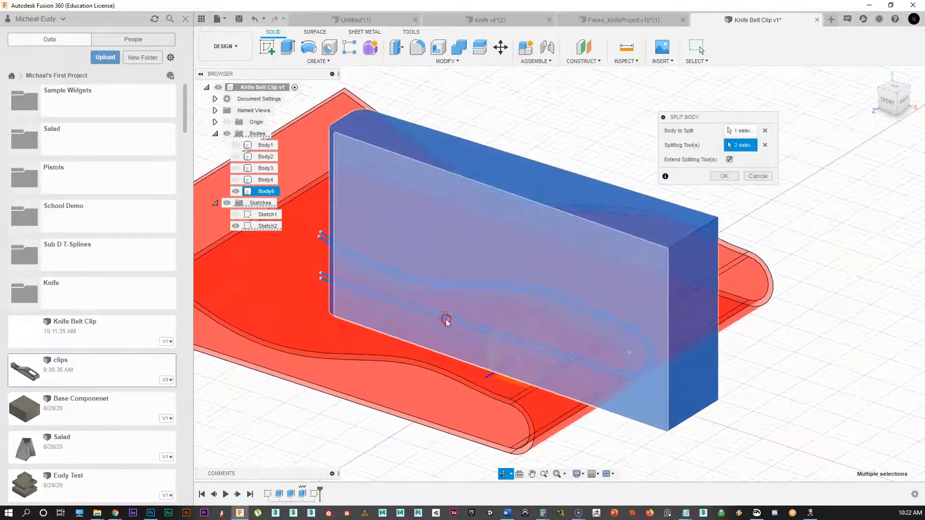
{"action": "left_click", "coordinate": [726, 175]}
{"action": "middle_click_drag", "start_coordinate": [440, 300], "coordinate": [540, 325], "text": "shift"}
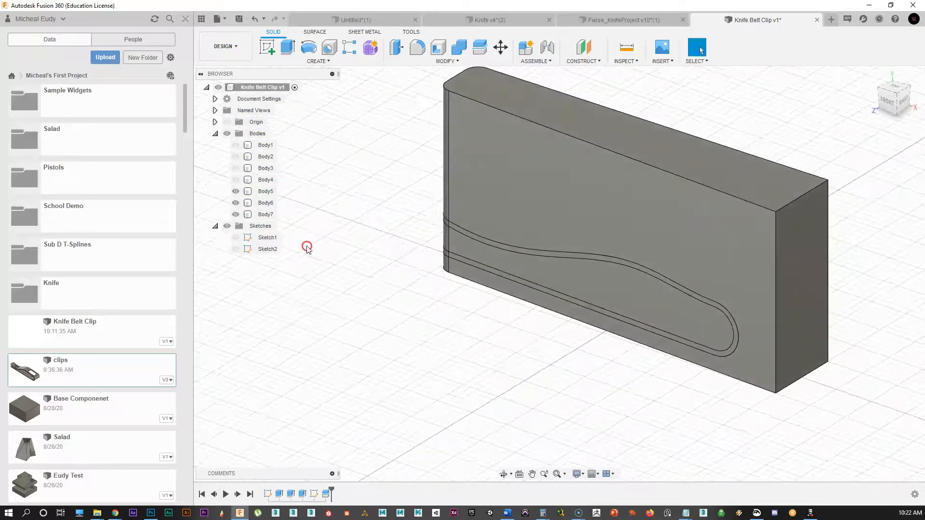
Toggle the visibility of Body7 to identify the clip strip, keep it shown, and rename it Clip.
{"action": "left_click", "coordinate": [235, 215]}
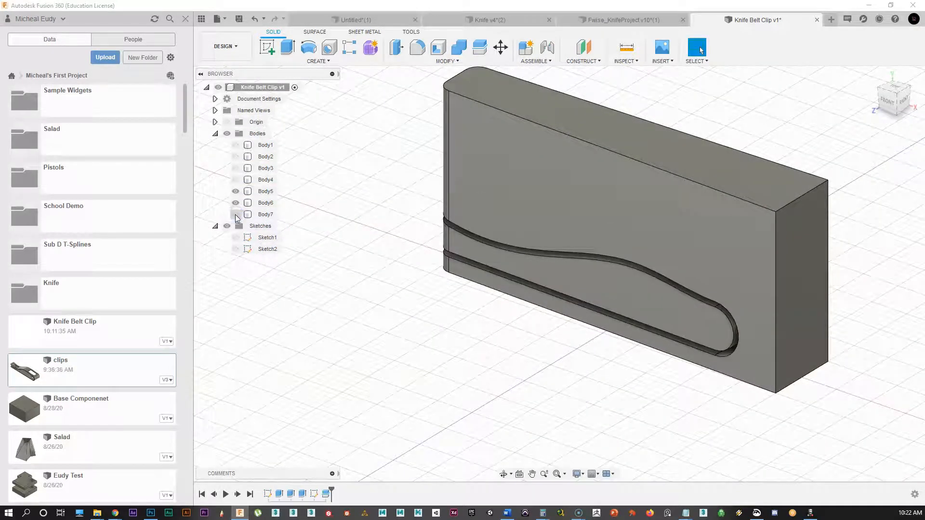
{"action": "left_click", "coordinate": [236, 215]}
{"action": "left_click", "coordinate": [236, 215]}
{"action": "left_click", "coordinate": [235, 215]}
{"action": "double_click", "coordinate": [268, 215]}
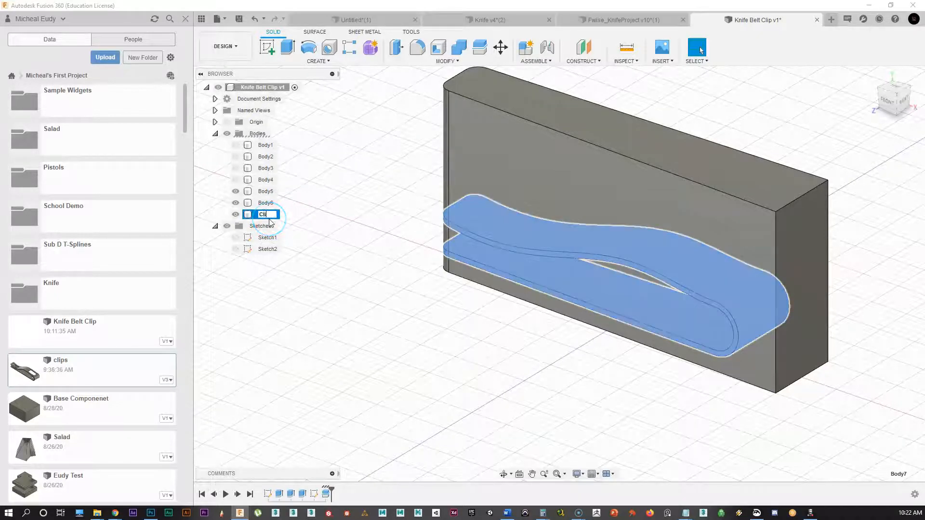
{"action": "key", "text": "Return"}
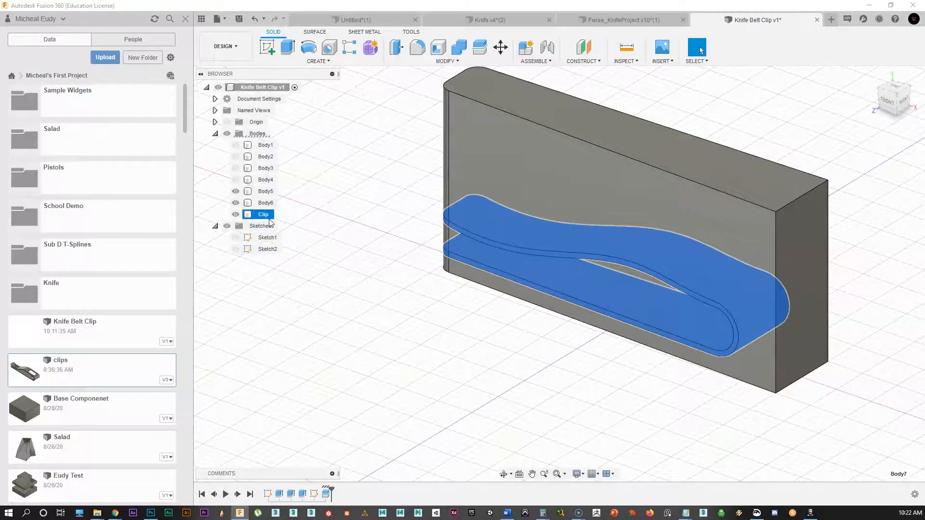
Hide the leftover split bodies Body5 and Body6 so that only the clip is shown.
{"action": "left_click", "coordinate": [236, 203]}
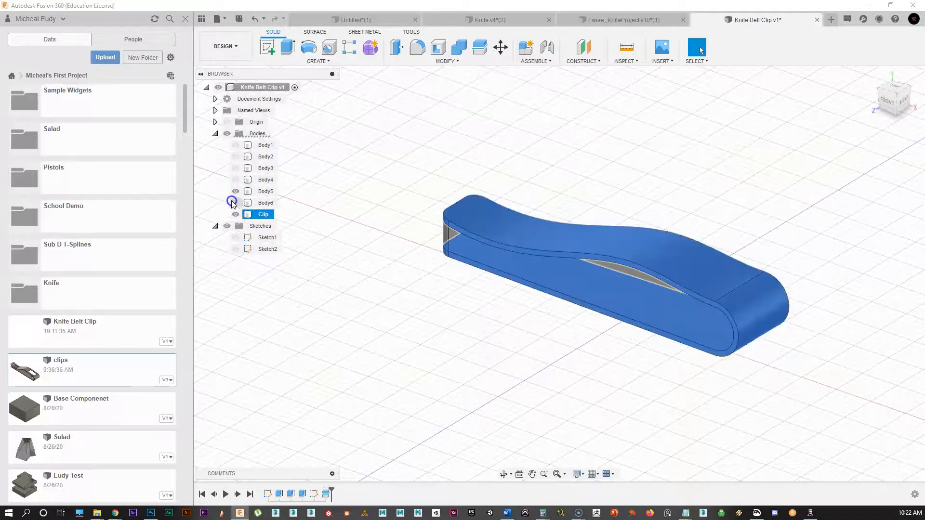
{"action": "left_click", "coordinate": [236, 191]}
{"action": "middle_click_drag", "start_coordinate": [539, 312], "coordinate": [429, 309]}
{"action": "scroll", "coordinate": [429, 309], "scroll_direction": "down", "scroll_amount": 1}
{"action": "middle_click_drag", "start_coordinate": [471, 392], "coordinate": [562, 419], "text": "shift"}
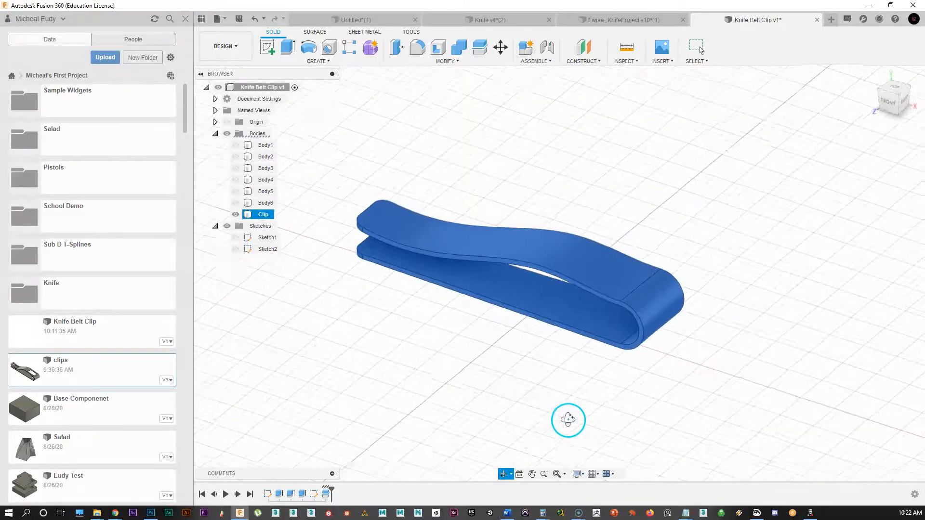
{"action": "left_click", "coordinate": [483, 370]}
Thin the clip by offsetting its three outer faces, the curved top, rounded end and flat underside, by about -0.023 in.
{"action": "scroll", "coordinate": [483, 370], "scroll_direction": "up", "scroll_amount": 2}
{"action": "scroll", "coordinate": [483, 334], "scroll_direction": "up", "scroll_amount": 1}
{"action": "mouse_move", "coordinate": [460, 305]}
{"action": "middle_mouse_down"}
{"action": "mouse_move", "coordinate": [492, 304]}
{"action": "mouse_move", "coordinate": [461, 322]}
{"action": "middle_mouse_up"}
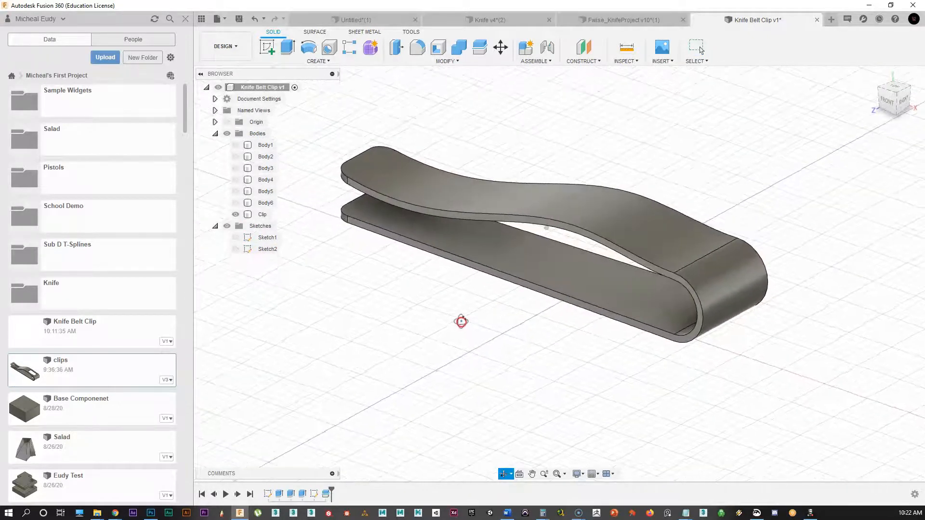
{"action": "scroll", "coordinate": [478, 298], "scroll_direction": "up", "scroll_amount": 2}
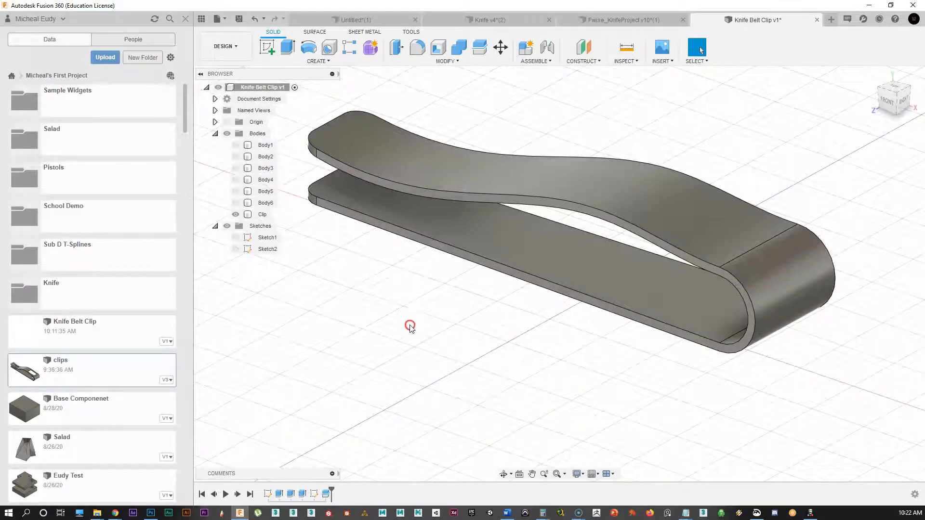
{"action": "left_click", "coordinate": [470, 170]}
{"action": "right_click", "coordinate": [470, 170]}
{"action": "left_click", "coordinate": [505, 156]}
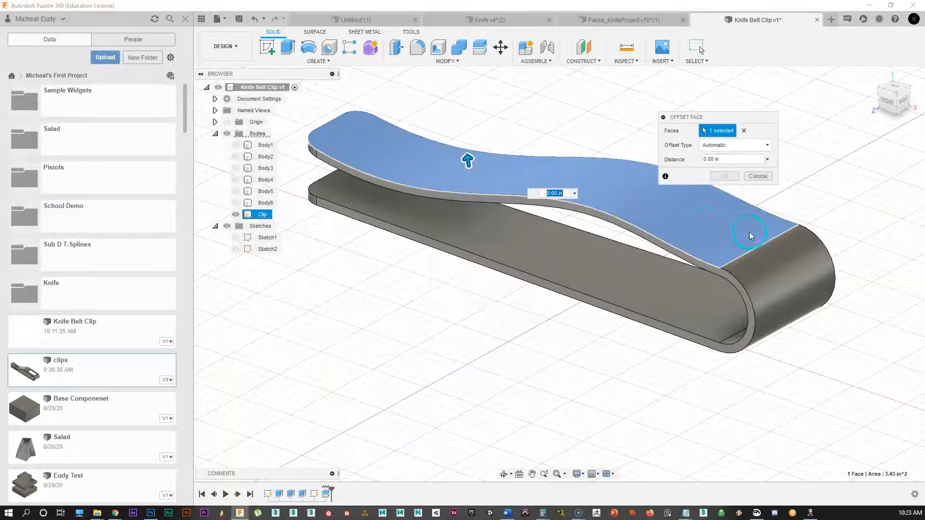
{"action": "left_click", "coordinate": [791, 285]}
{"action": "middle_click_drag", "start_coordinate": [573, 392], "coordinate": [606, 266], "text": "shift"}
{"action": "left_click", "coordinate": [606, 266]}
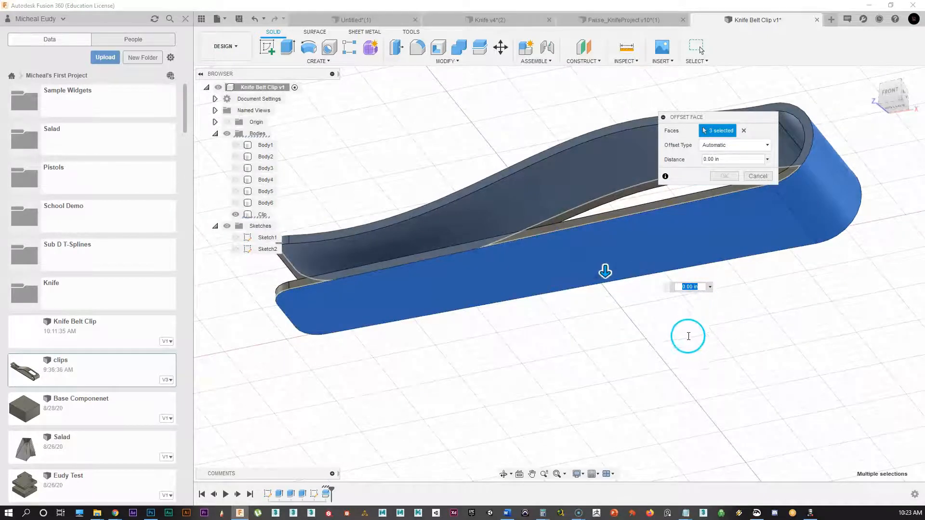
{"action": "middle_click_drag", "start_coordinate": [749, 275], "coordinate": [649, 342], "text": "shift"}
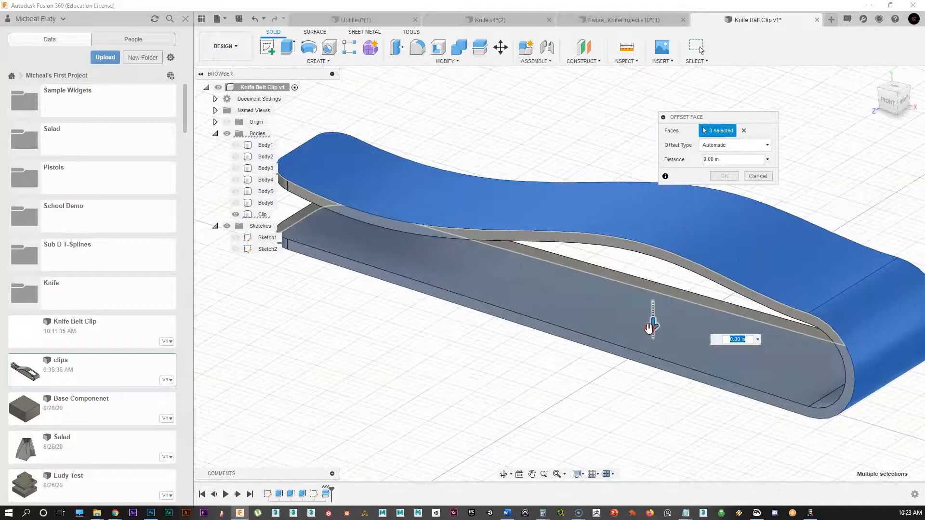
{"action": "mouse_move", "coordinate": [650, 326]}
{"action": "left_mouse_down"}
{"action": "mouse_move", "coordinate": [649, 308]}
{"action": "mouse_move", "coordinate": [647, 323]}
{"action": "left_mouse_up"}
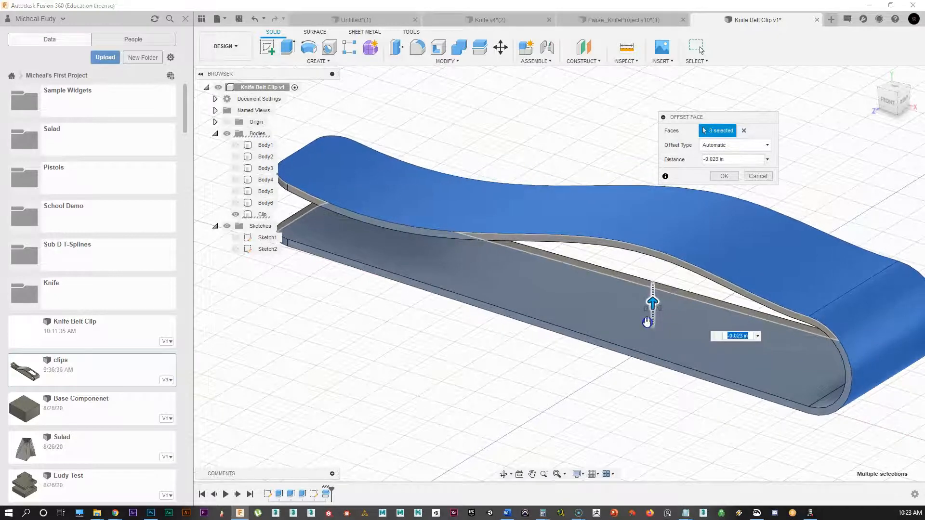
{"action": "left_click", "coordinate": [758, 177]}
{"action": "left_click", "coordinate": [734, 177]}
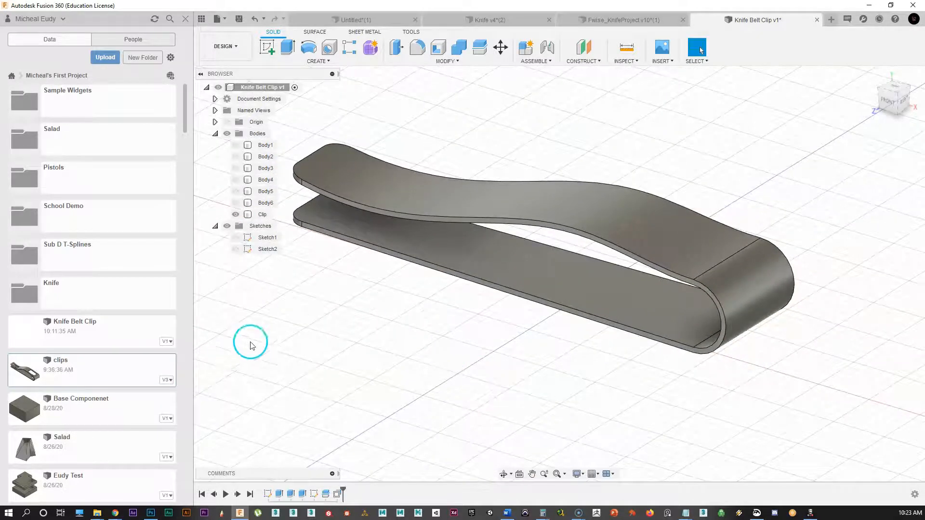
Show the two hole cylinders, Body1 and Body2, together with the clip.
{"action": "left_click", "coordinate": [236, 146]}
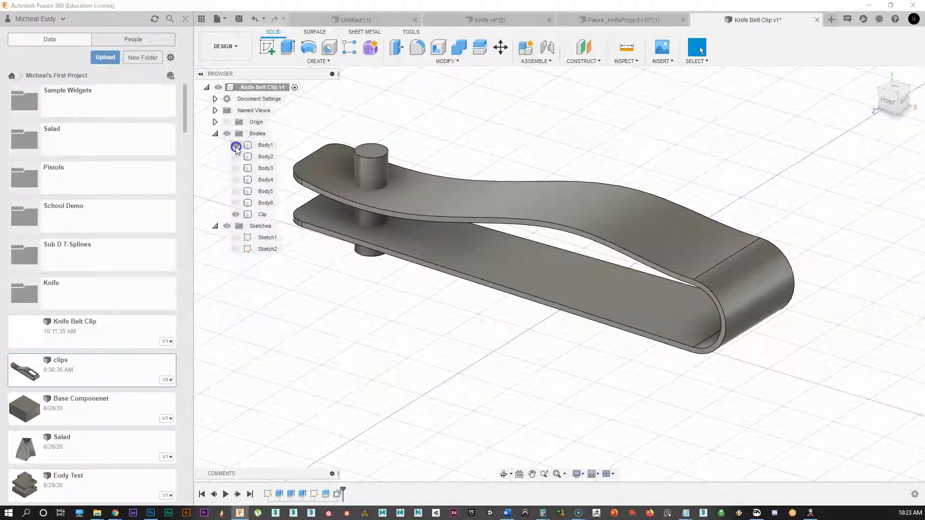
{"action": "left_click", "coordinate": [235, 157]}
{"action": "middle_click_drag", "start_coordinate": [356, 307], "coordinate": [387, 316]}
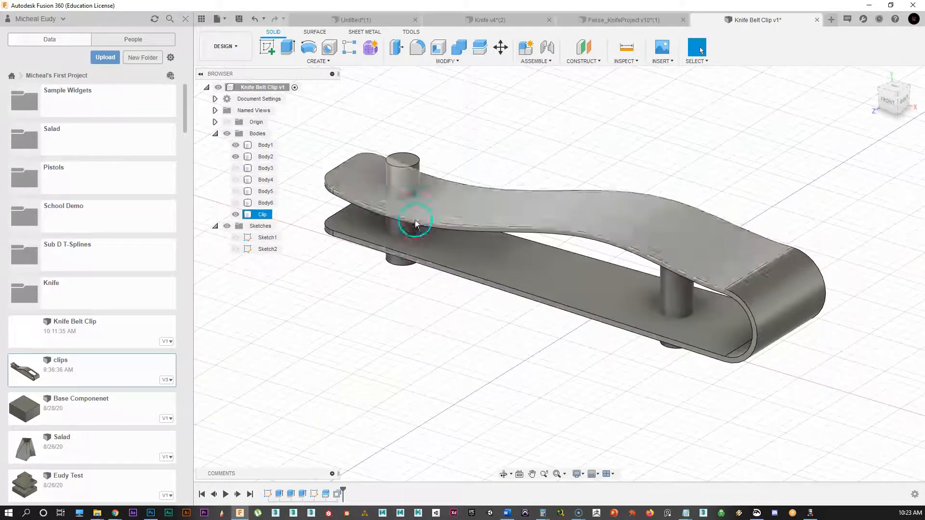
Move the two hole cylinders, Body1 and Body2, down by about 0.566 in so they pass only through the clip's flat underside.
{"action": "left_click", "coordinate": [403, 185]}
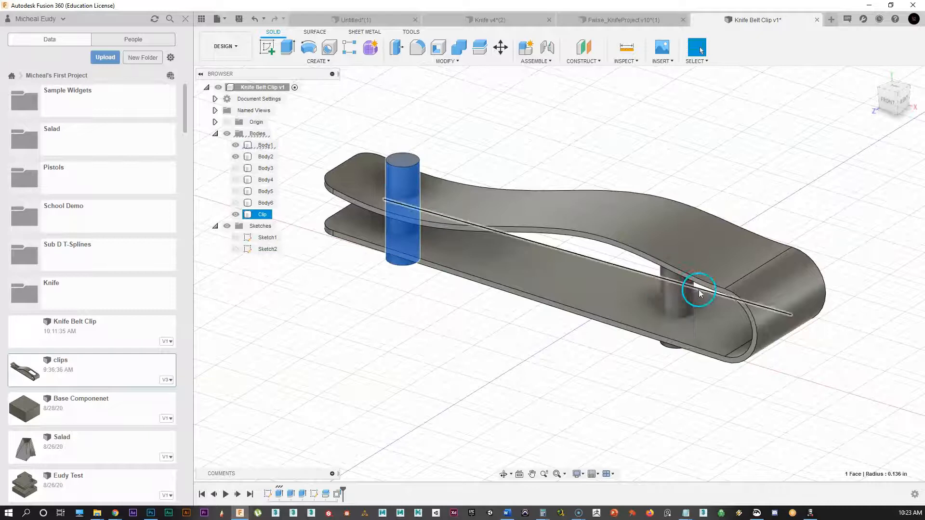
{"action": "right_click", "coordinate": [412, 178]}
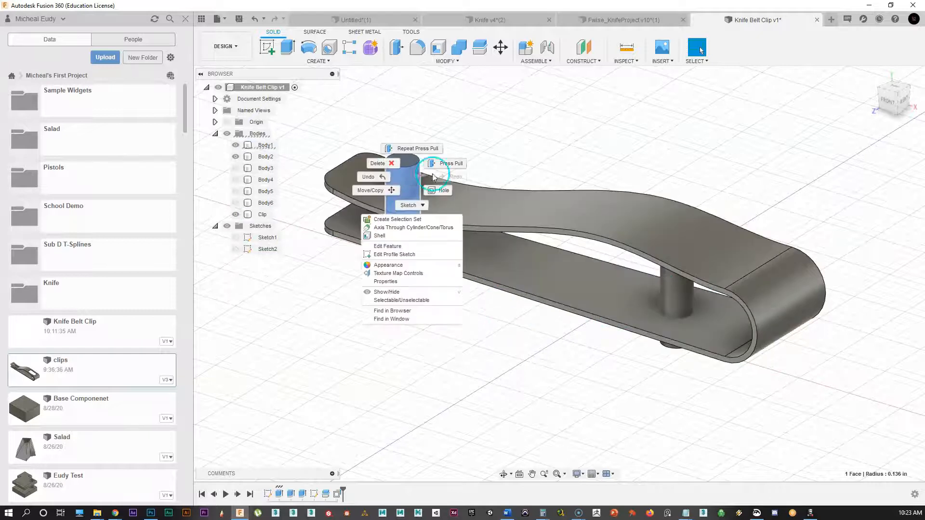
{"action": "left_click", "coordinate": [371, 190]}
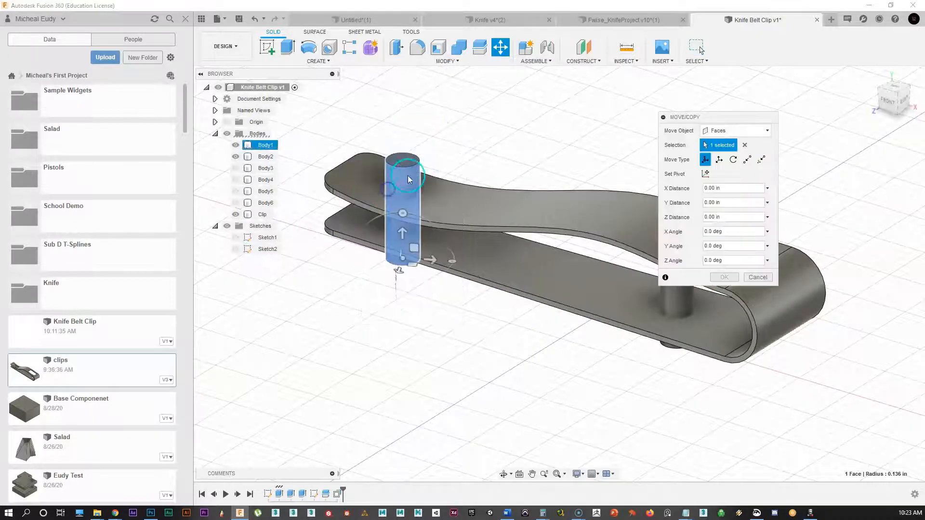
{"action": "left_click", "coordinate": [737, 130]}
{"action": "left_click", "coordinate": [716, 151]}
{"action": "left_click", "coordinate": [395, 185]}
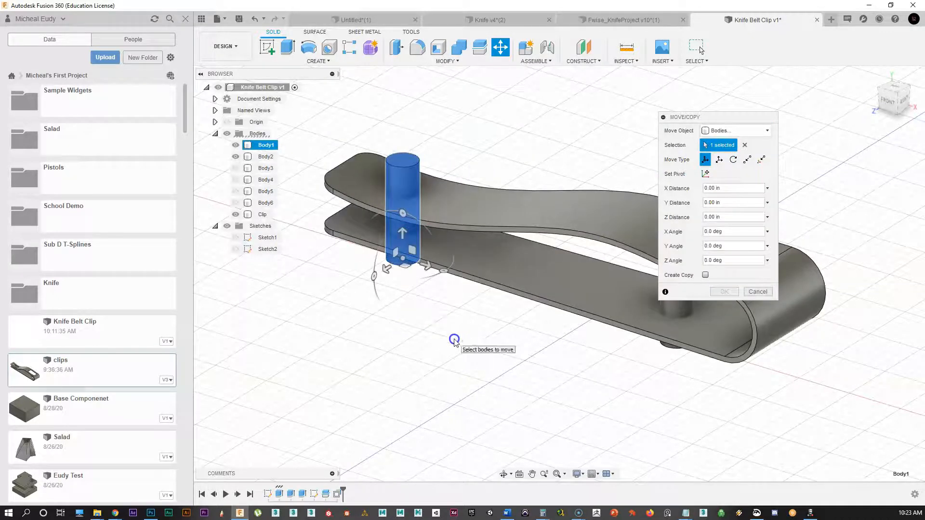
{"action": "left_click_drag", "start_coordinate": [712, 122], "coordinate": [817, 100]}
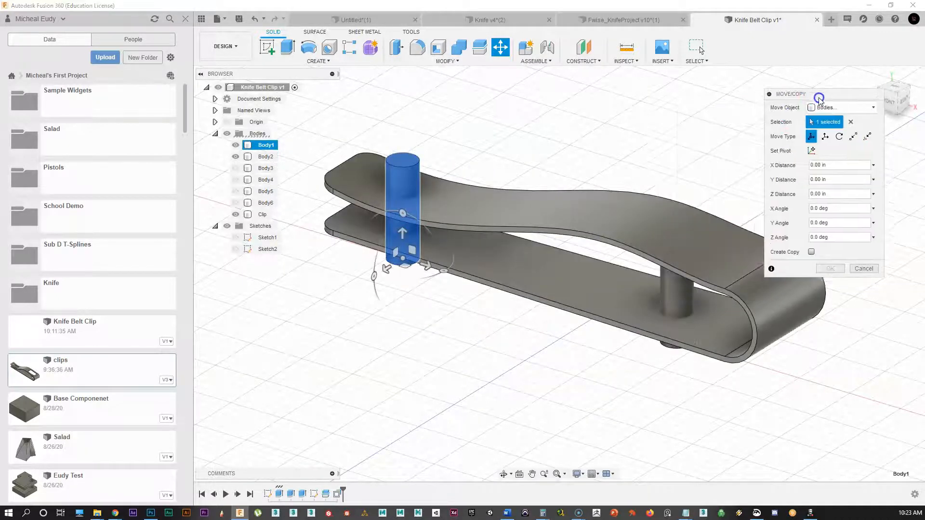
{"action": "left_click", "coordinate": [676, 296]}
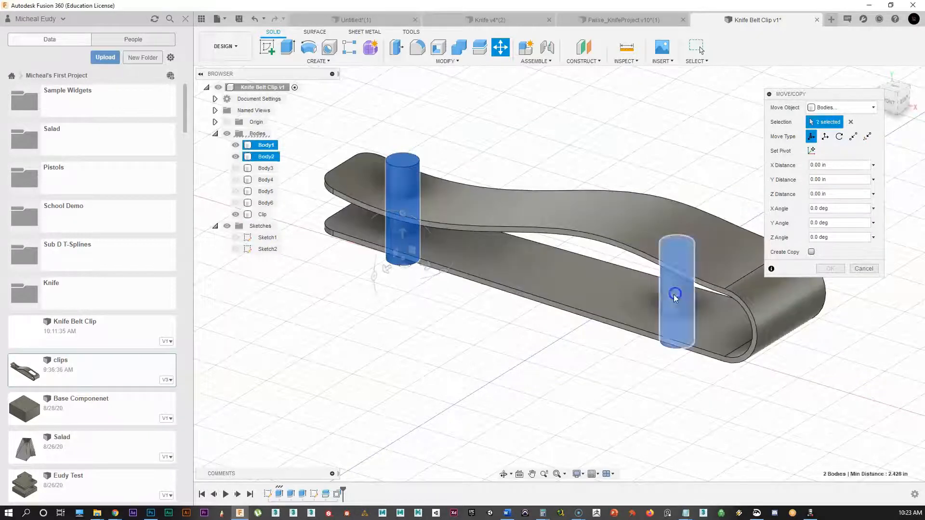
{"action": "left_click_drag", "start_coordinate": [397, 230], "coordinate": [409, 290]}
{"action": "middle_click_drag", "start_coordinate": [492, 377], "coordinate": [580, 343], "text": "shift"}
{"action": "left_click", "coordinate": [831, 269]}
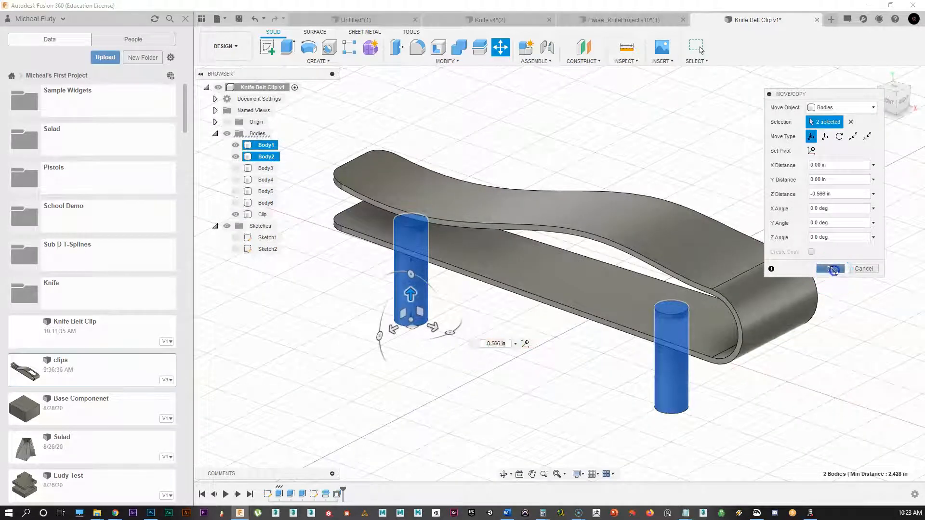
{"action": "left_click", "coordinate": [799, 348]}
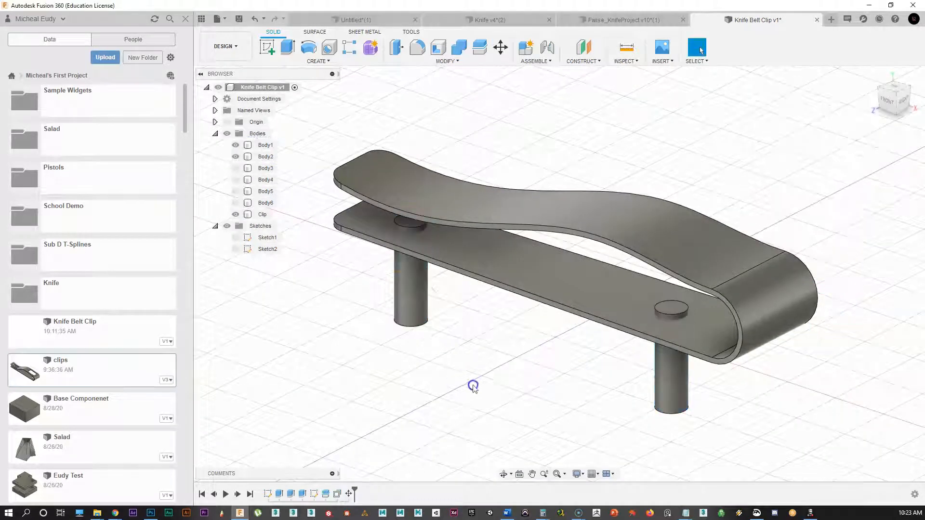
Hide the hole cylinders Body1 and Body2 and show the cutout blocks Body3 and Body4 with the clip.
{"action": "left_click", "coordinate": [235, 145]}
{"action": "left_click", "coordinate": [235, 156]}
{"action": "left_click", "coordinate": [235, 168]}
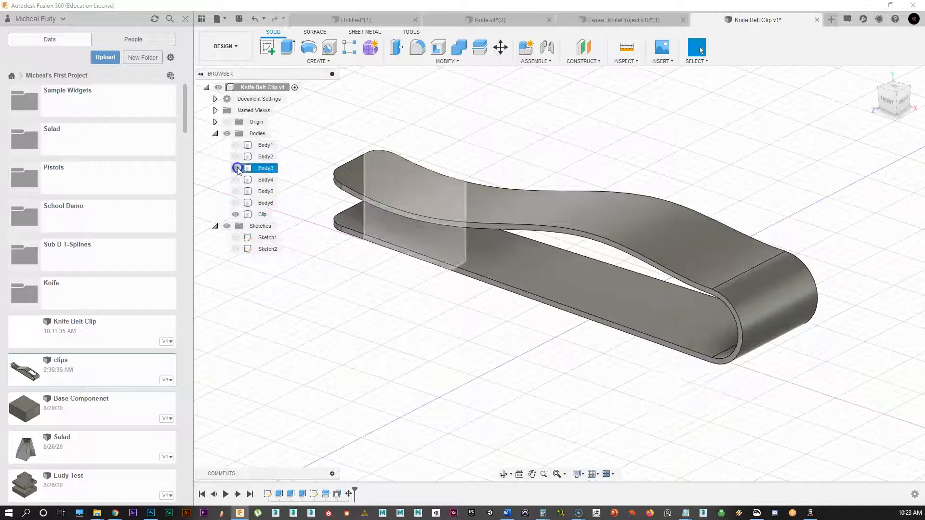
{"action": "left_click", "coordinate": [235, 180]}
{"action": "left_click", "coordinate": [296, 191]}
Move the cutout blocks Body3 and Body4 up by about 0.432 in, clear of the clip's flat underside.
{"action": "left_click", "coordinate": [409, 158]}
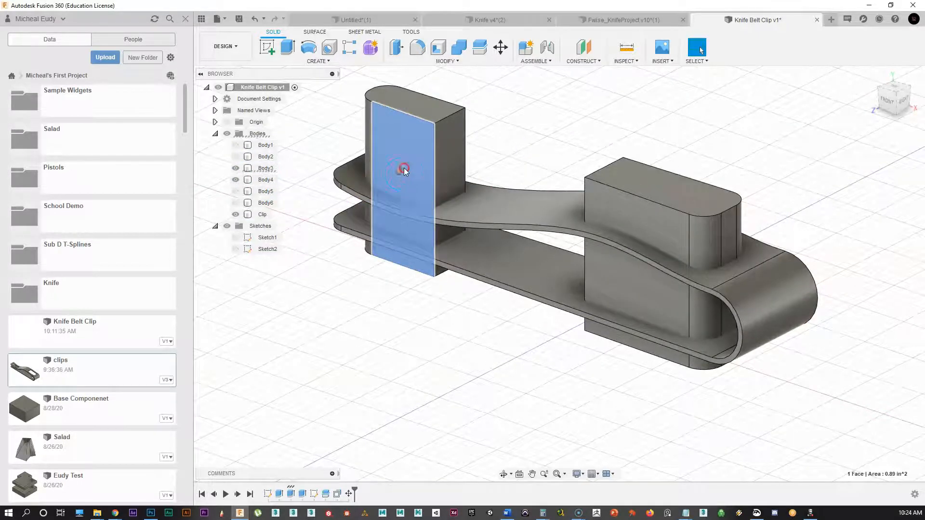
{"action": "right_click", "coordinate": [378, 179]}
{"action": "left_click", "coordinate": [371, 185]}
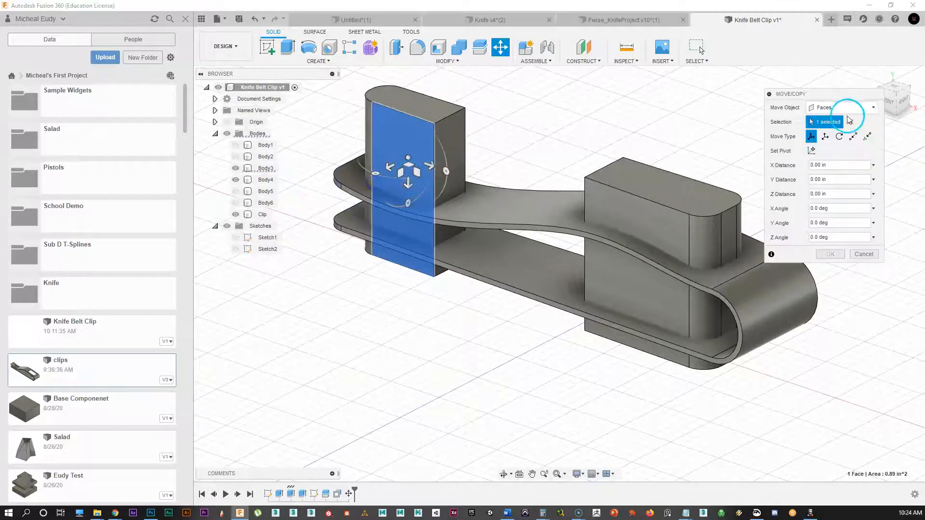
{"action": "left_click", "coordinate": [841, 107]}
{"action": "left_click", "coordinate": [830, 133]}
{"action": "left_click", "coordinate": [453, 140]}
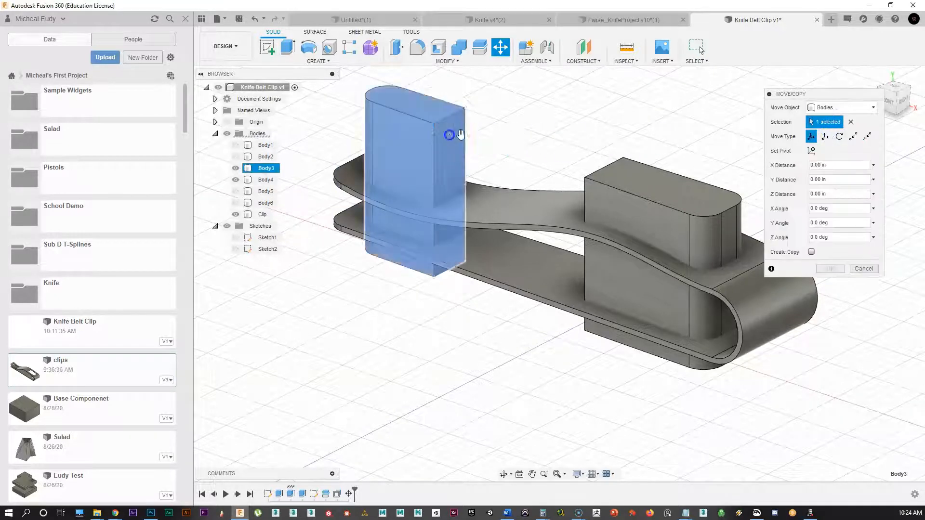
{"action": "left_click", "coordinate": [639, 206]}
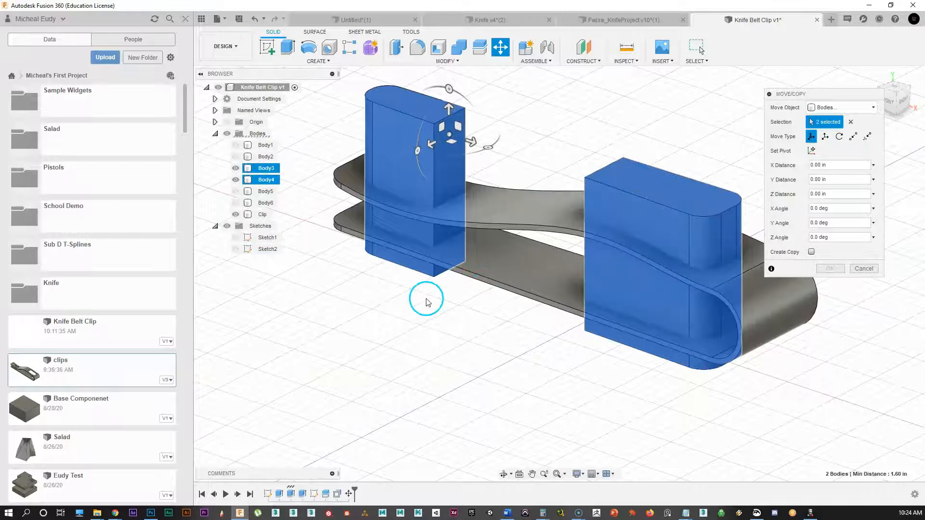
{"action": "left_click_drag", "start_coordinate": [831, 95], "coordinate": [785, 48]}
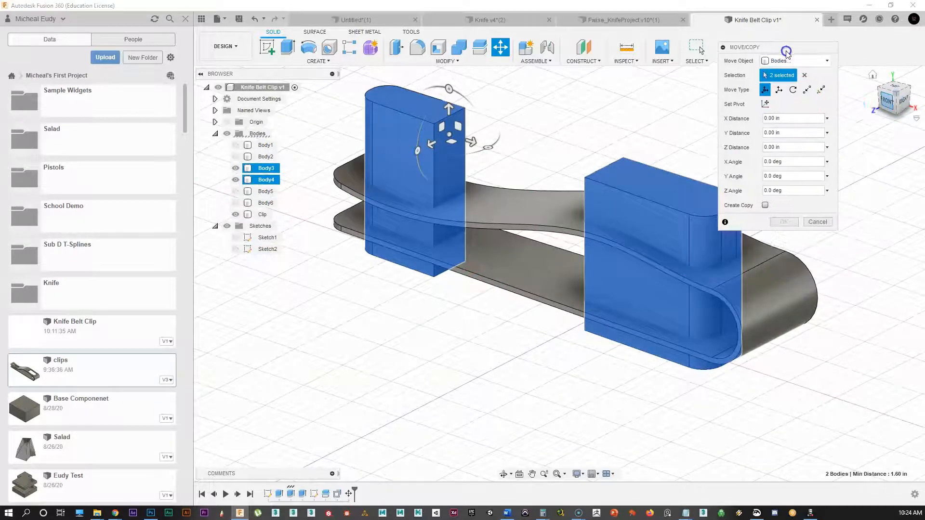
{"action": "left_click", "coordinate": [890, 103]}
{"action": "left_click_drag", "start_coordinate": [382, 157], "coordinate": [382, 105]}
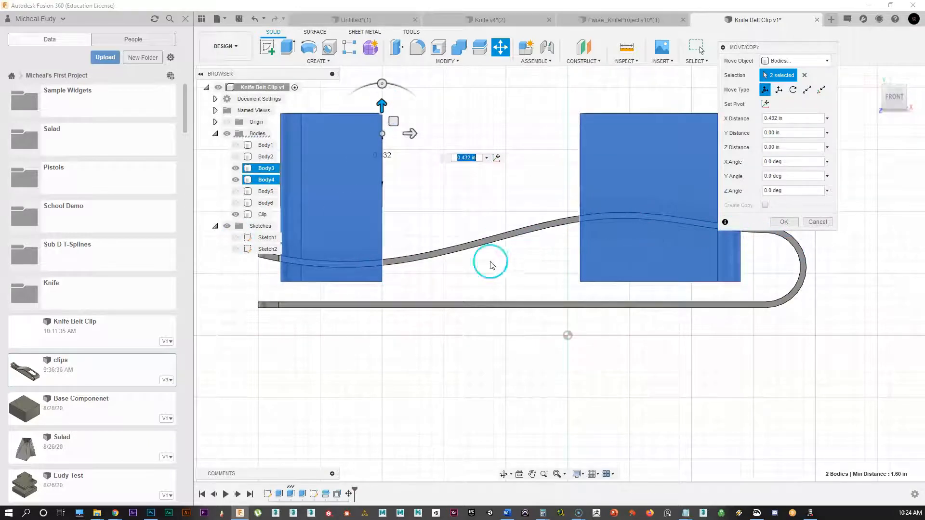
{"action": "left_click", "coordinate": [788, 223]}
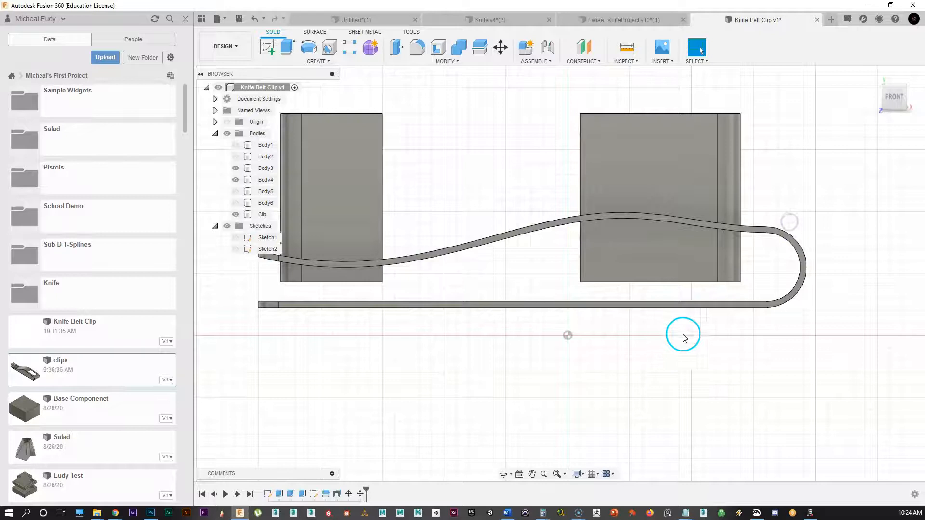
Cut the clip with Combine, using the blocks Body3 and Body4 as tool bodies and keeping the tools.
{"action": "middle_click_drag", "start_coordinate": [689, 306], "coordinate": [579, 345], "text": "shift"}
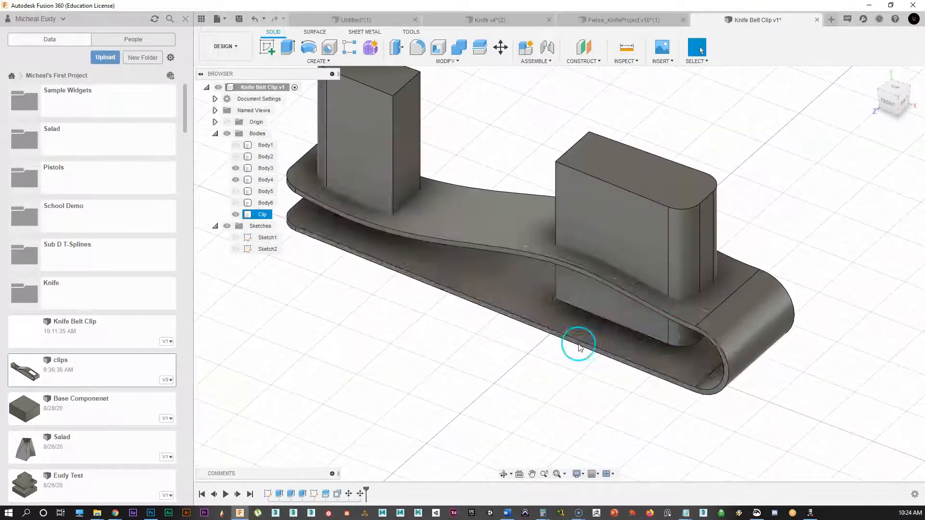
{"action": "scroll", "coordinate": [561, 328], "scroll_direction": "down", "scroll_amount": 1}
{"action": "middle_click_drag", "start_coordinate": [540, 306], "coordinate": [577, 287]}
{"action": "middle_click_drag", "start_coordinate": [505, 297], "coordinate": [513, 316]}
{"action": "left_click", "coordinate": [461, 53]}
{"action": "left_click", "coordinate": [528, 219]}
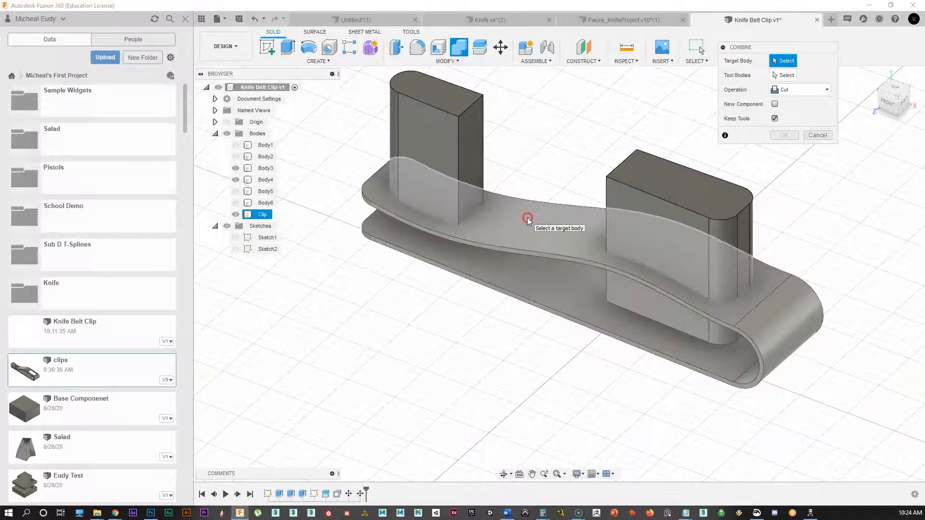
{"action": "left_click", "coordinate": [446, 123]}
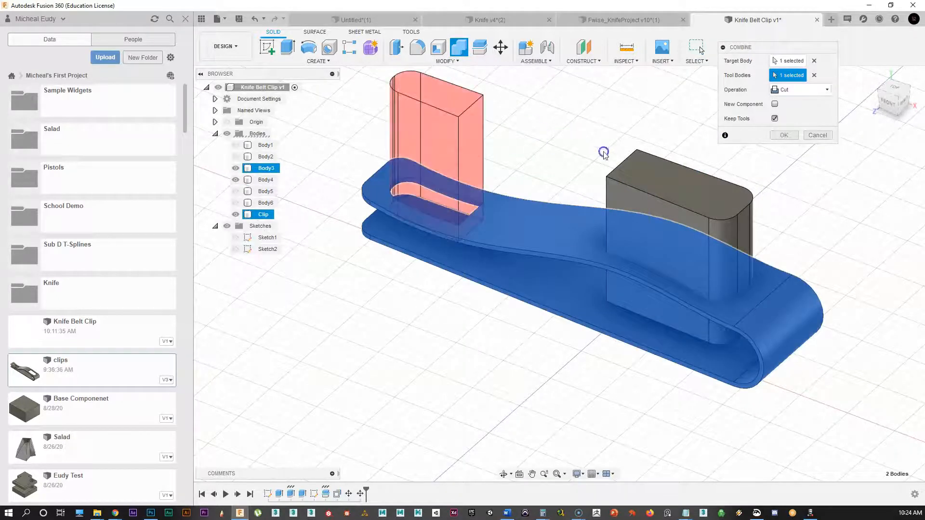
{"action": "left_click", "coordinate": [656, 182]}
{"action": "left_click", "coordinate": [783, 135]}
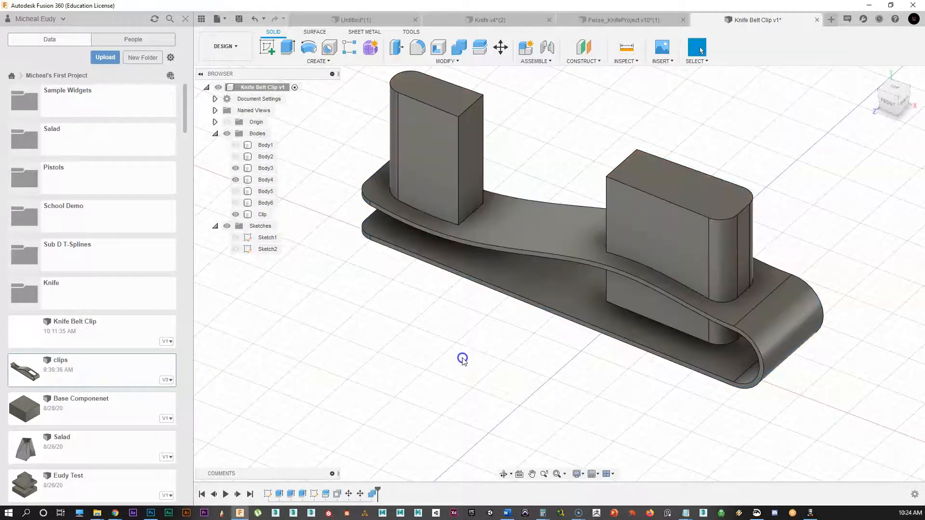
Hide the cutout blocks Body3 and Body4 and show the hole cylinders Body1 and Body2.
{"action": "left_click", "coordinate": [236, 180]}
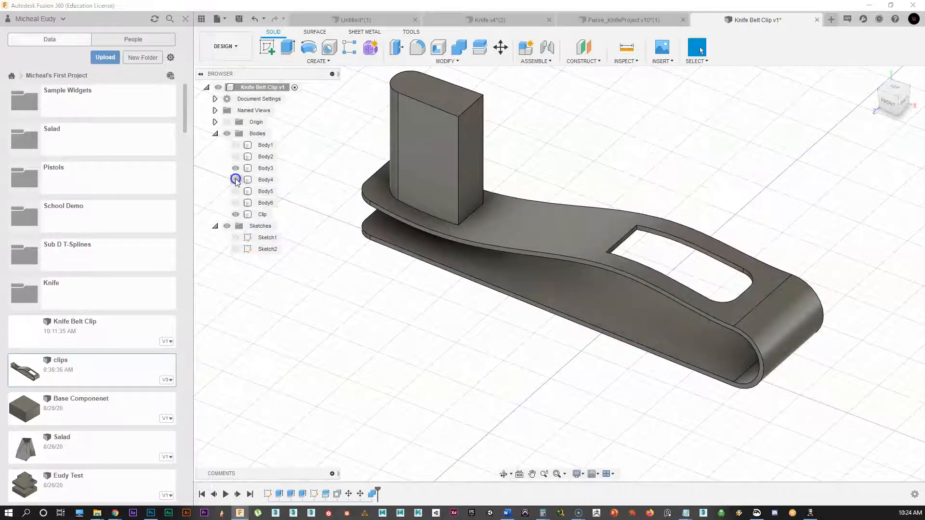
{"action": "left_click", "coordinate": [232, 168]}
{"action": "middle_click_drag", "start_coordinate": [222, 299], "coordinate": [287, 292], "text": "shift"}
{"action": "left_click", "coordinate": [235, 157]}
{"action": "left_click", "coordinate": [235, 145]}
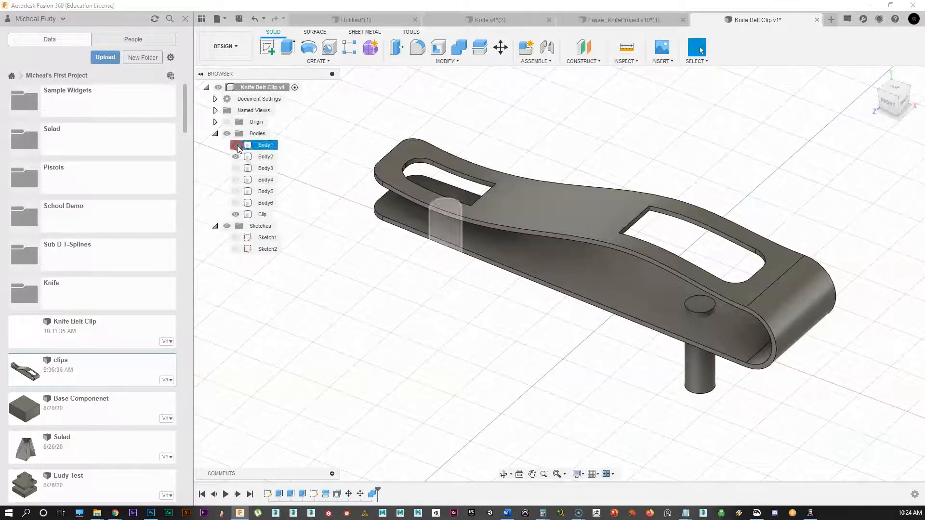
{"action": "left_click", "coordinate": [336, 319]}
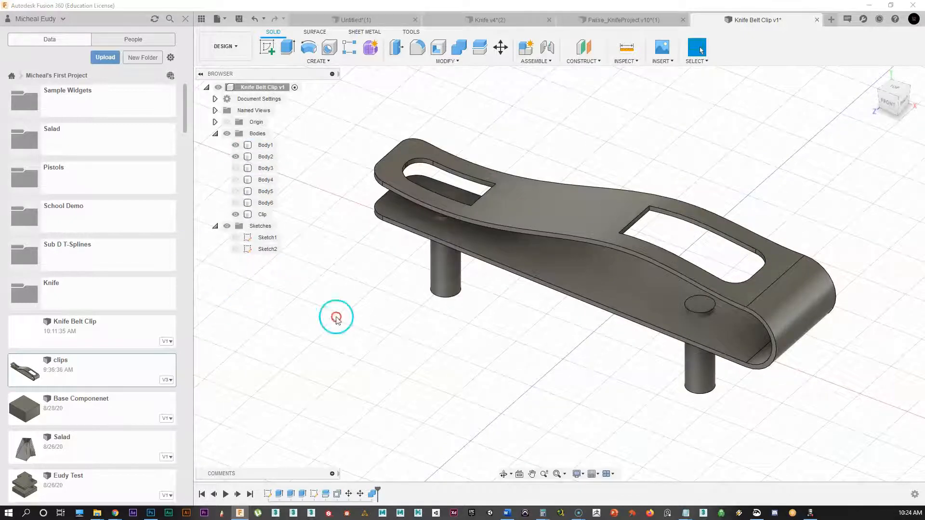
Cut the two round holes into the clip with Combine, using cylinders Body1 and Body2 as tool bodies without keeping them.
{"action": "left_click", "coordinate": [460, 50]}
{"action": "left_click", "coordinate": [528, 196]}
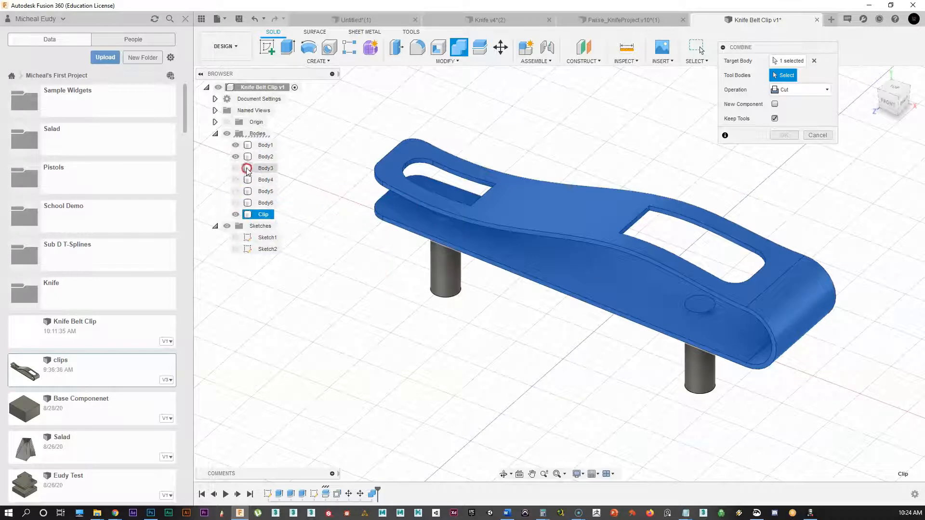
{"action": "left_click", "coordinate": [774, 118]}
{"action": "left_click", "coordinate": [774, 118]}
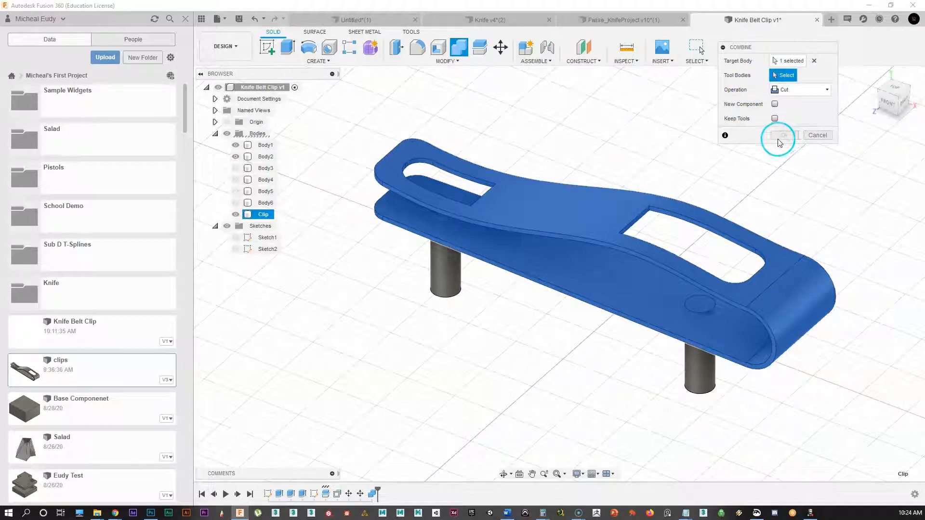
{"action": "left_click", "coordinate": [814, 61]}
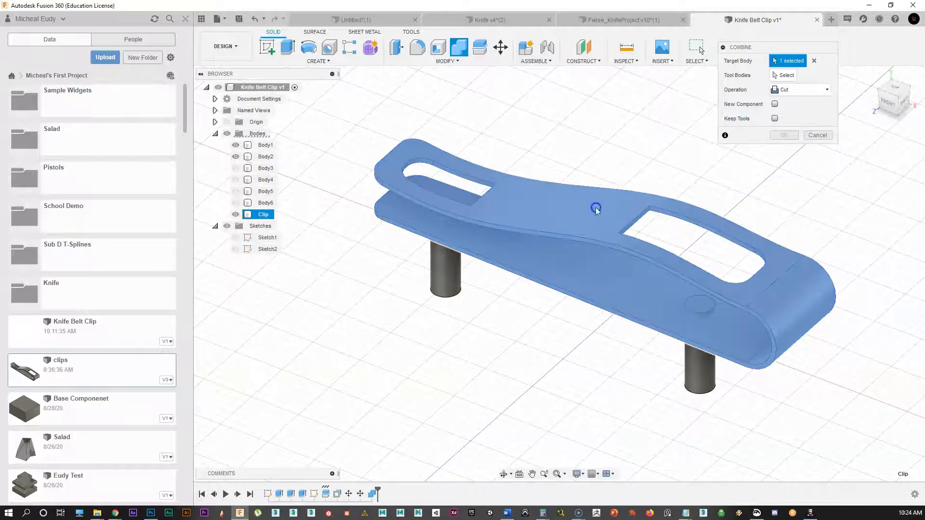
{"action": "left_click", "coordinate": [776, 76]}
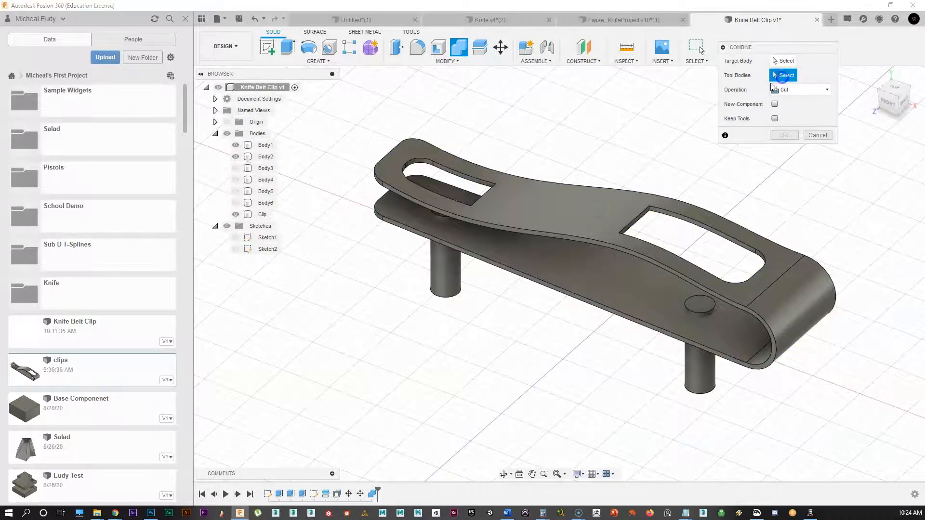
{"action": "left_click", "coordinate": [448, 286]}
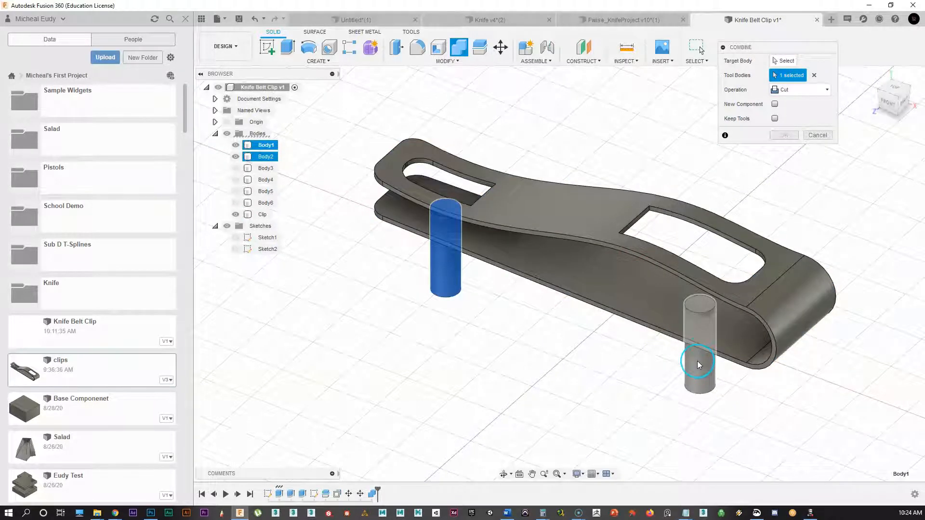
{"action": "left_click", "coordinate": [707, 371]}
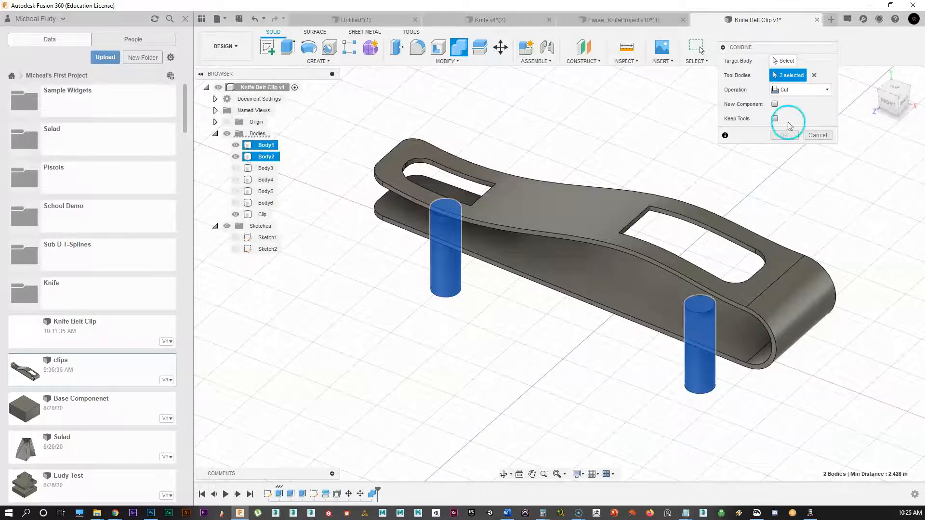
{"action": "left_click", "coordinate": [793, 62]}
{"action": "left_click", "coordinate": [612, 188]}
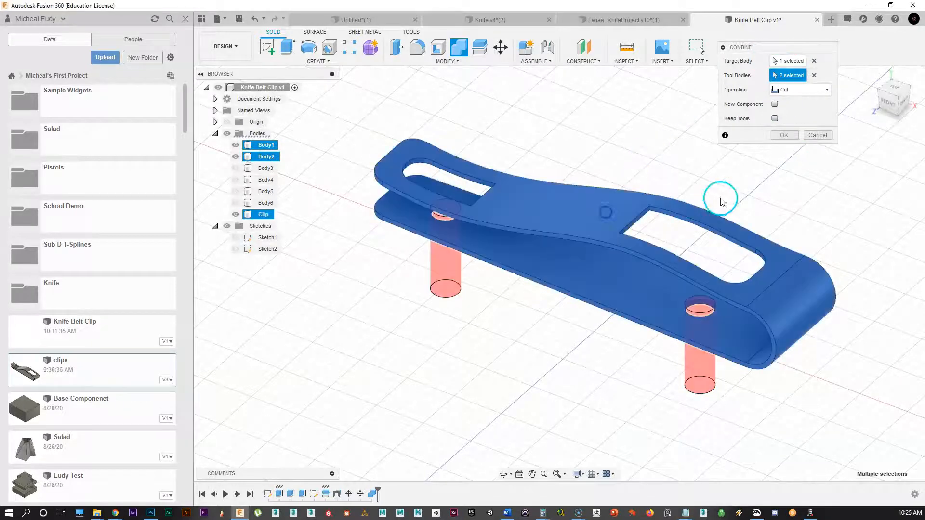
{"action": "left_click", "coordinate": [783, 135]}
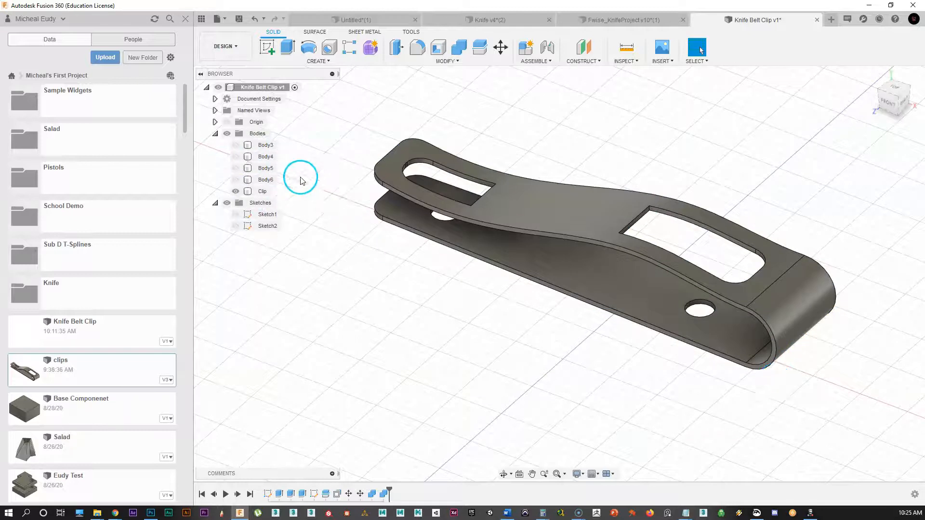
Show the retained cutout blocks Body3 and Body4 to compare them with the clip, and hide both again.
{"action": "left_click", "coordinate": [236, 145]}
{"action": "left_click", "coordinate": [235, 156]}
{"action": "left_click", "coordinate": [547, 165]}
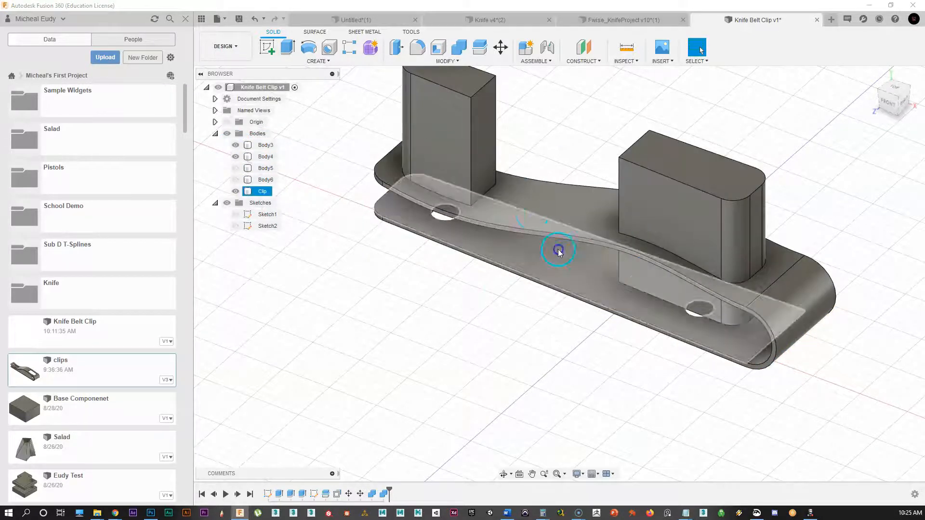
{"action": "middle_click_drag", "start_coordinate": [627, 323], "coordinate": [605, 375]}
{"action": "left_click", "coordinate": [681, 291]}
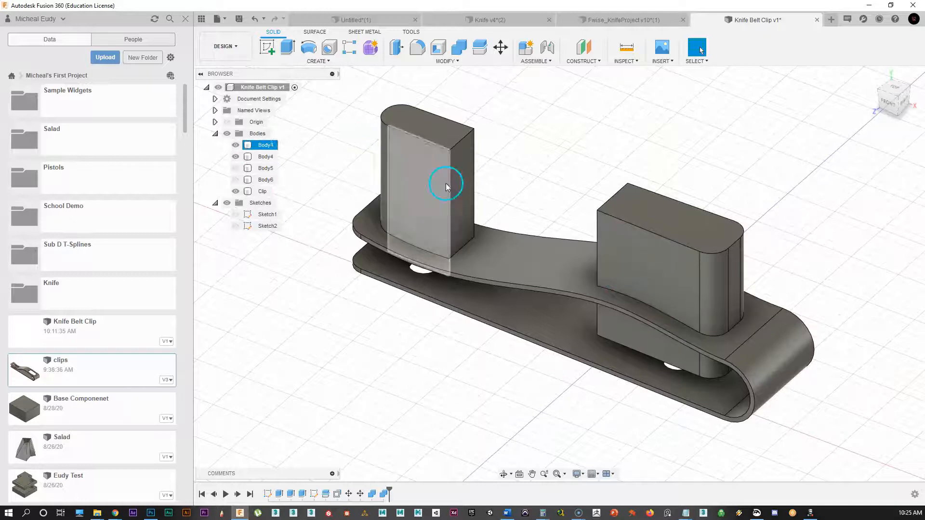
{"action": "left_click", "coordinate": [236, 157]}
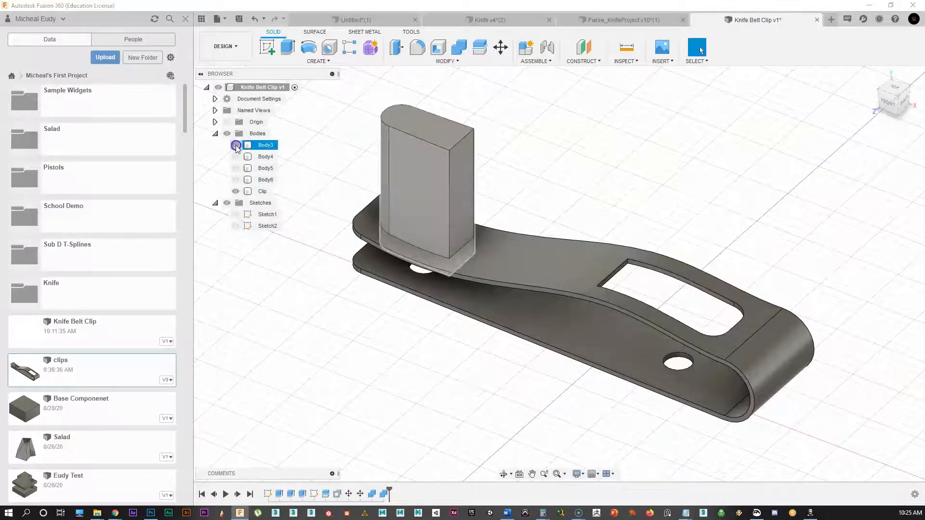
{"action": "left_click", "coordinate": [236, 145]}
Examine the clip's two upper cutouts and two round holes from several angles.
{"action": "middle_click_drag", "start_coordinate": [622, 361], "coordinate": [591, 312]}
{"action": "middle_click_drag", "start_coordinate": [510, 345], "coordinate": [569, 319], "text": "shift"}
{"action": "left_click", "coordinate": [413, 314]}
{"action": "middle_click_drag", "start_coordinate": [533, 293], "coordinate": [420, 239], "text": "shift"}
{"action": "scroll", "coordinate": [448, 306], "scroll_direction": "up", "scroll_amount": 2}
{"action": "mouse_move", "coordinate": [470, 291]}
{"action": "middle_mouse_down"}
{"action": "mouse_move", "coordinate": [527, 331]}
{"action": "mouse_move", "coordinate": [516, 313]}
{"action": "mouse_move", "coordinate": [465, 292]}
{"action": "middle_mouse_up"}
{"action": "mouse_move", "coordinate": [522, 355]}
{"action": "middle_mouse_down", "text": "shift"}
{"action": "mouse_move", "coordinate": [553, 324]}
{"action": "mouse_move", "coordinate": [547, 353]}
{"action": "mouse_move", "coordinate": [545, 313]}
{"action": "mouse_move", "coordinate": [461, 362]}
{"action": "middle_mouse_up", "text": "shift"}
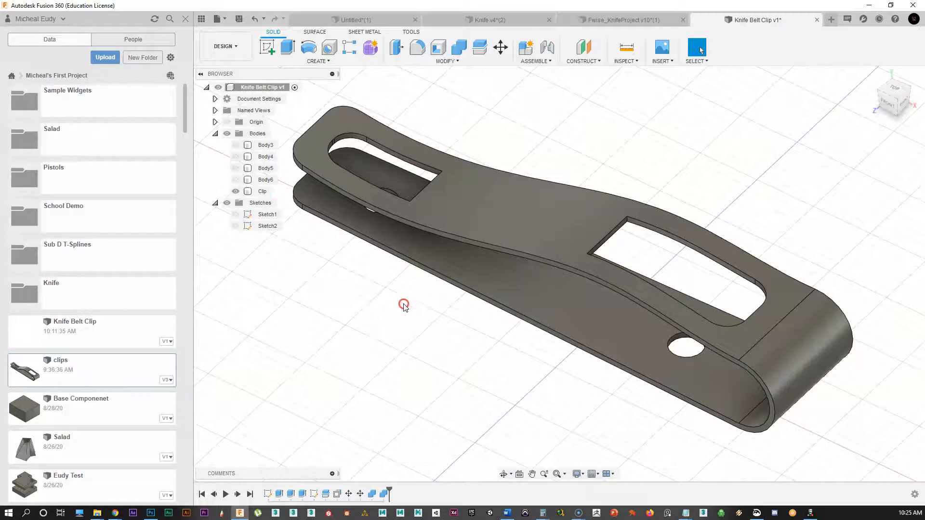
Start a Fillet on the clip and select the two edge chains running along its long outline.
{"action": "scroll", "coordinate": [410, 303], "scroll_direction": "up", "scroll_amount": 2}
{"action": "middle_click_drag", "start_coordinate": [416, 302], "coordinate": [448, 317]}
{"action": "scroll", "coordinate": [448, 316], "scroll_direction": "down", "scroll_amount": 1}
{"action": "scroll", "coordinate": [448, 316], "scroll_direction": "up", "scroll_amount": 1}
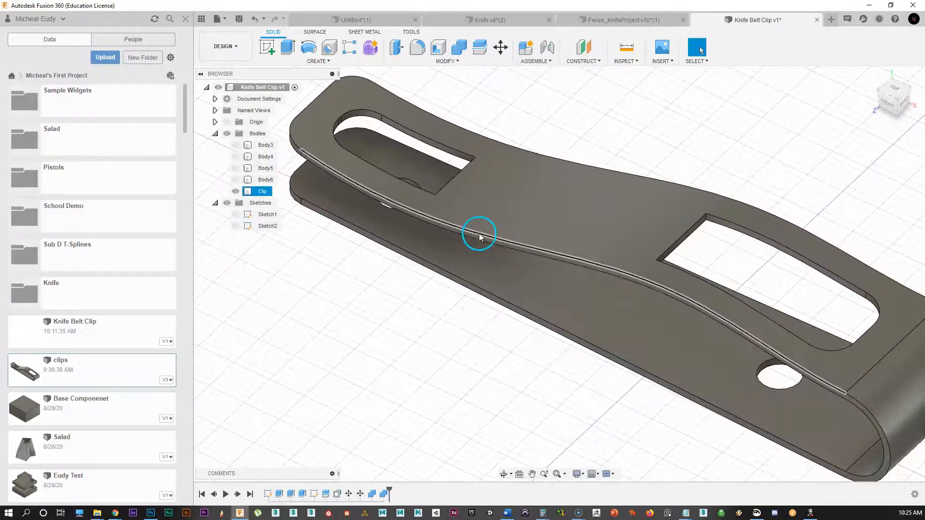
{"action": "left_click", "coordinate": [479, 236]}
{"action": "right_click", "coordinate": [477, 235]}
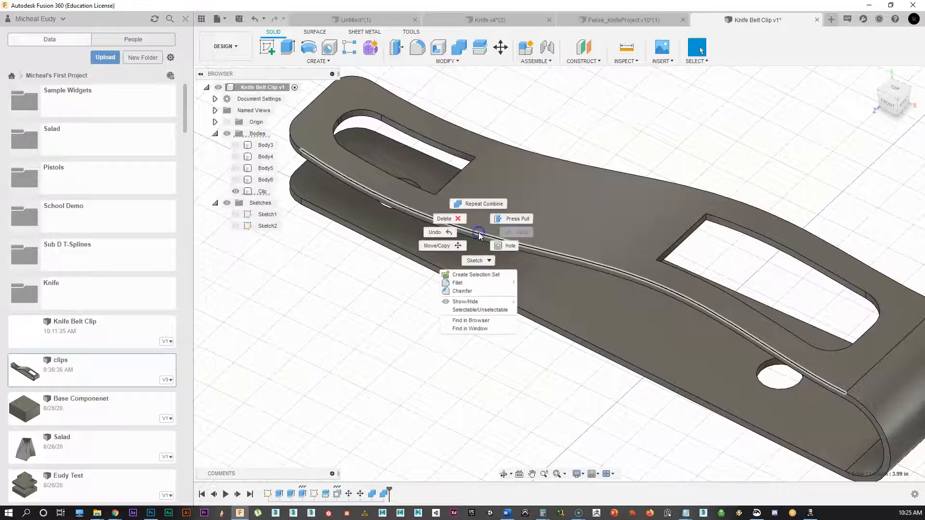
{"action": "left_click", "coordinate": [459, 283]}
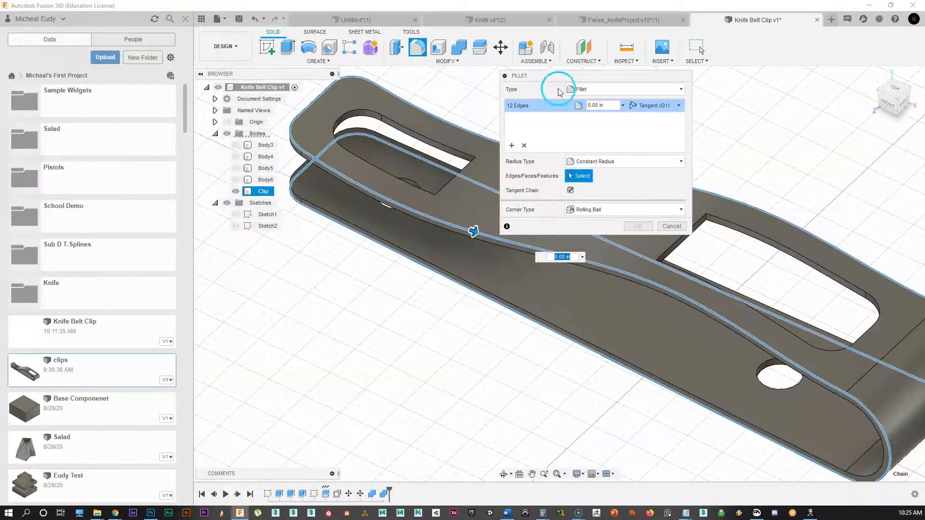
{"action": "left_click_drag", "start_coordinate": [571, 77], "coordinate": [315, 315]}
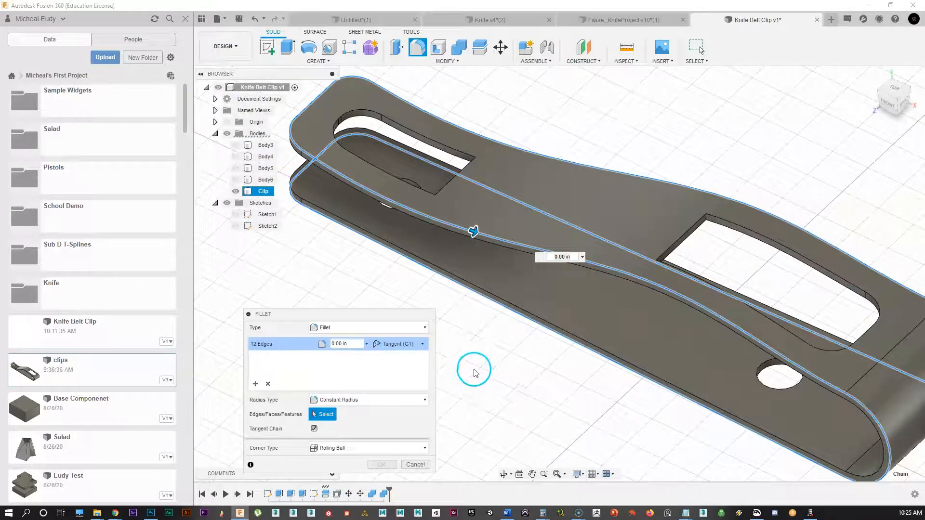
{"action": "left_click", "coordinate": [497, 244]}
{"action": "scroll", "coordinate": [370, 121], "scroll_direction": "up", "scroll_amount": 1}
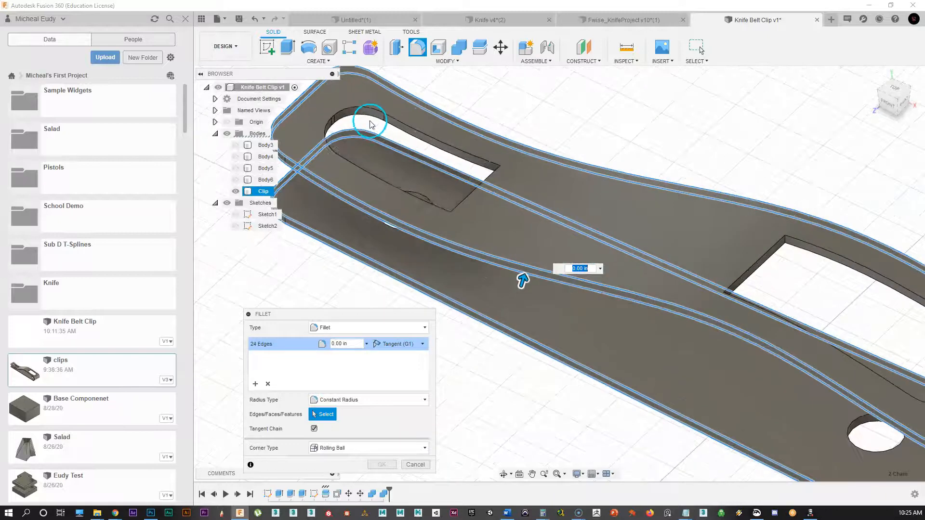
Add the edges of both upper cutouts, including their straight ends, to the fillet selection.
{"action": "left_click", "coordinate": [370, 123]}
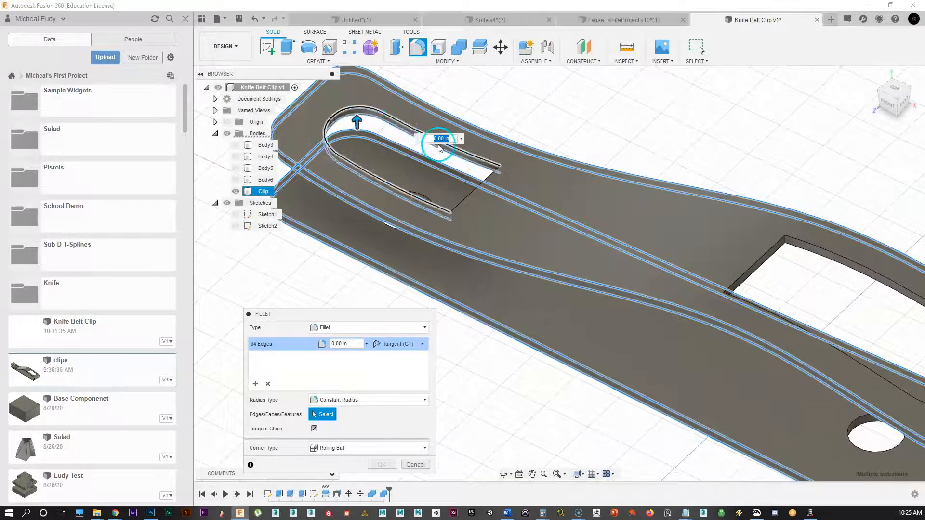
{"action": "left_click", "coordinate": [483, 186]}
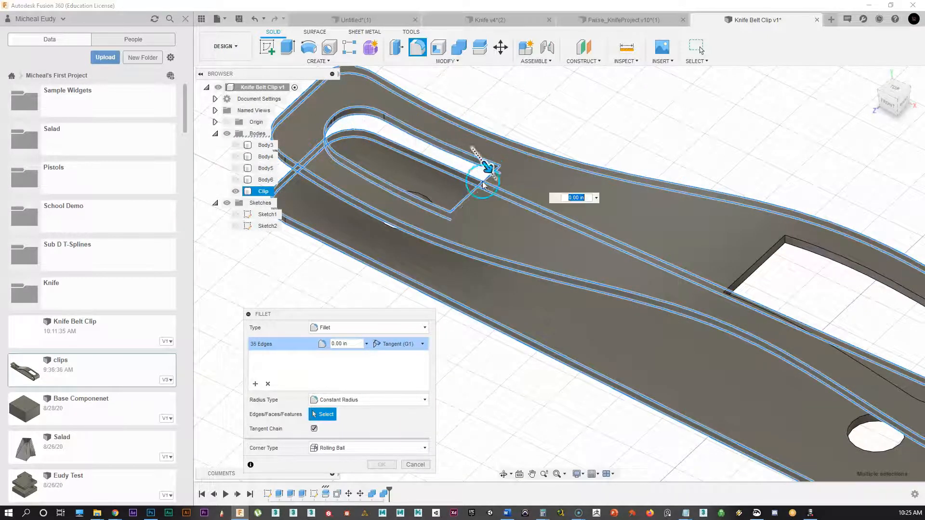
{"action": "left_click", "coordinate": [466, 207]}
{"action": "middle_click_drag", "start_coordinate": [834, 267], "coordinate": [619, 174]}
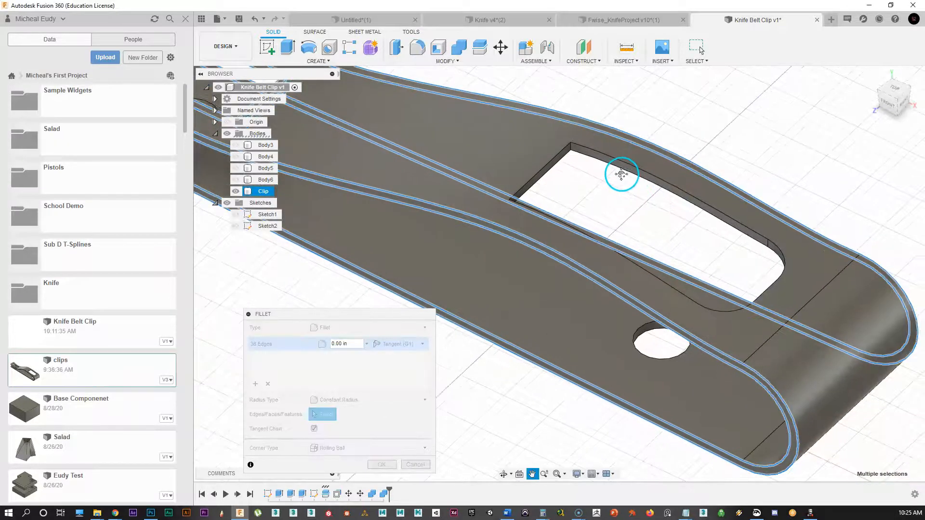
{"action": "left_click", "coordinate": [633, 172]}
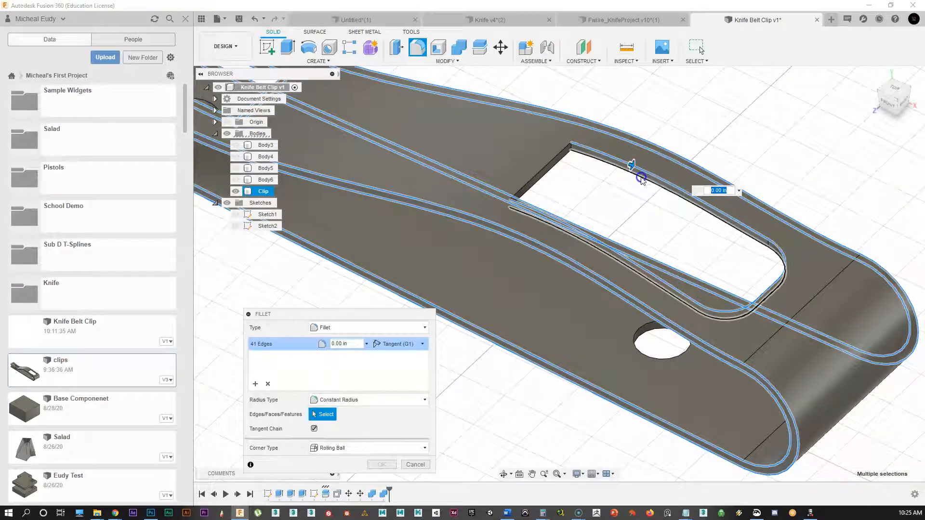
{"action": "left_click", "coordinate": [643, 178]}
{"action": "left_click", "coordinate": [553, 164]}
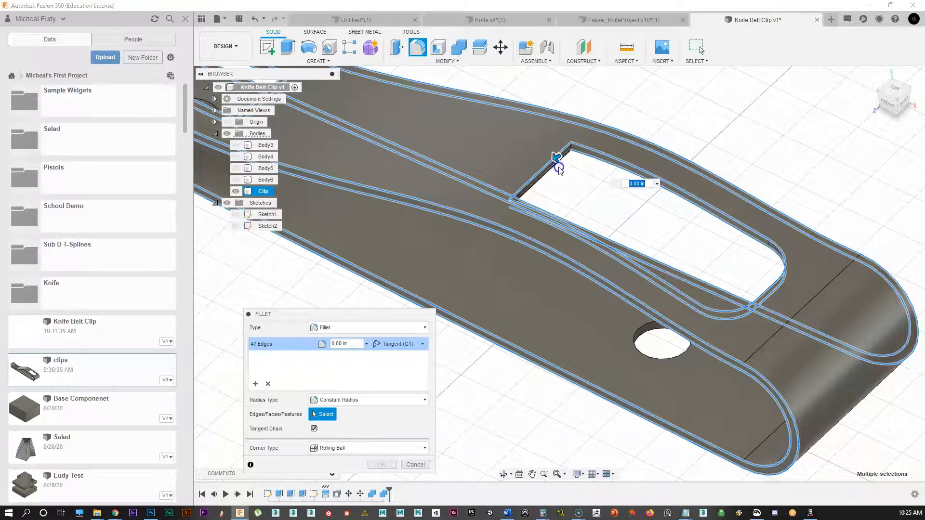
{"action": "left_click", "coordinate": [553, 168]}
Add the rim edges of the two round holes in the lower arm to the fillet selection.
{"action": "middle_click_drag", "start_coordinate": [557, 336], "coordinate": [547, 289], "text": "shift"}
{"action": "left_click", "coordinate": [550, 294]}
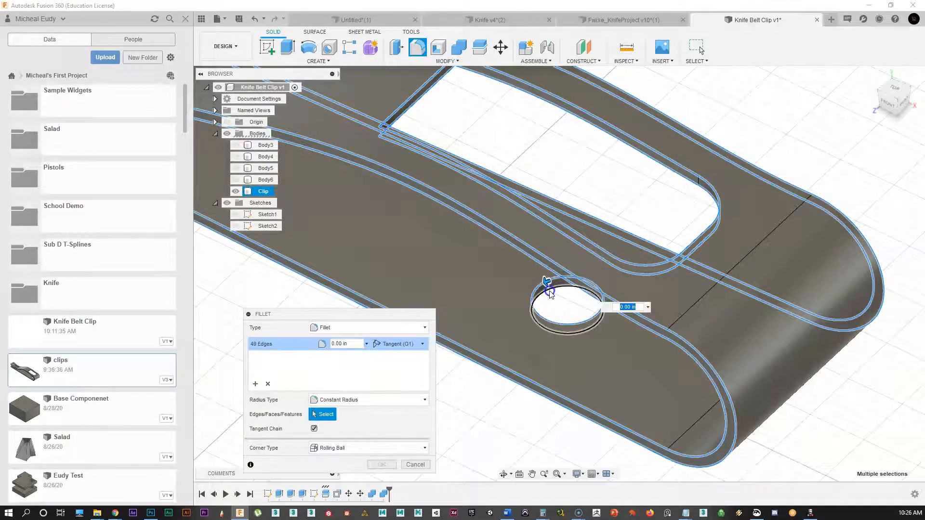
{"action": "left_click", "coordinate": [559, 287]}
{"action": "mouse_move", "coordinate": [409, 257]}
{"action": "middle_mouse_down"}
{"action": "mouse_move", "coordinate": [483, 299]}
{"action": "mouse_move", "coordinate": [708, 385]}
{"action": "middle_mouse_up"}
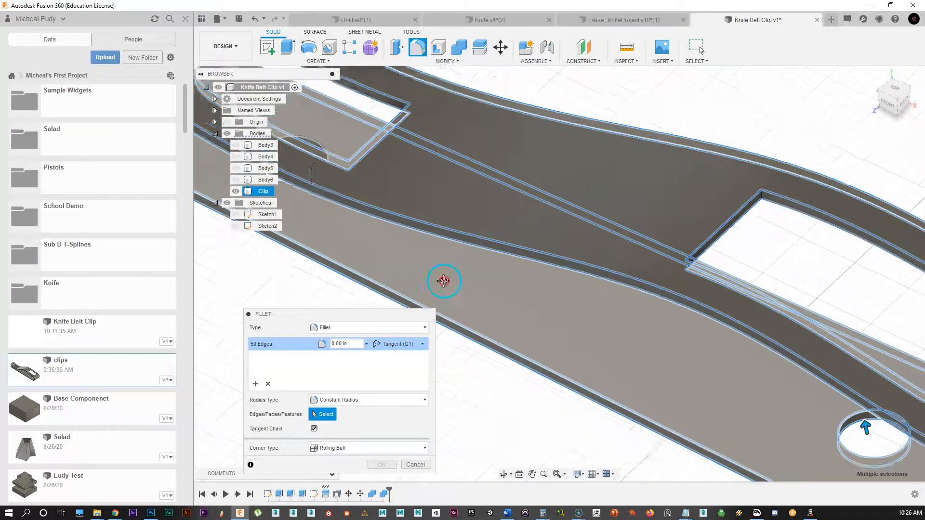
{"action": "middle_click_drag", "start_coordinate": [446, 285], "coordinate": [612, 371]}
{"action": "middle_click_drag", "start_coordinate": [523, 317], "coordinate": [406, 265], "text": "shift"}
{"action": "left_click", "coordinate": [407, 266]}
{"action": "left_click", "coordinate": [419, 276]}
Set the fillet radius to 0.01 in and check the rounded edges along the clip.
{"action": "scroll", "coordinate": [582, 284], "scroll_direction": "down", "scroll_amount": 1}
{"action": "middle_click_drag", "start_coordinate": [583, 283], "coordinate": [455, 211]}
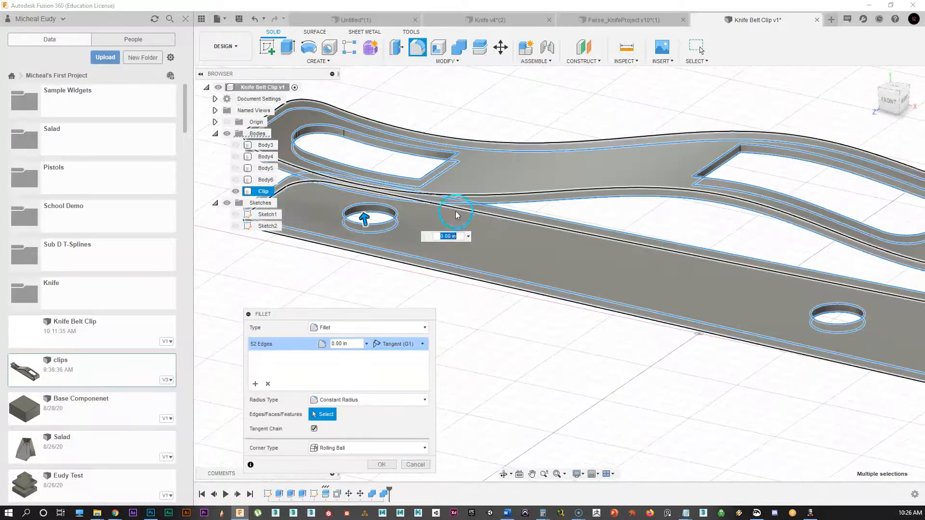
{"action": "middle_click_drag", "start_coordinate": [543, 231], "coordinate": [510, 218]}
{"action": "middle_click_drag", "start_coordinate": [566, 254], "coordinate": [568, 264], "text": "shift"}
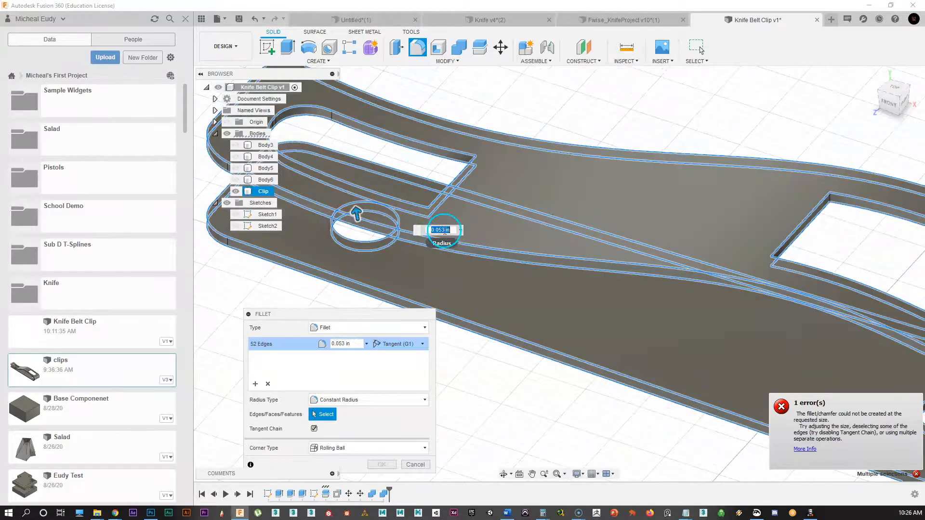
{"action": "double_click", "coordinate": [440, 230]}
{"action": "type", "text": "001"}
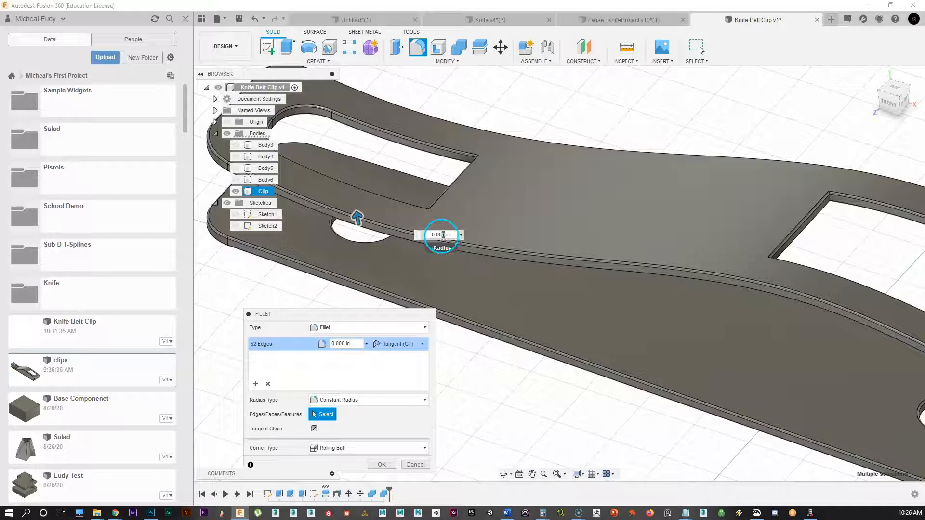
{"action": "type", "text": "1"}
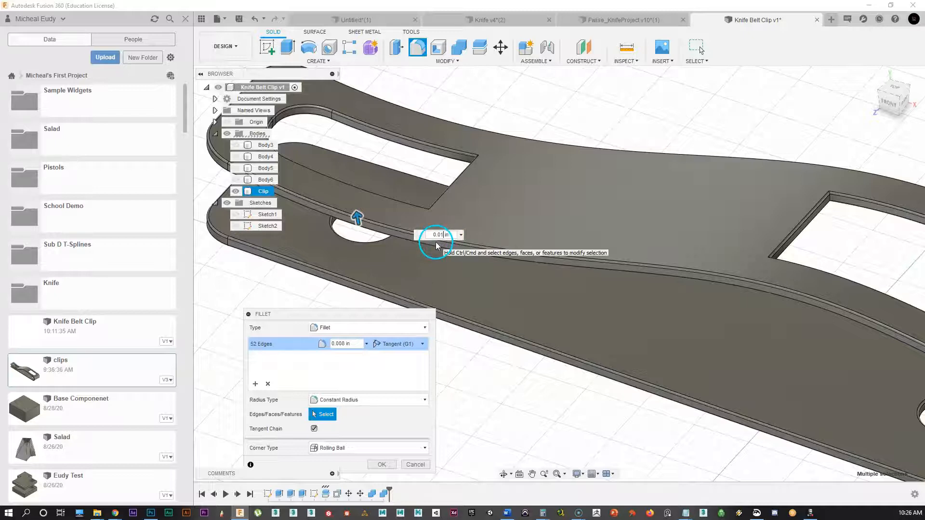
{"action": "middle_click_drag", "start_coordinate": [564, 321], "coordinate": [430, 211]}
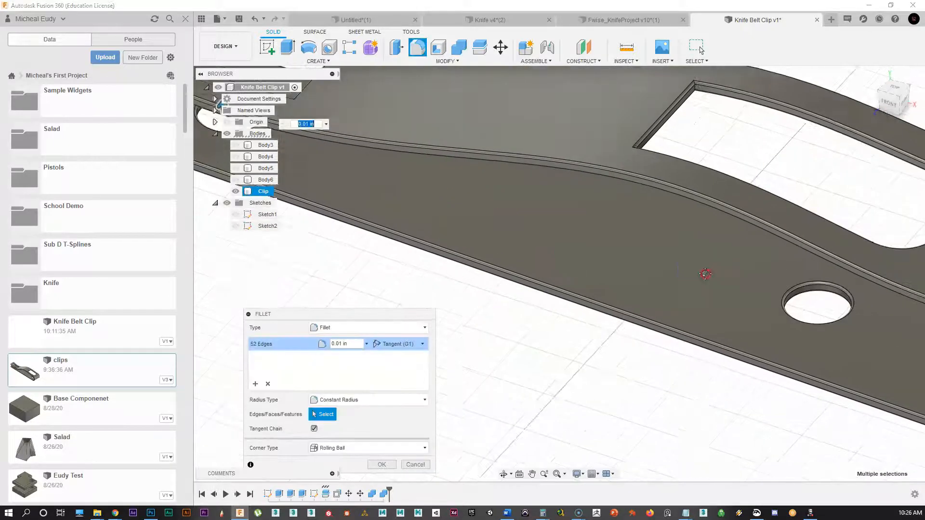
{"action": "middle_click_drag", "start_coordinate": [704, 274], "coordinate": [513, 255]}
{"action": "middle_click_drag", "start_coordinate": [721, 368], "coordinate": [689, 311]}
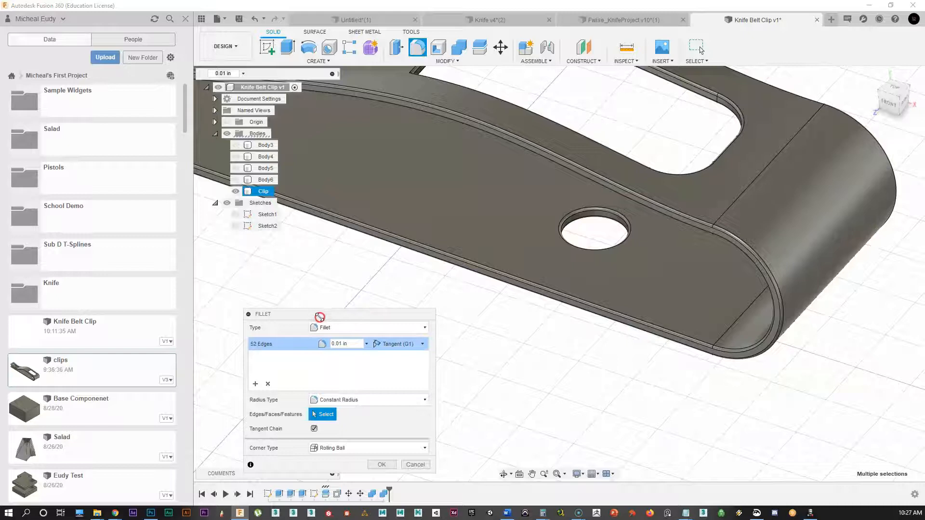
Try the Chord Length radius type on the fillet and switch back to Constant Radius for comparison.
{"action": "left_click_drag", "start_coordinate": [321, 312], "coordinate": [387, 171]}
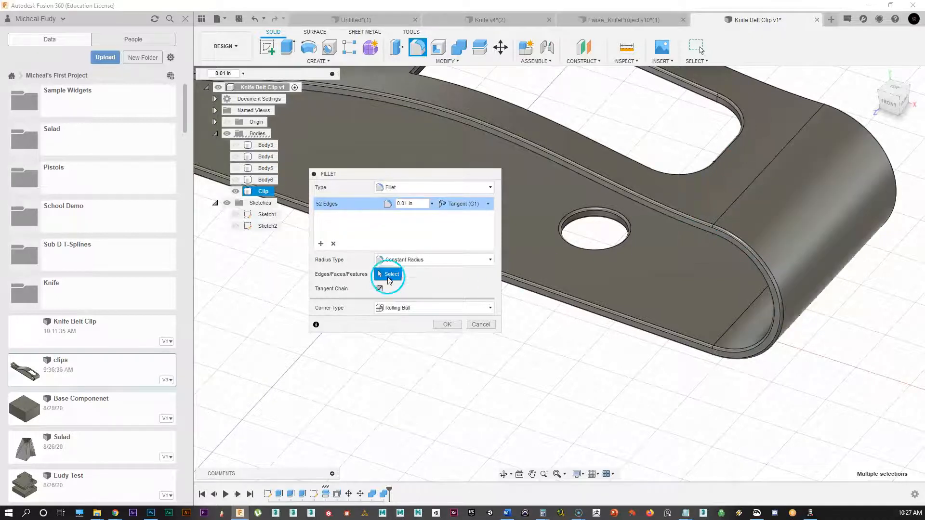
{"action": "left_click", "coordinate": [425, 261]}
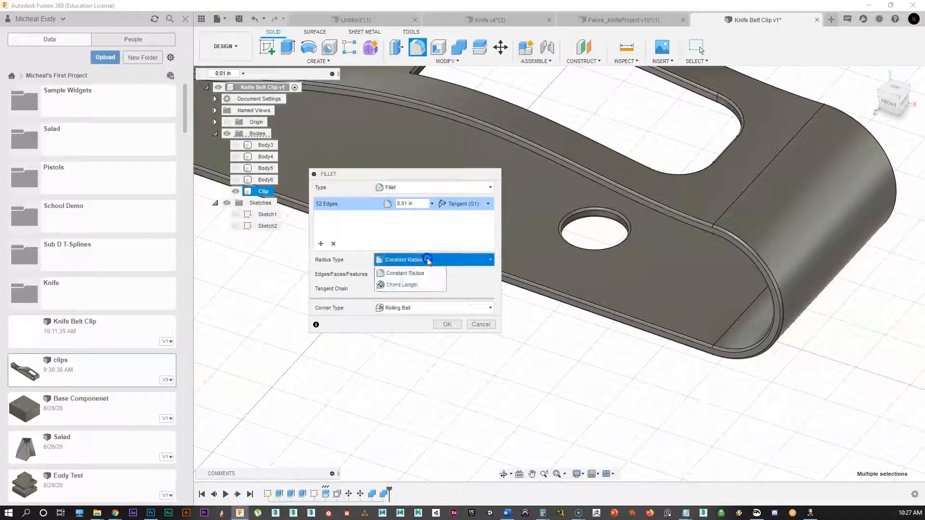
{"action": "left_click", "coordinate": [407, 288]}
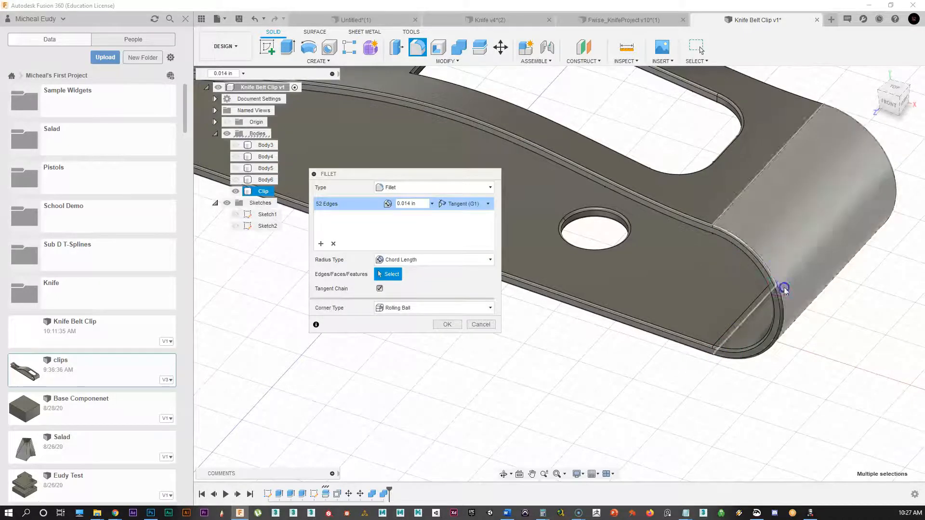
{"action": "middle_click_drag", "start_coordinate": [555, 245], "coordinate": [598, 272]}
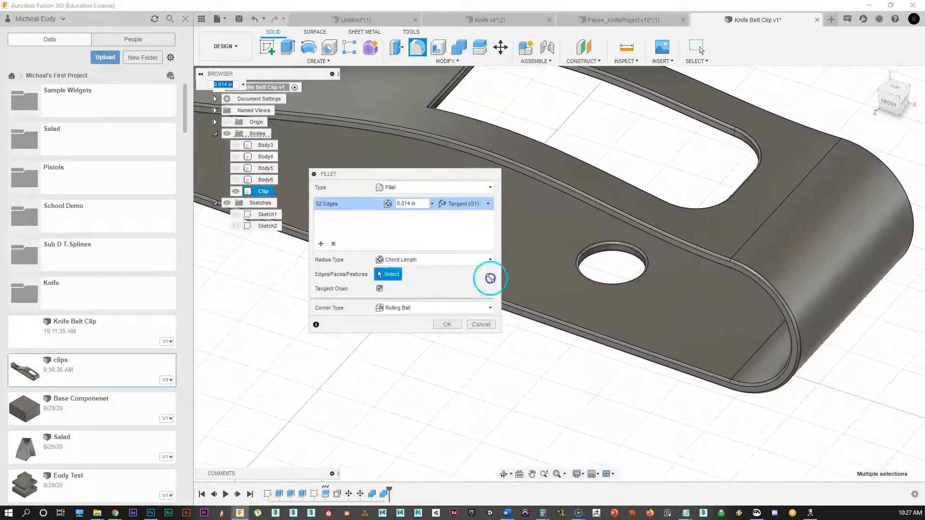
{"action": "left_click", "coordinate": [406, 260]}
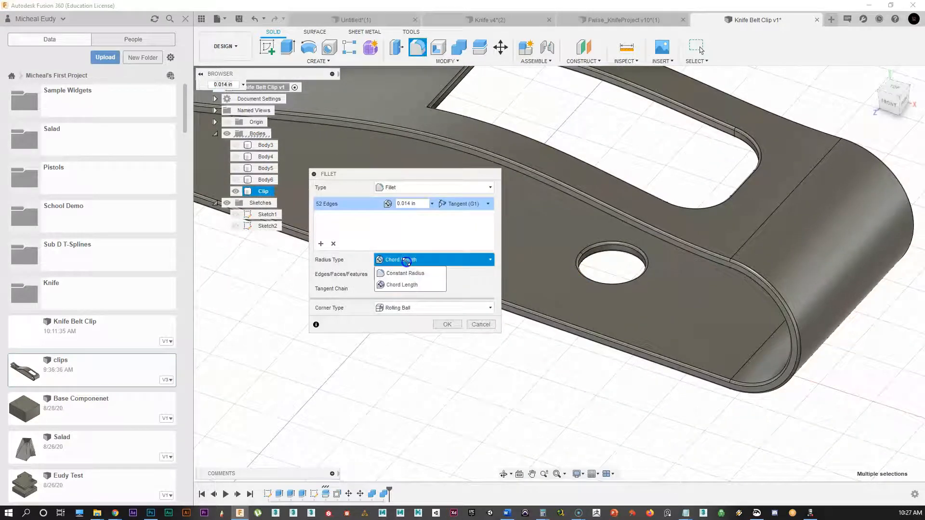
{"action": "left_click", "coordinate": [406, 268]}
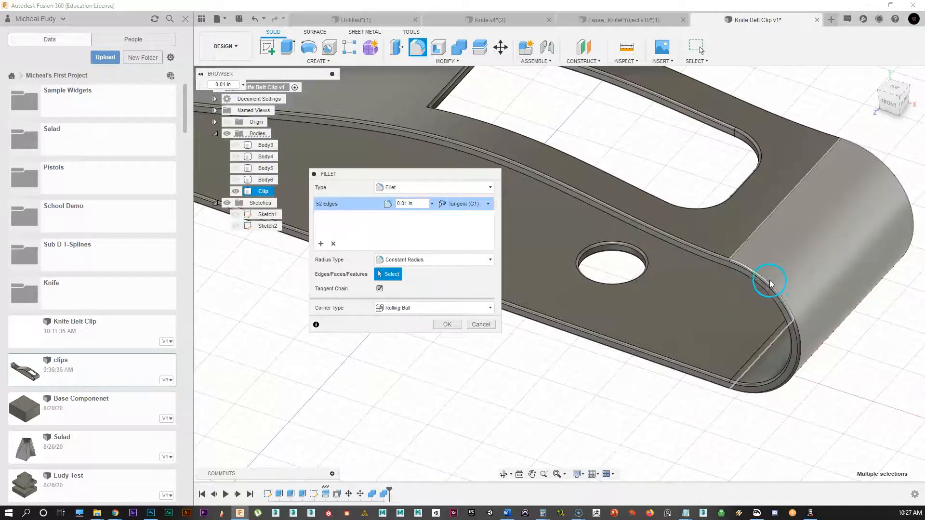
Set the fillet's radius type to Chord Length and apply the fillet to the selected clip edges.
{"action": "left_click", "coordinate": [407, 260]}
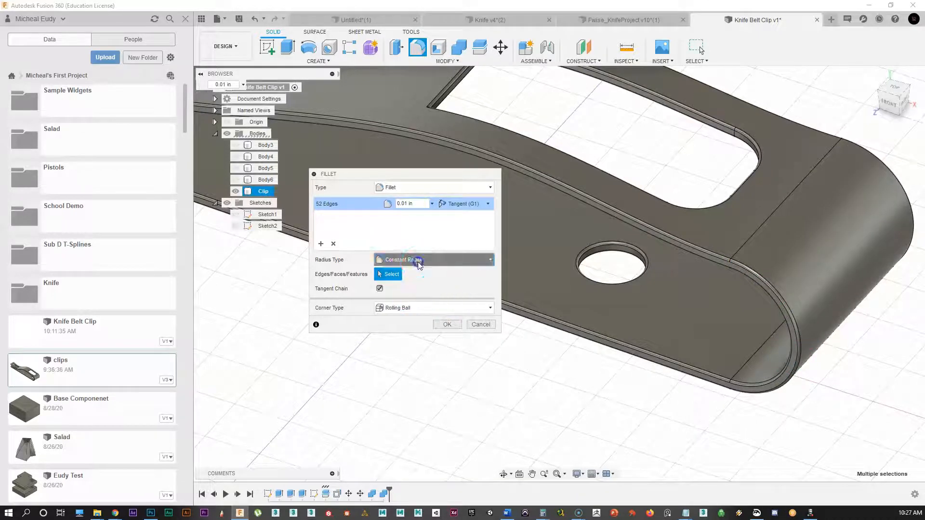
{"action": "left_click", "coordinate": [405, 268]}
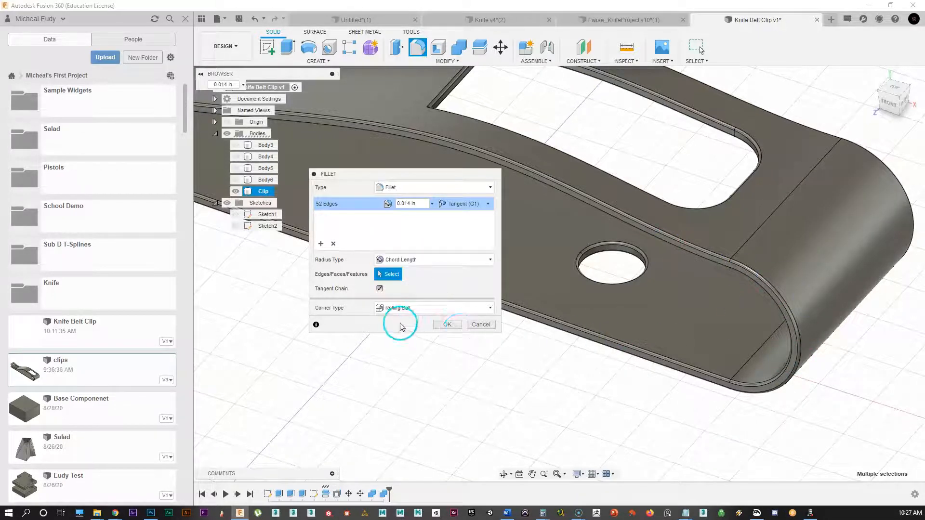
{"action": "scroll", "coordinate": [602, 253], "scroll_direction": "down", "scroll_amount": 2}
{"action": "middle_click_drag", "start_coordinate": [602, 253], "coordinate": [677, 307]}
{"action": "scroll", "coordinate": [561, 291], "scroll_direction": "down", "scroll_amount": 1}
{"action": "middle_click_drag", "start_coordinate": [561, 290], "coordinate": [669, 281]}
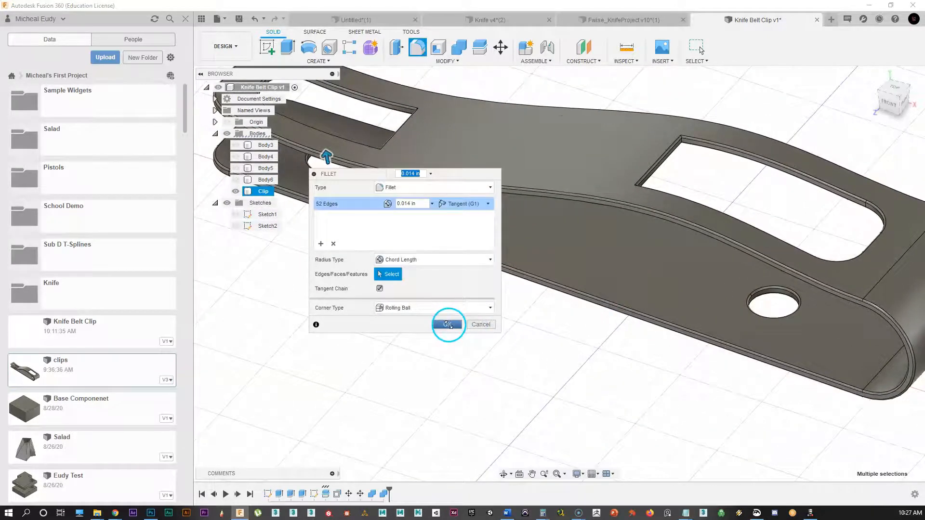
{"action": "left_click", "coordinate": [479, 325]}
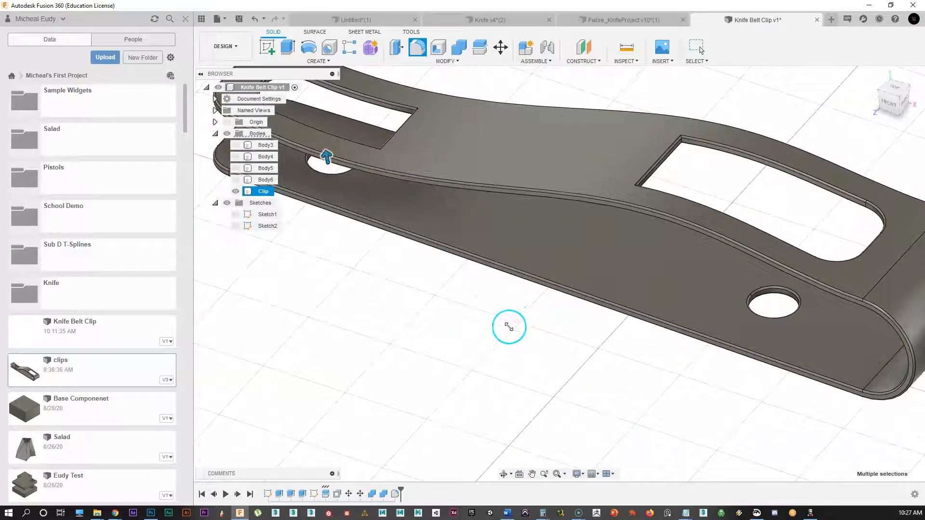
{"action": "key", "text": "Escape"}
{"action": "scroll", "coordinate": [510, 298], "scroll_direction": "down", "scroll_amount": 4}
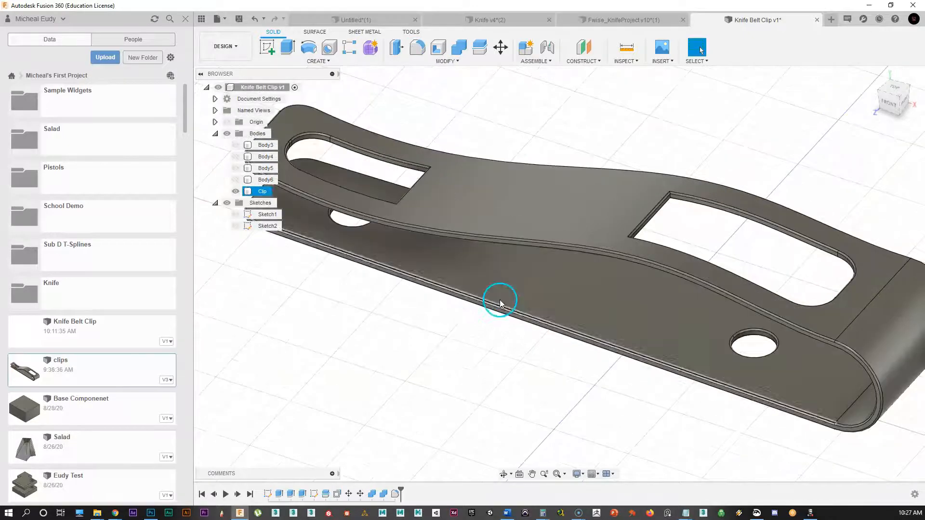
Switch to the Render workspace and light the clip with an environment from the Fusion 360 Library in the scene settings.
{"action": "middle_click_drag", "start_coordinate": [457, 378], "coordinate": [457, 219], "text": "shift"}
{"action": "left_click", "coordinate": [225, 46]}
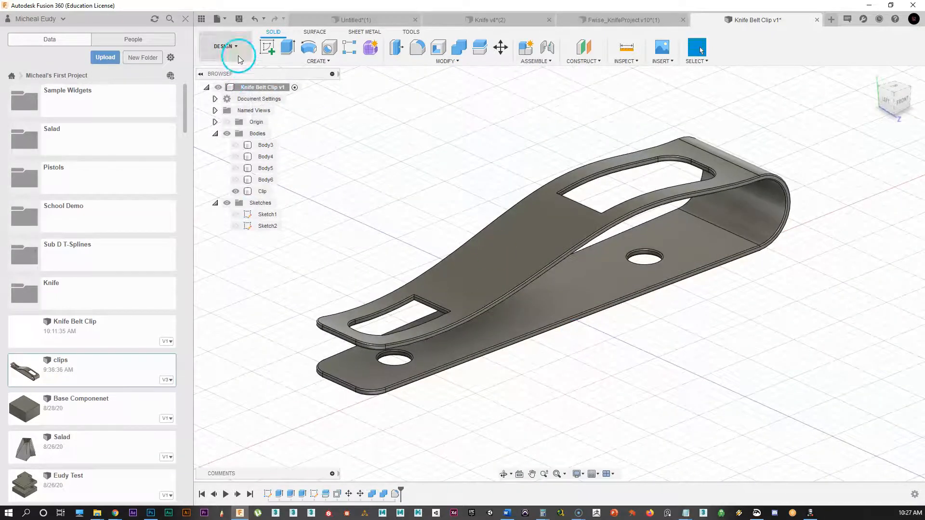
{"action": "left_click", "coordinate": [234, 92]}
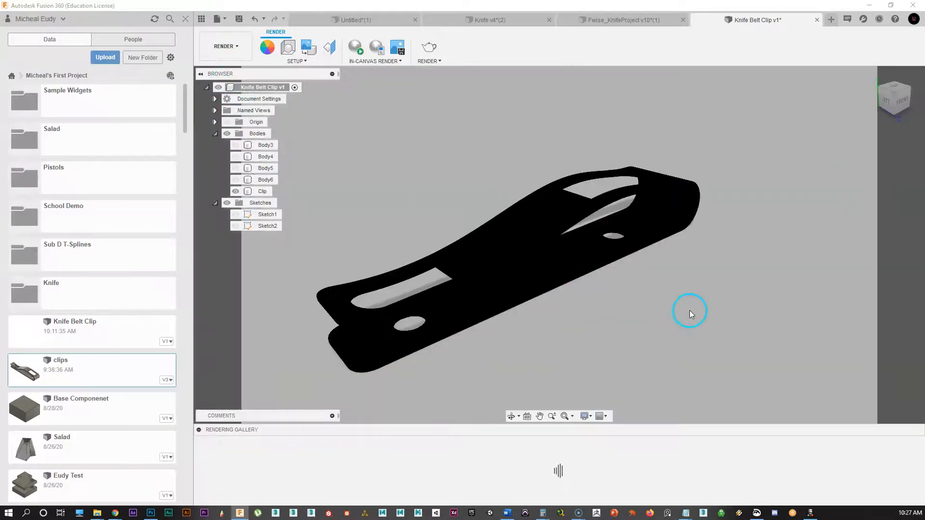
{"action": "left_click", "coordinate": [289, 48]}
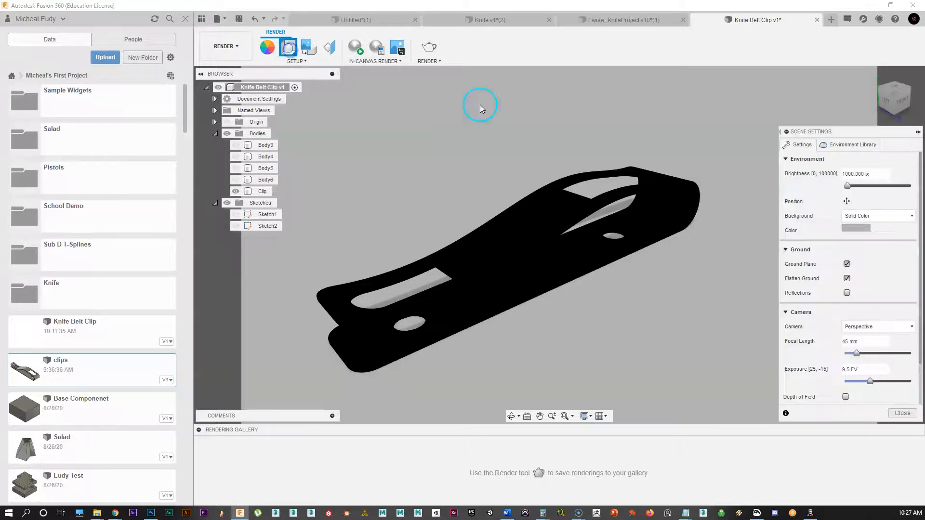
{"action": "left_click", "coordinate": [862, 146]}
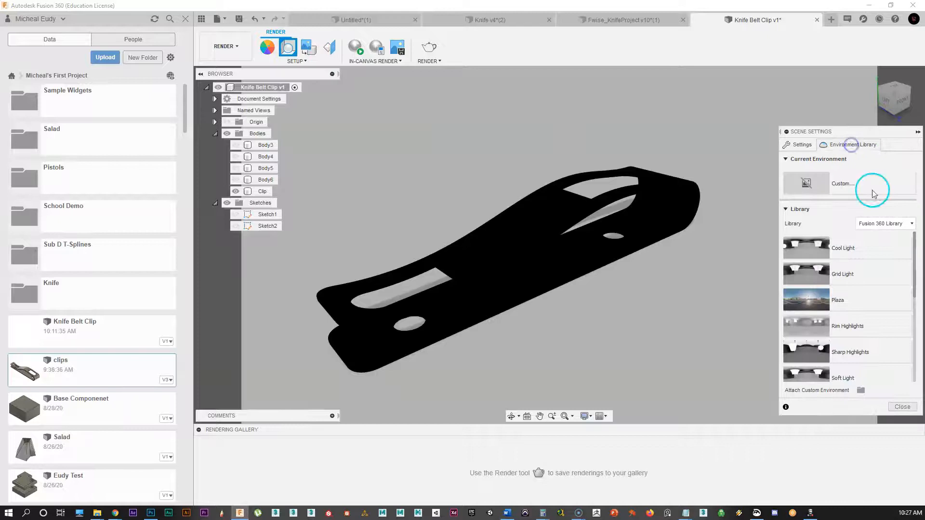
{"action": "left_click", "coordinate": [804, 146]}
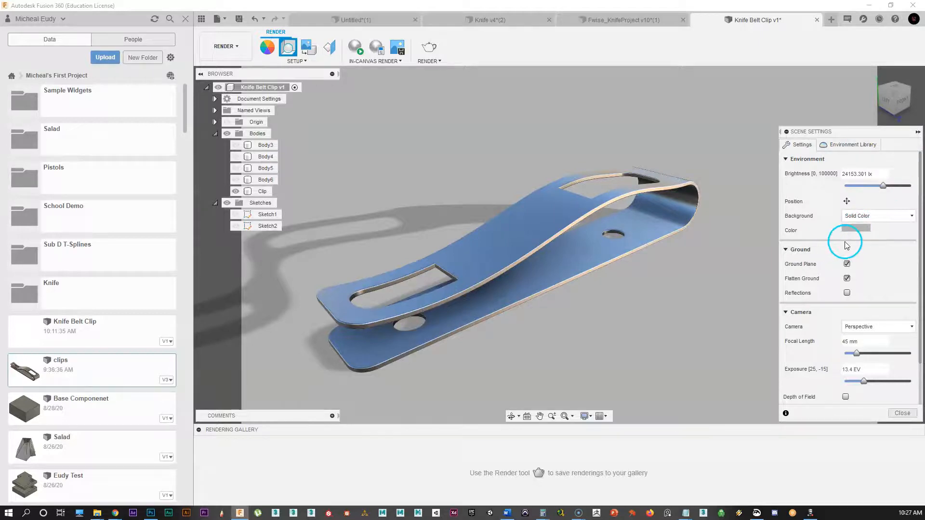
{"action": "left_click", "coordinate": [917, 132]}
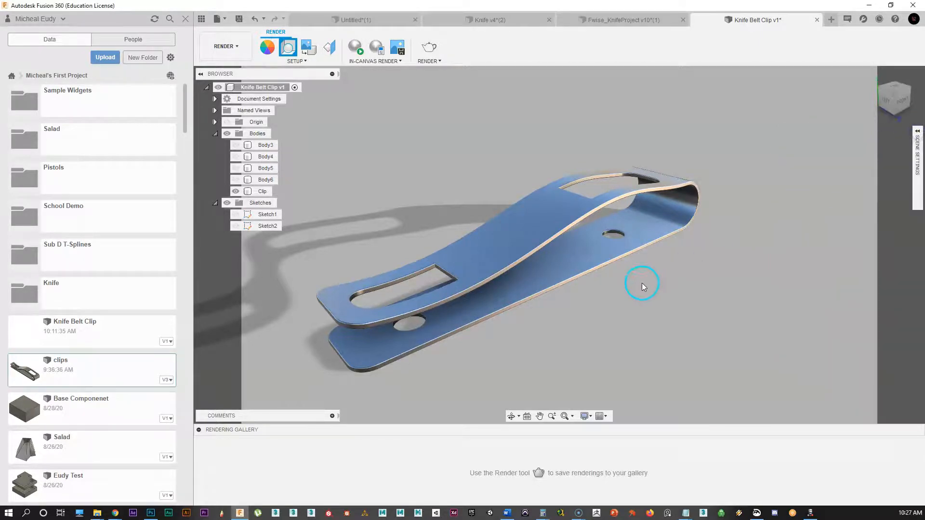
Examine the rendered clip from several angles and return to the Design workspace.
{"action": "scroll", "coordinate": [664, 267], "scroll_direction": "up", "scroll_amount": 1}
{"action": "mouse_move", "coordinate": [664, 267]}
{"action": "middle_mouse_down", "text": "shift"}
{"action": "mouse_move", "coordinate": [634, 289]}
{"action": "mouse_move", "coordinate": [662, 265]}
{"action": "middle_mouse_up", "text": "shift"}
{"action": "middle_click_drag", "start_coordinate": [563, 340], "coordinate": [630, 300], "text": "shift"}
{"action": "middle_click_drag", "start_coordinate": [687, 271], "coordinate": [632, 304], "text": "shift"}
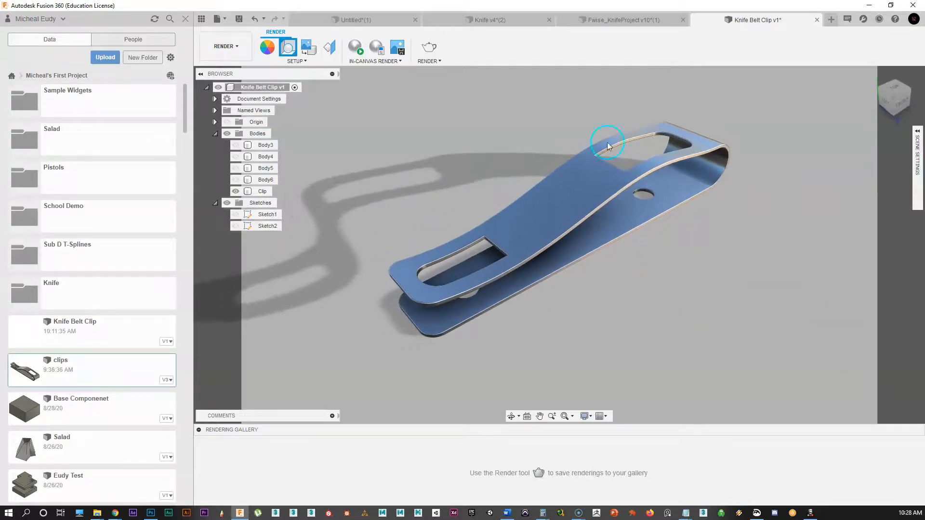
{"action": "left_click", "coordinate": [230, 47]}
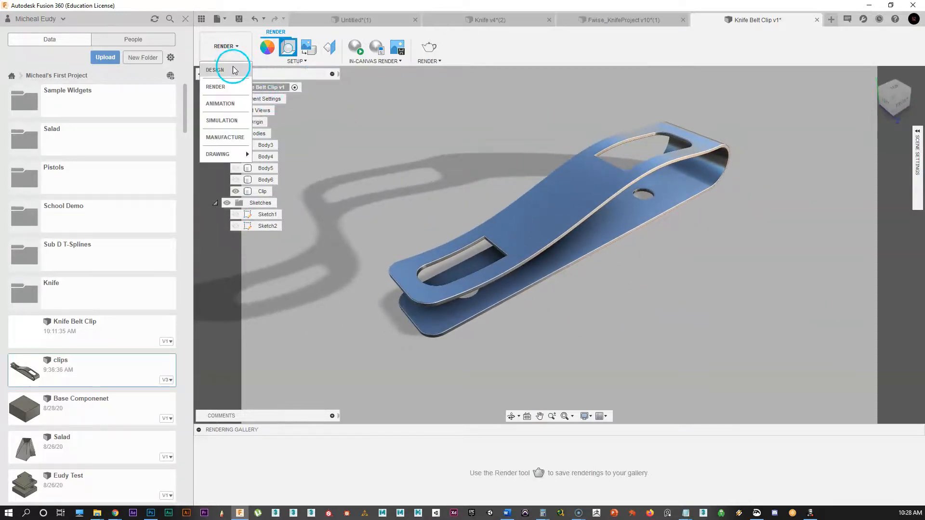
{"action": "left_click", "coordinate": [219, 75]}
{"action": "middle_click_drag", "start_coordinate": [650, 314], "coordinate": [582, 463], "text": "shift"}
{"action": "left_click", "coordinate": [583, 474]}
{"action": "left_click", "coordinate": [593, 438]}
{"action": "left_click", "coordinate": [696, 448]}
{"action": "mouse_move", "coordinate": [634, 322]}
{"action": "middle_mouse_down", "text": "shift"}
{"action": "mouse_move", "coordinate": [681, 314]}
{"action": "mouse_move", "coordinate": [655, 318]}
{"action": "mouse_move", "coordinate": [635, 339]}
{"action": "middle_mouse_up", "text": "shift"}
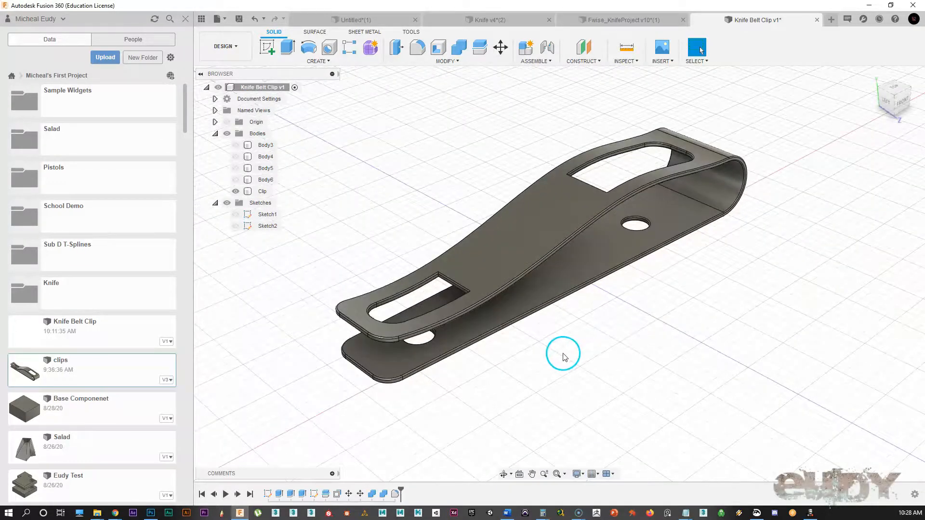